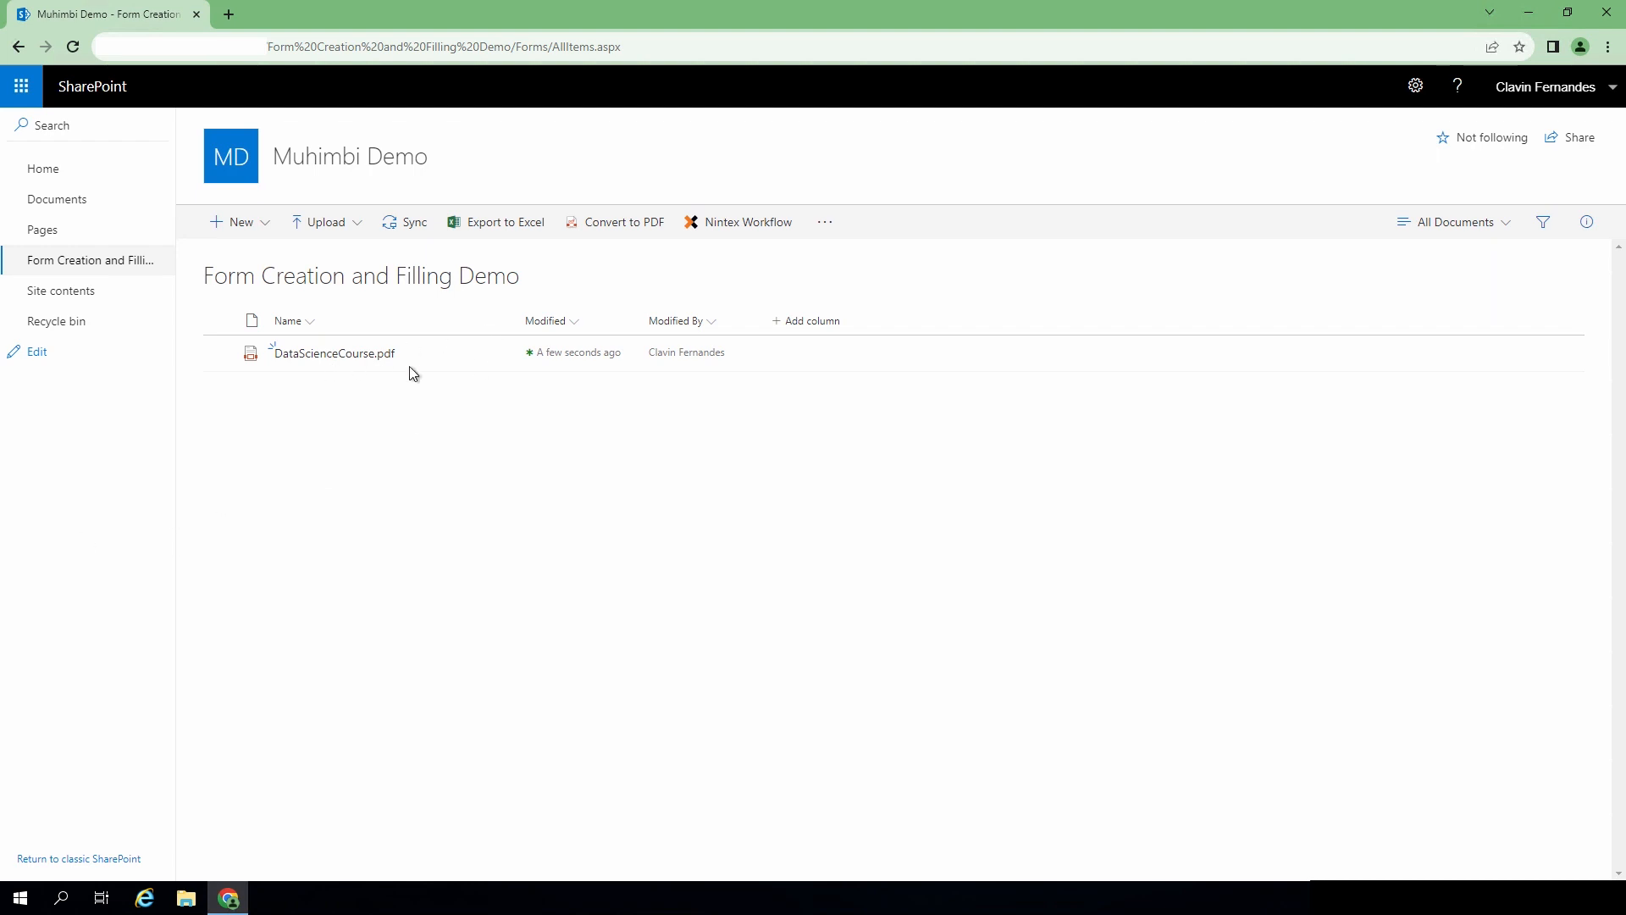
- Open DataScienceCourse.pdf with Edit PDF in the Muhimbi editor in a new tab
{"action": "left_click", "coordinate": [503, 353]}
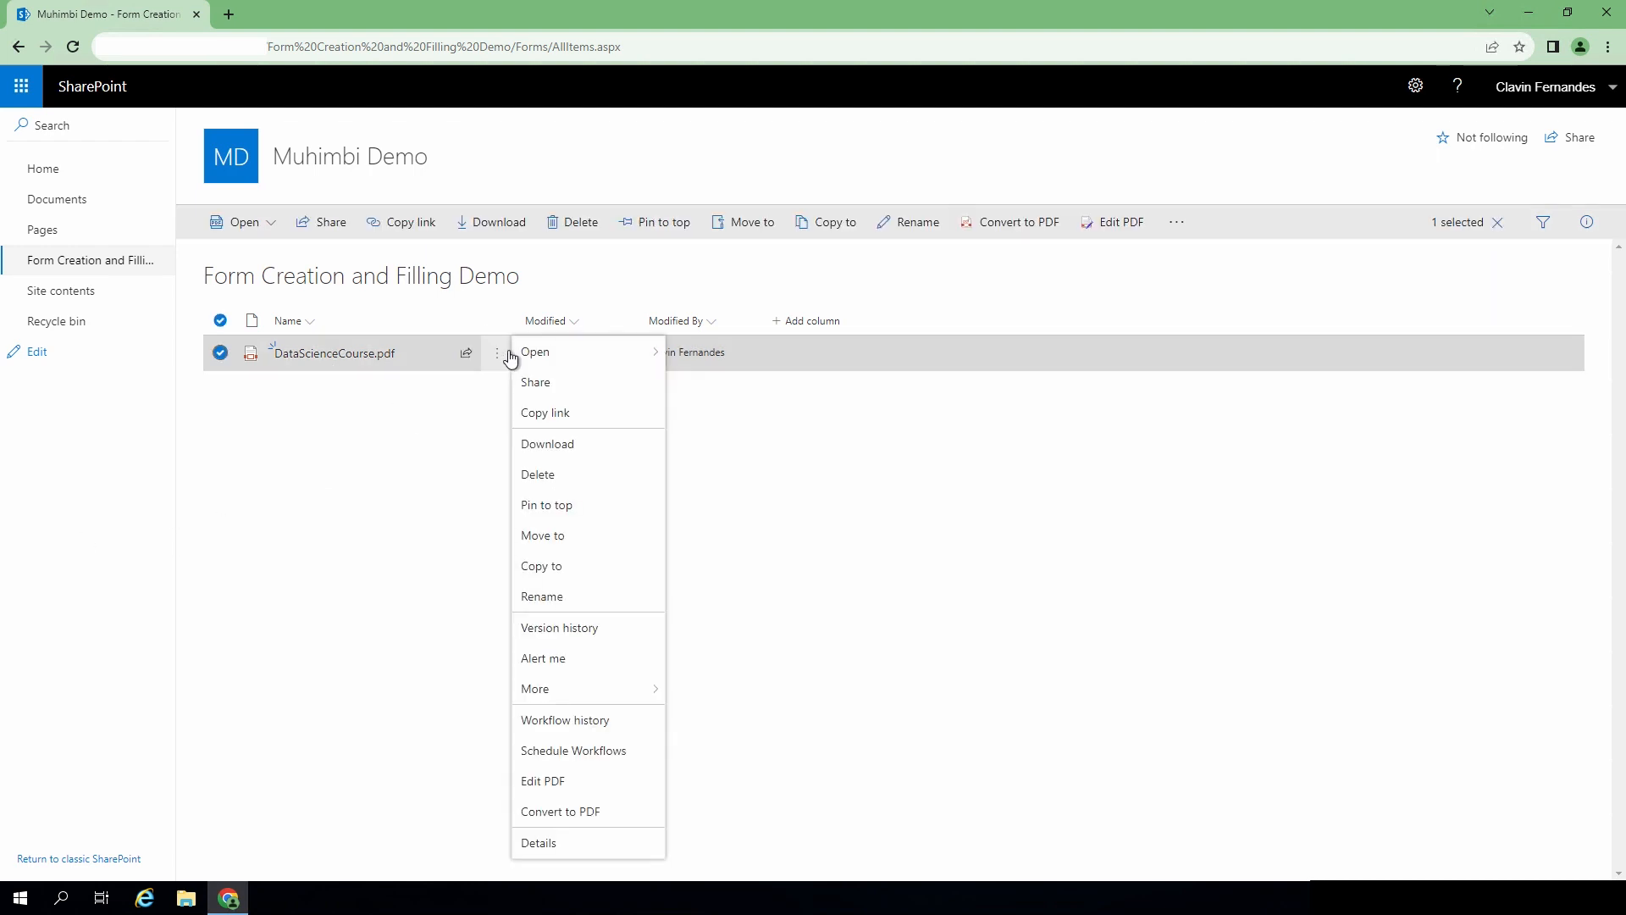
{"action": "left_click", "coordinate": [604, 784]}
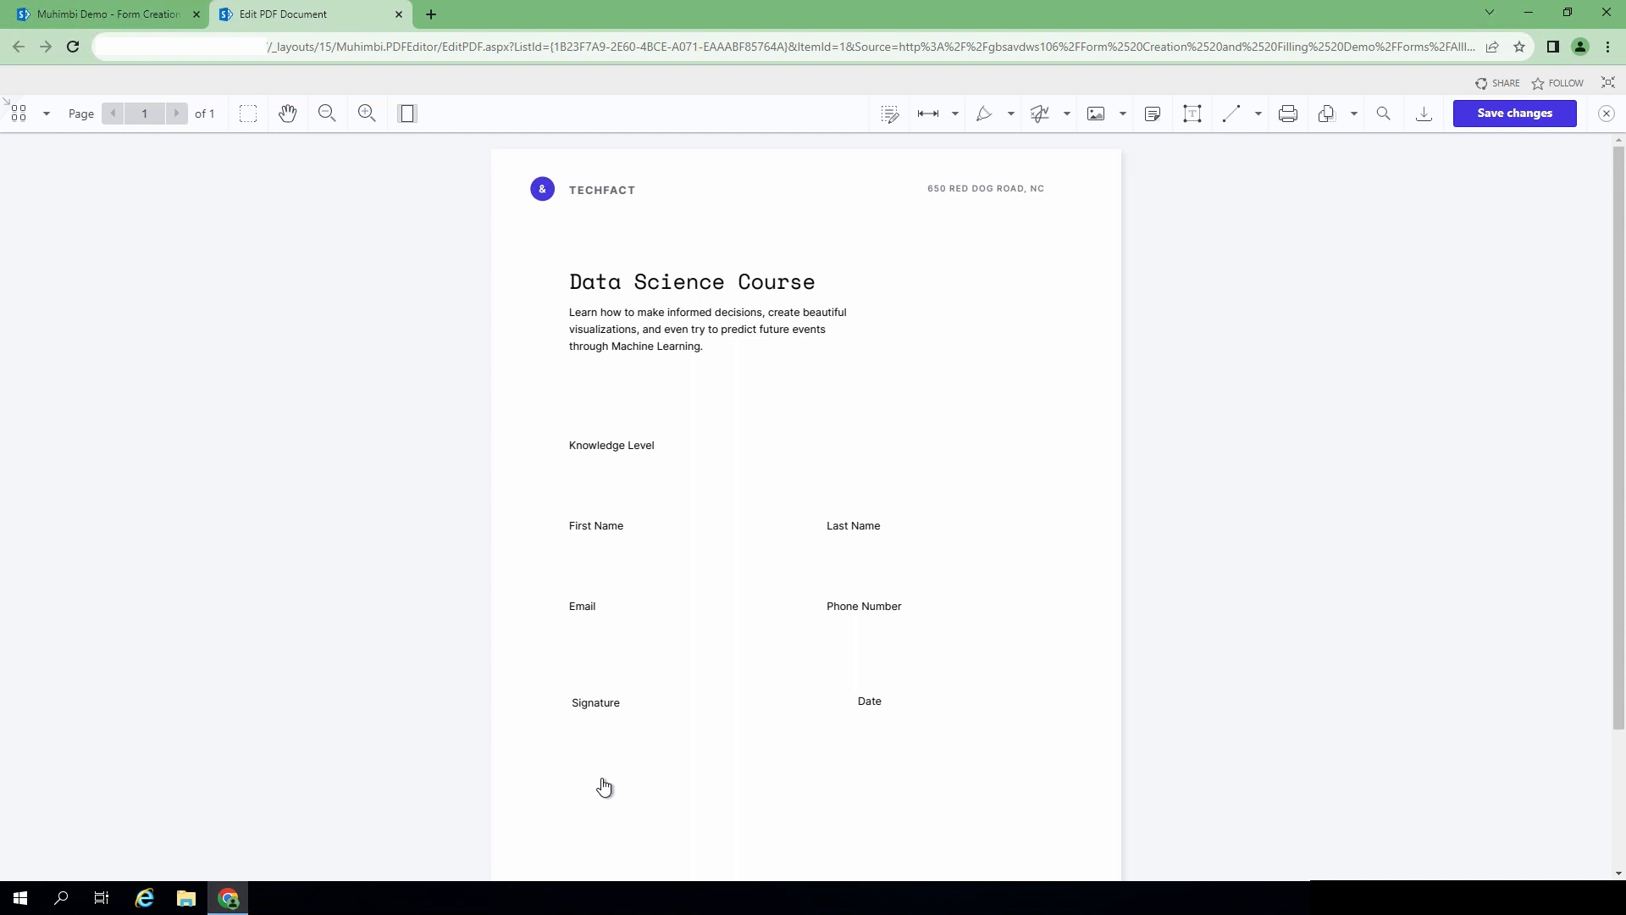
- Switch the PDF editor into Form Creator mode from the signing tools dropdown
{"action": "scroll", "coordinate": [840, 472], "scroll_direction": "down", "scroll_amount": 1}
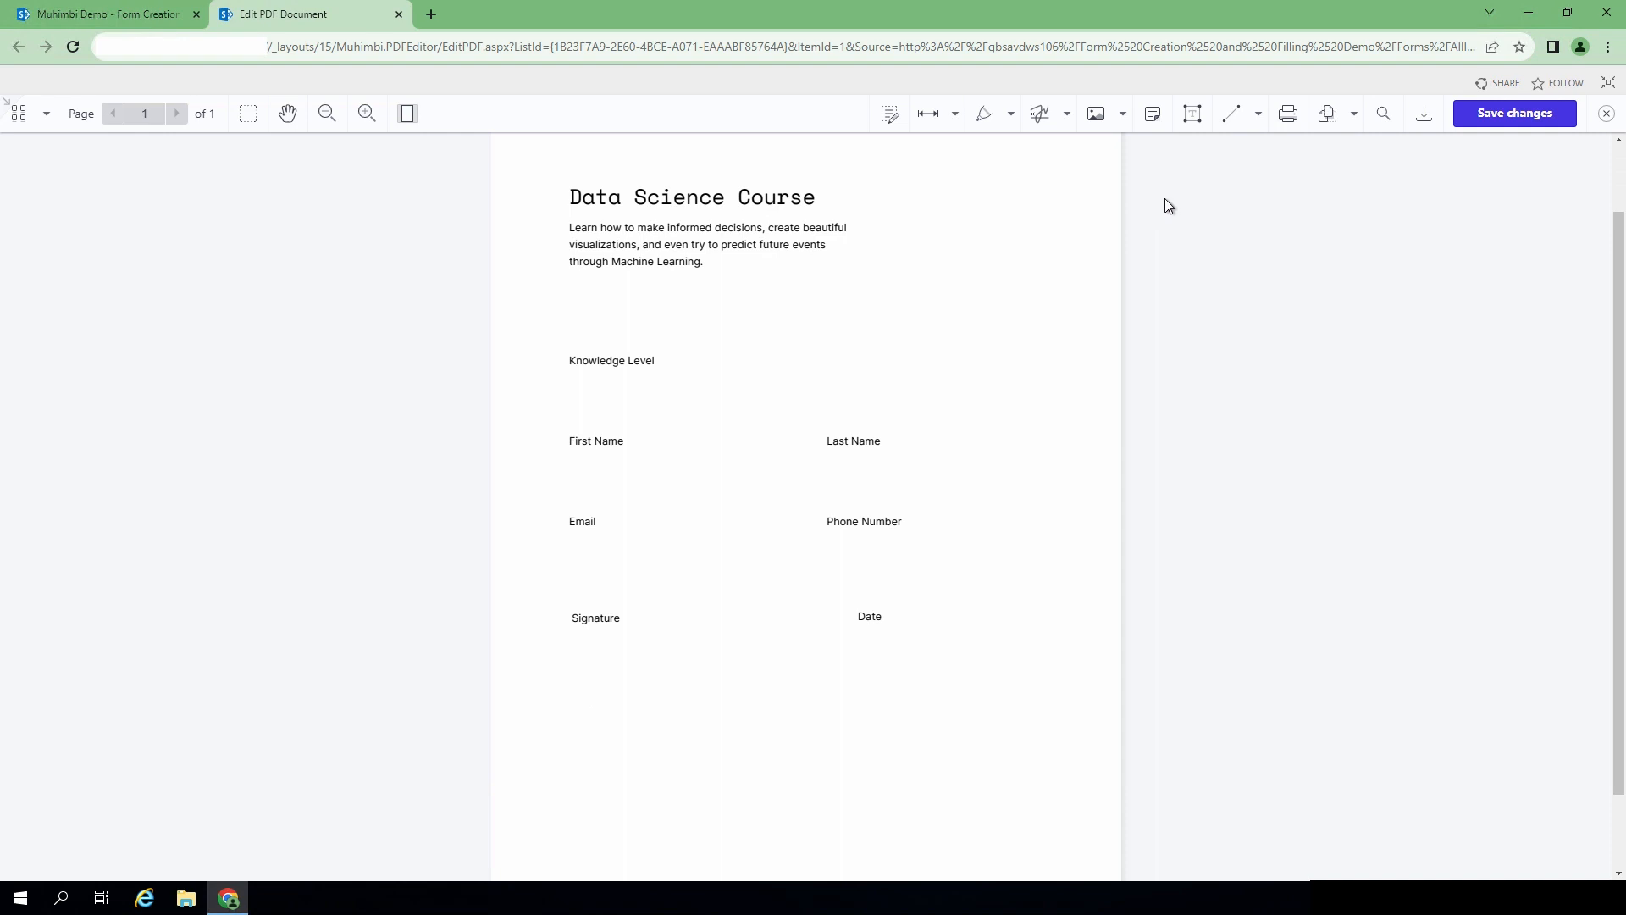
{"action": "left_click", "coordinate": [1068, 114]}
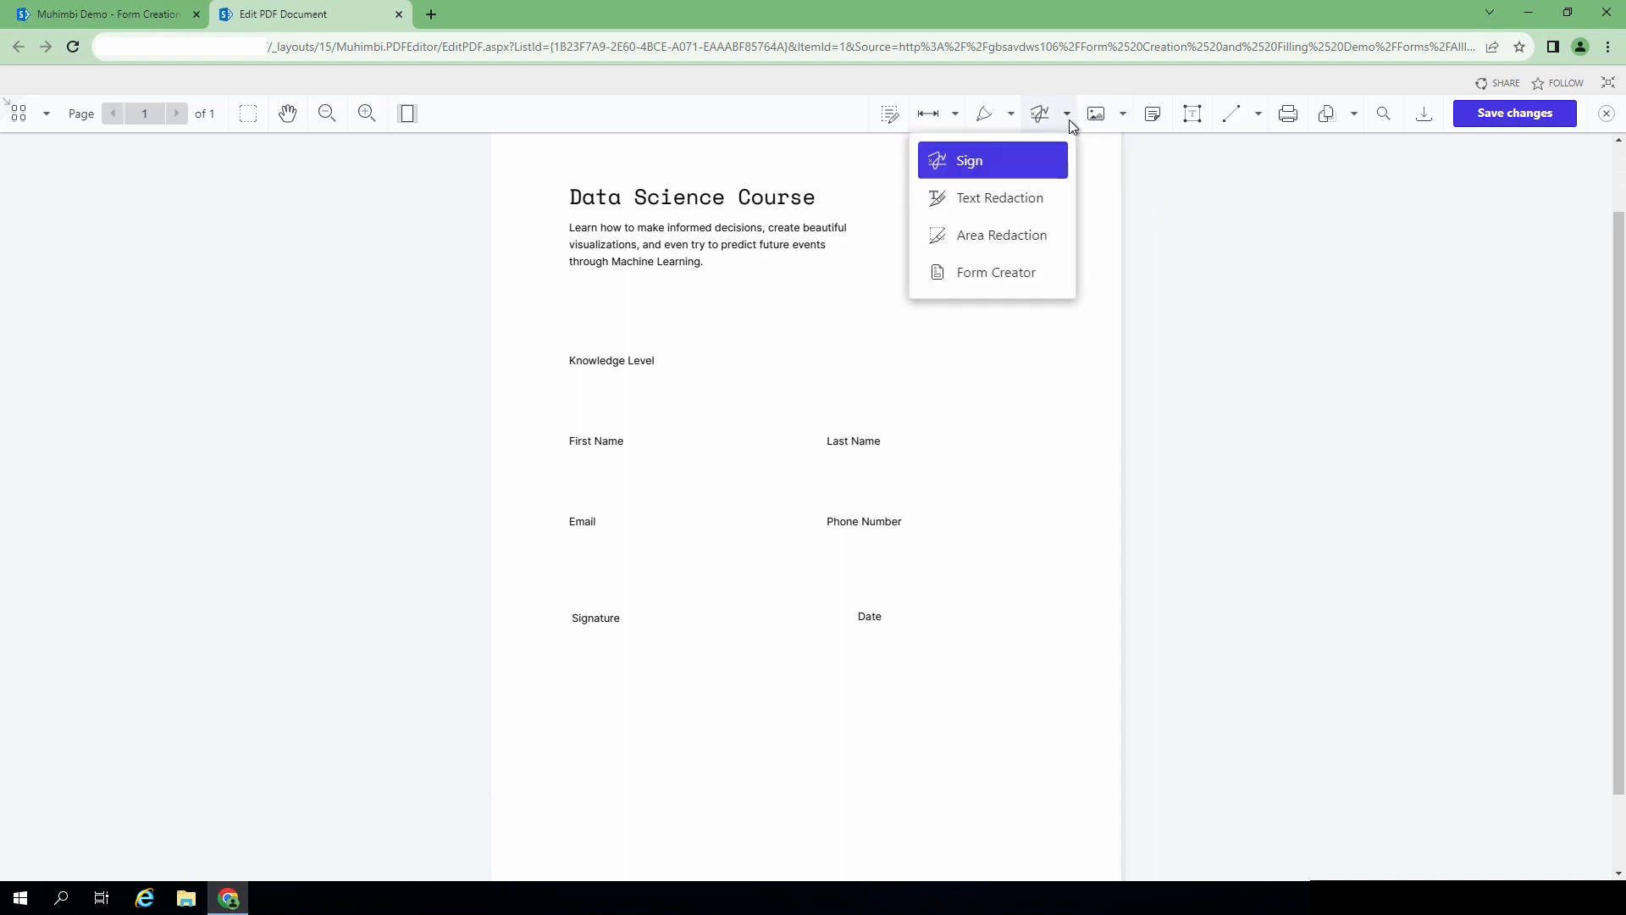
{"action": "left_click", "coordinate": [1016, 280]}
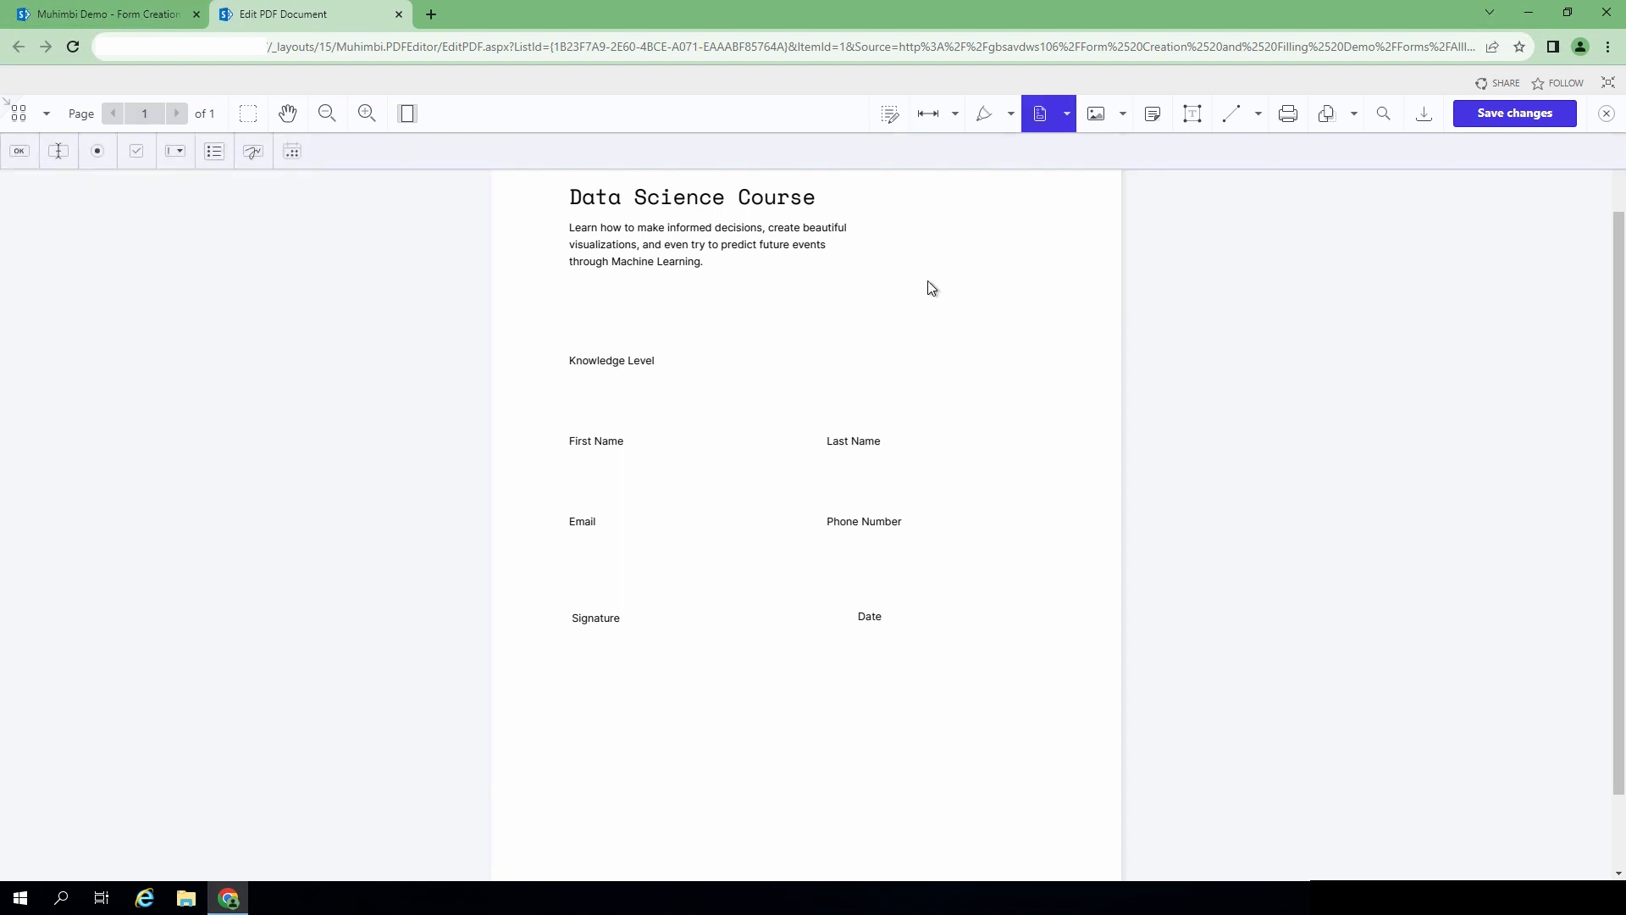
- Draw text field TXT_Knowledgelevel under Knowledge Level and place another under First Name
{"action": "left_click", "coordinate": [57, 152]}
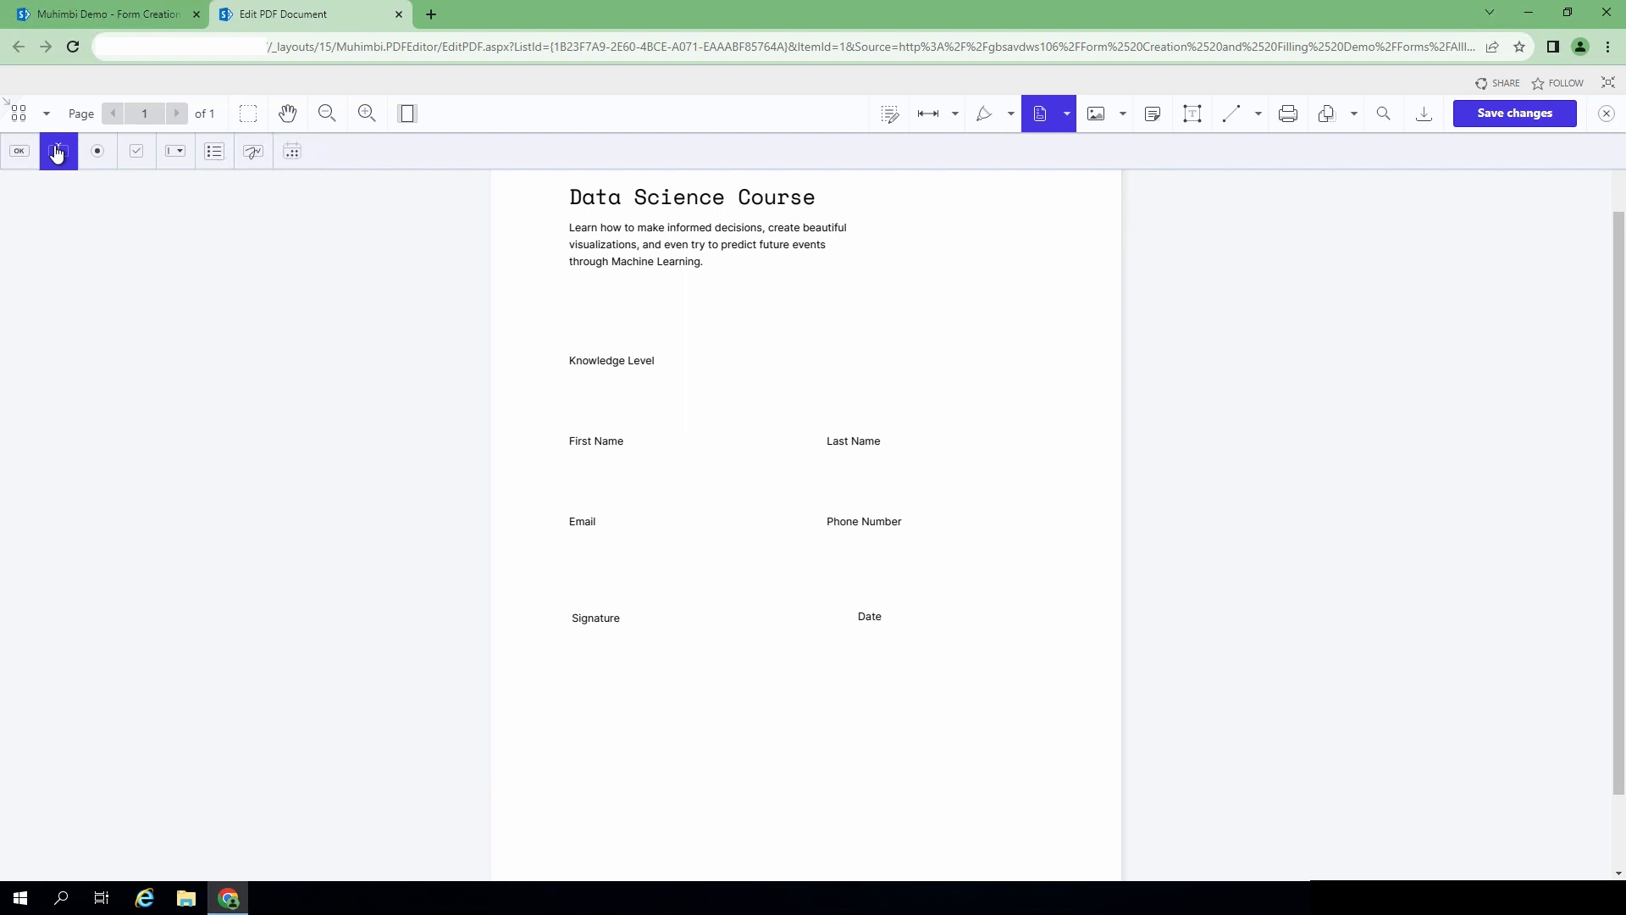
{"action": "left_click_drag", "start_coordinate": [555, 370], "coordinate": [761, 422]}
{"action": "key", "text": "End"}
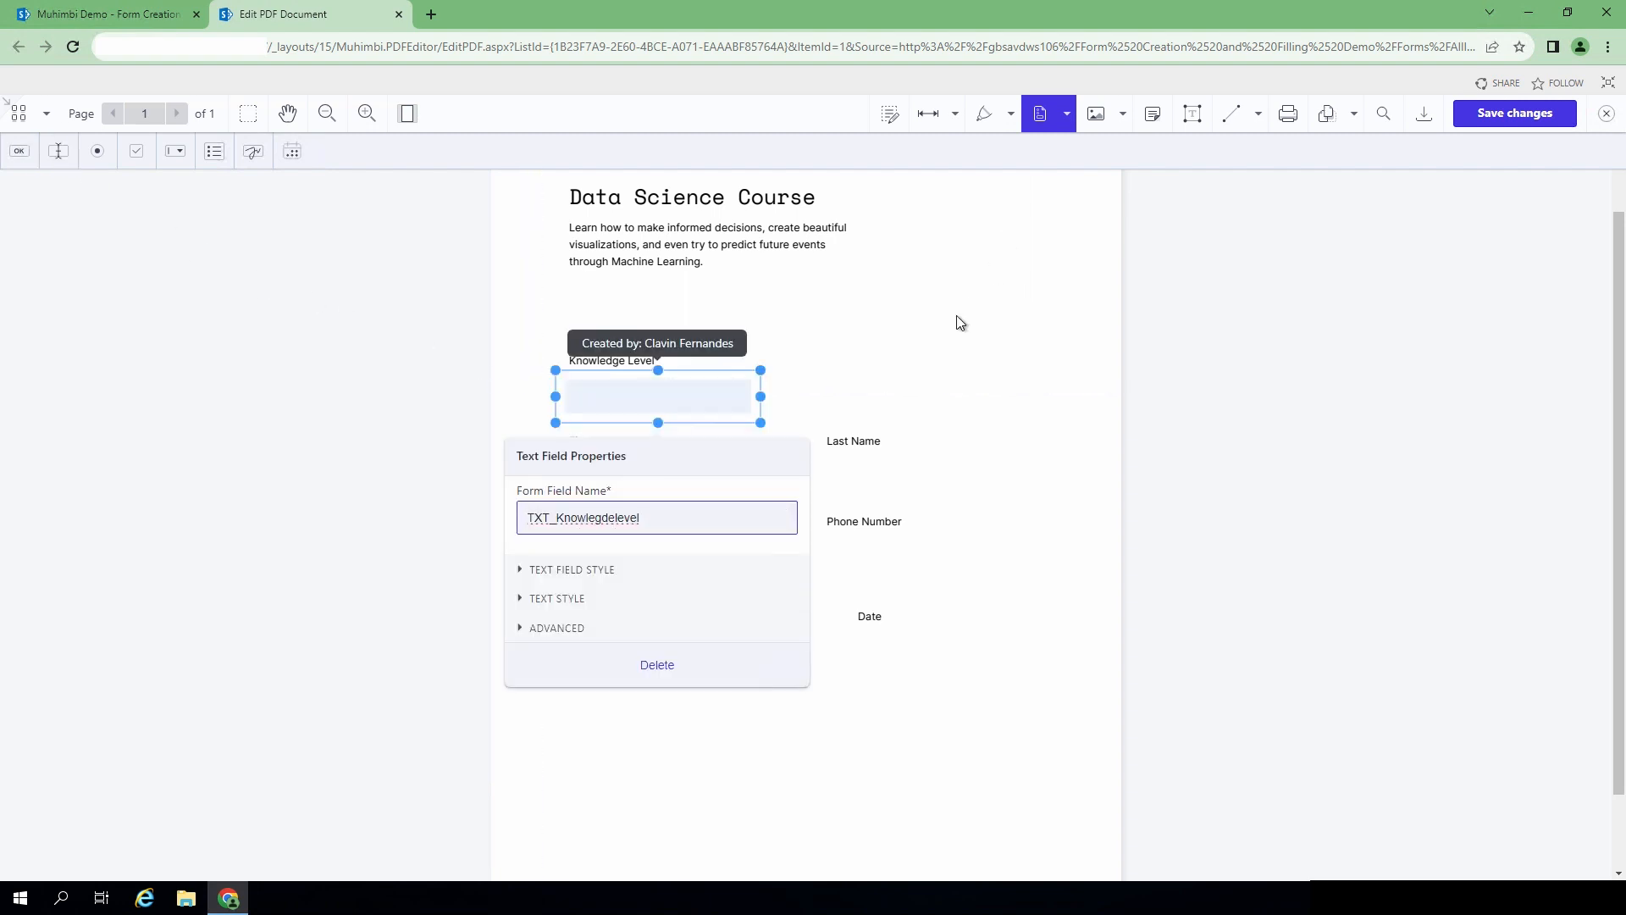
{"action": "left_click", "coordinate": [881, 307]}
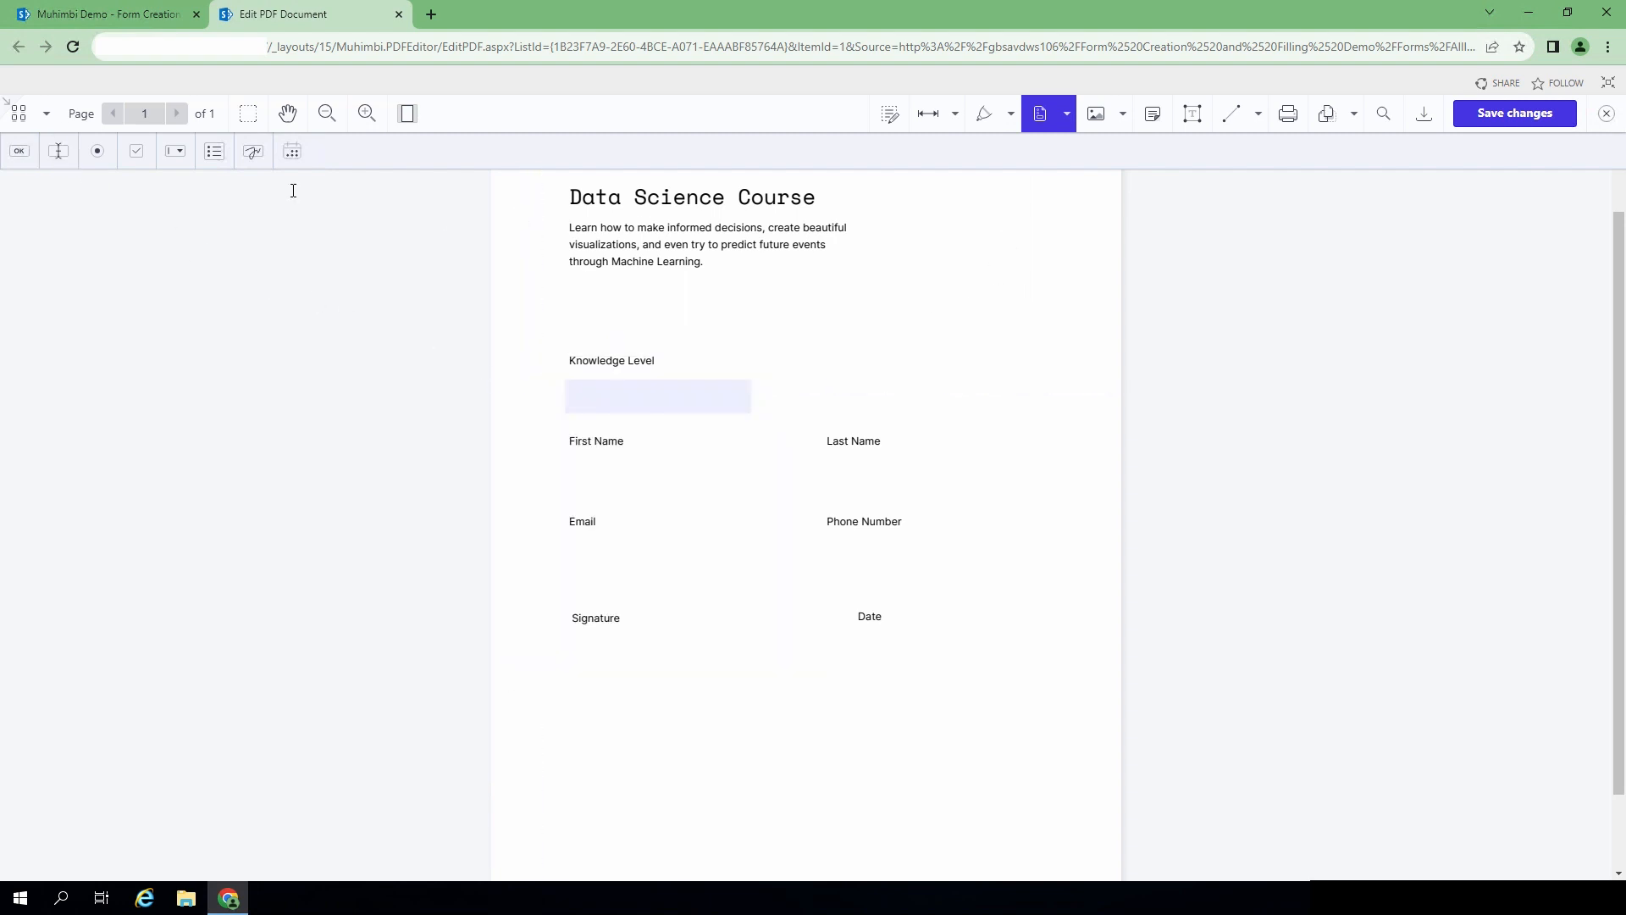
{"action": "left_click", "coordinate": [58, 153]}
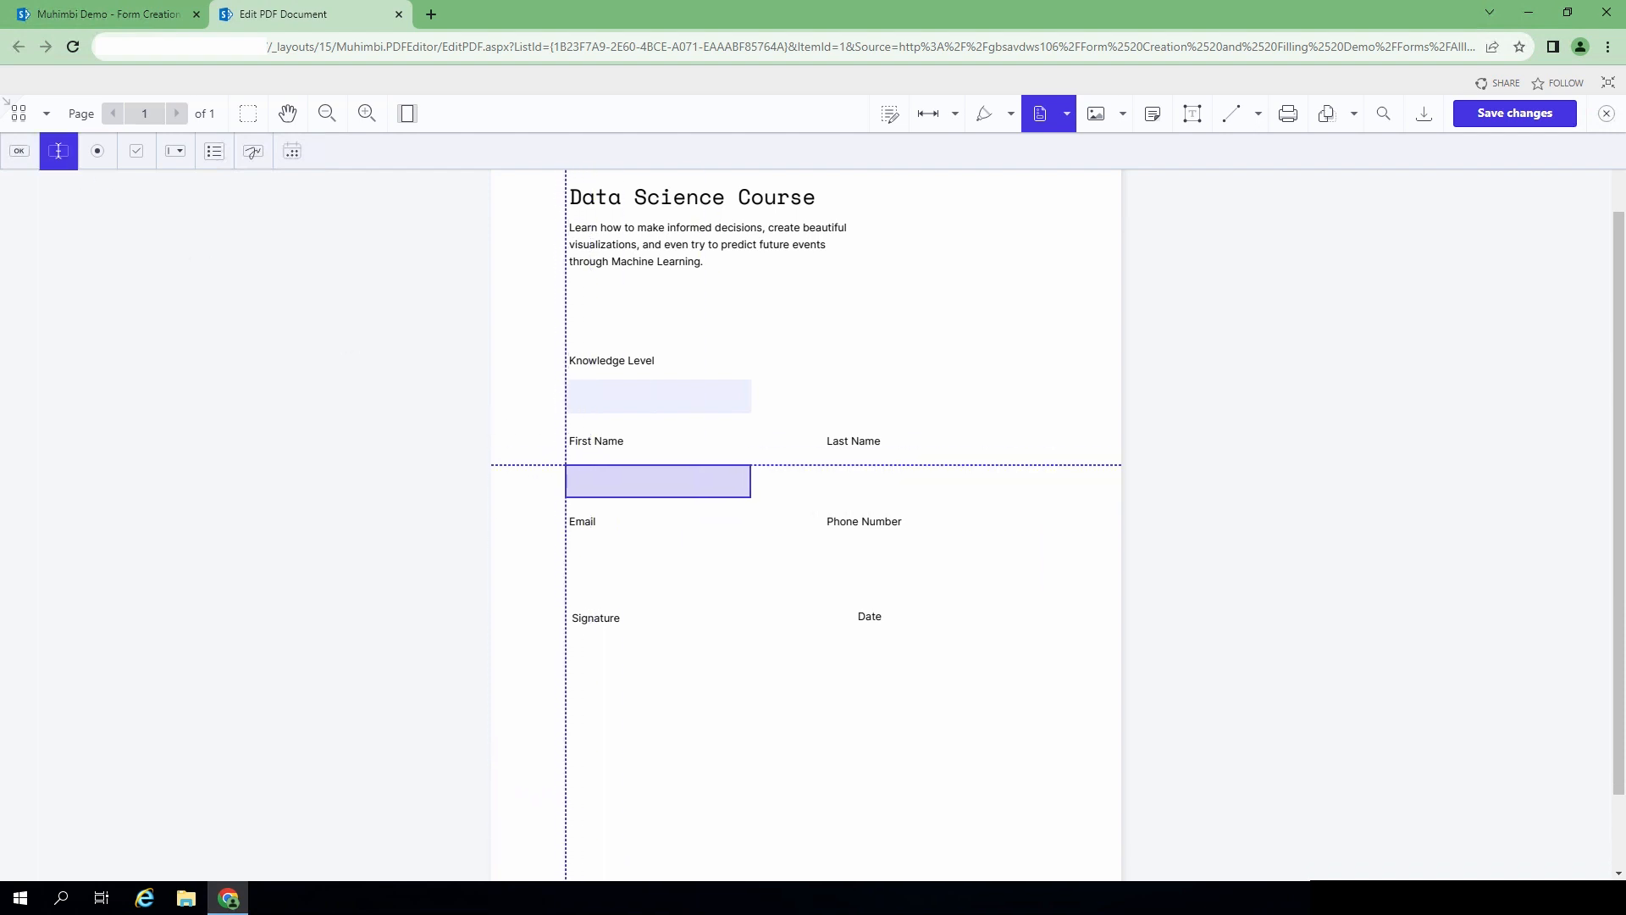
{"action": "left_click", "coordinate": [567, 466]}
- Add a text field under Last Name
{"action": "left_click", "coordinate": [951, 404]}
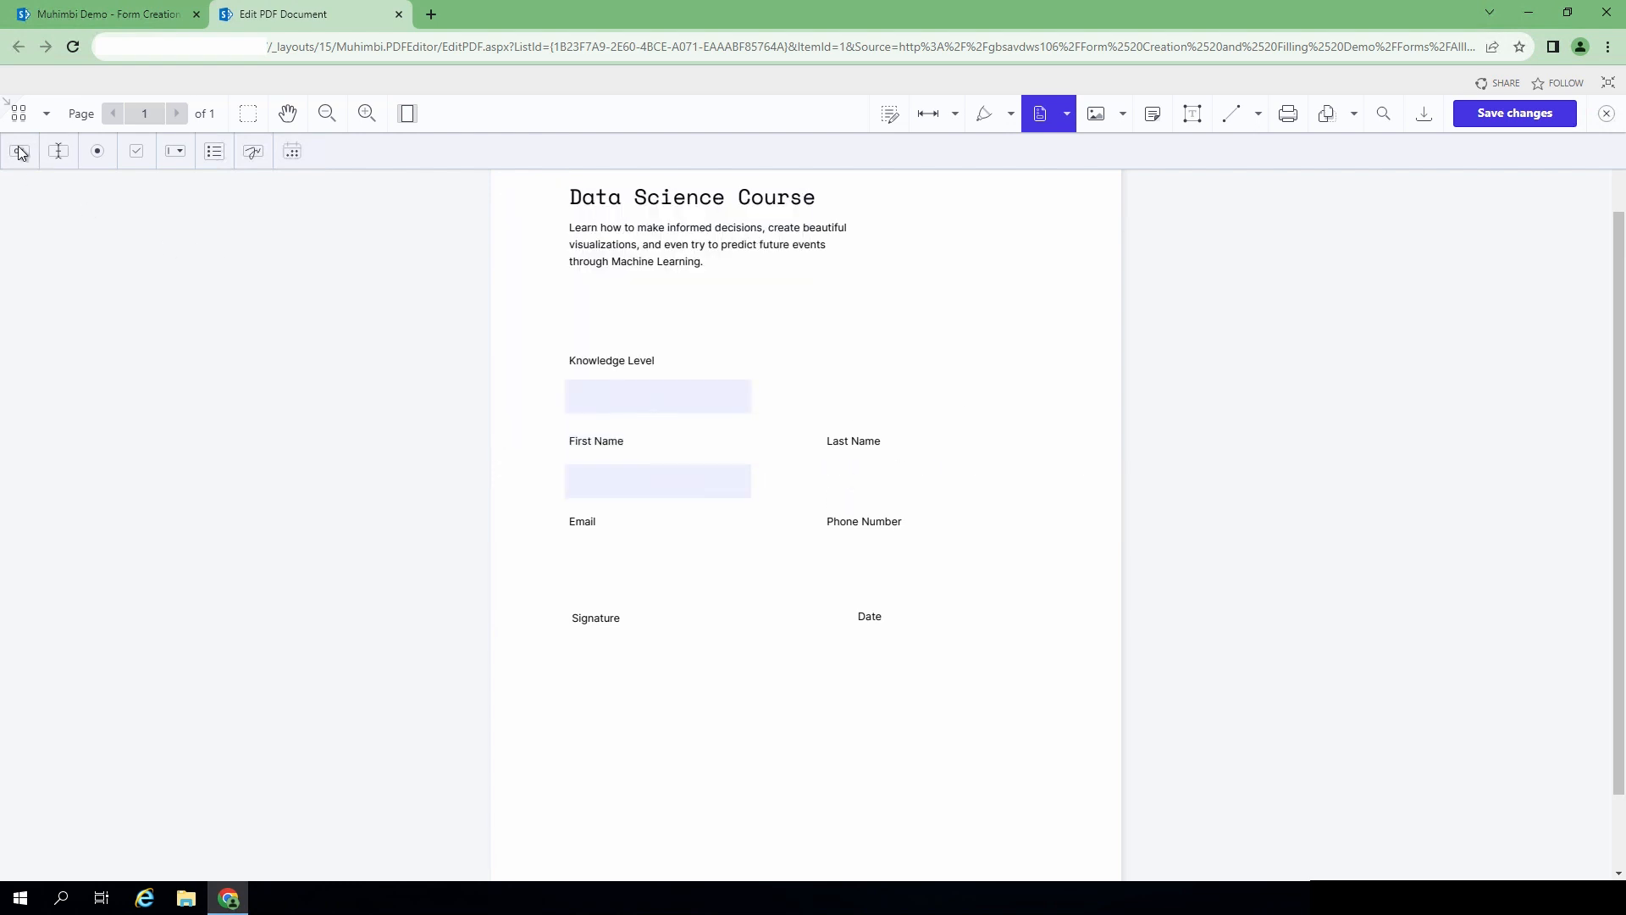
{"action": "left_click", "coordinate": [59, 151]}
{"action": "left_click", "coordinate": [828, 464]}
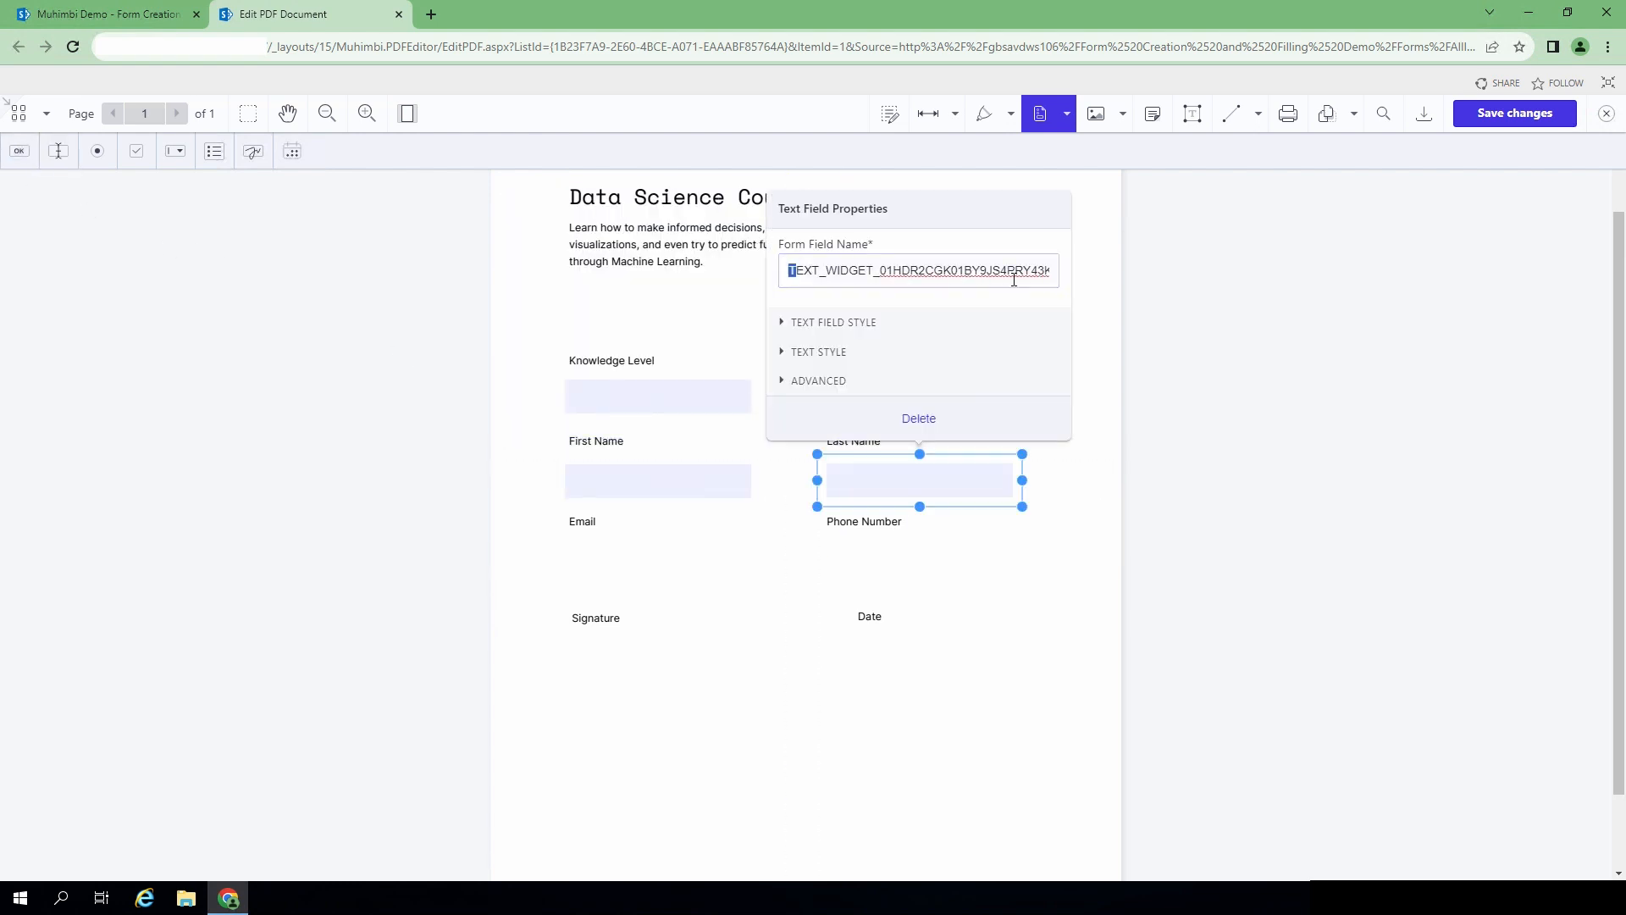
{"action": "left_click", "coordinate": [1078, 272]}
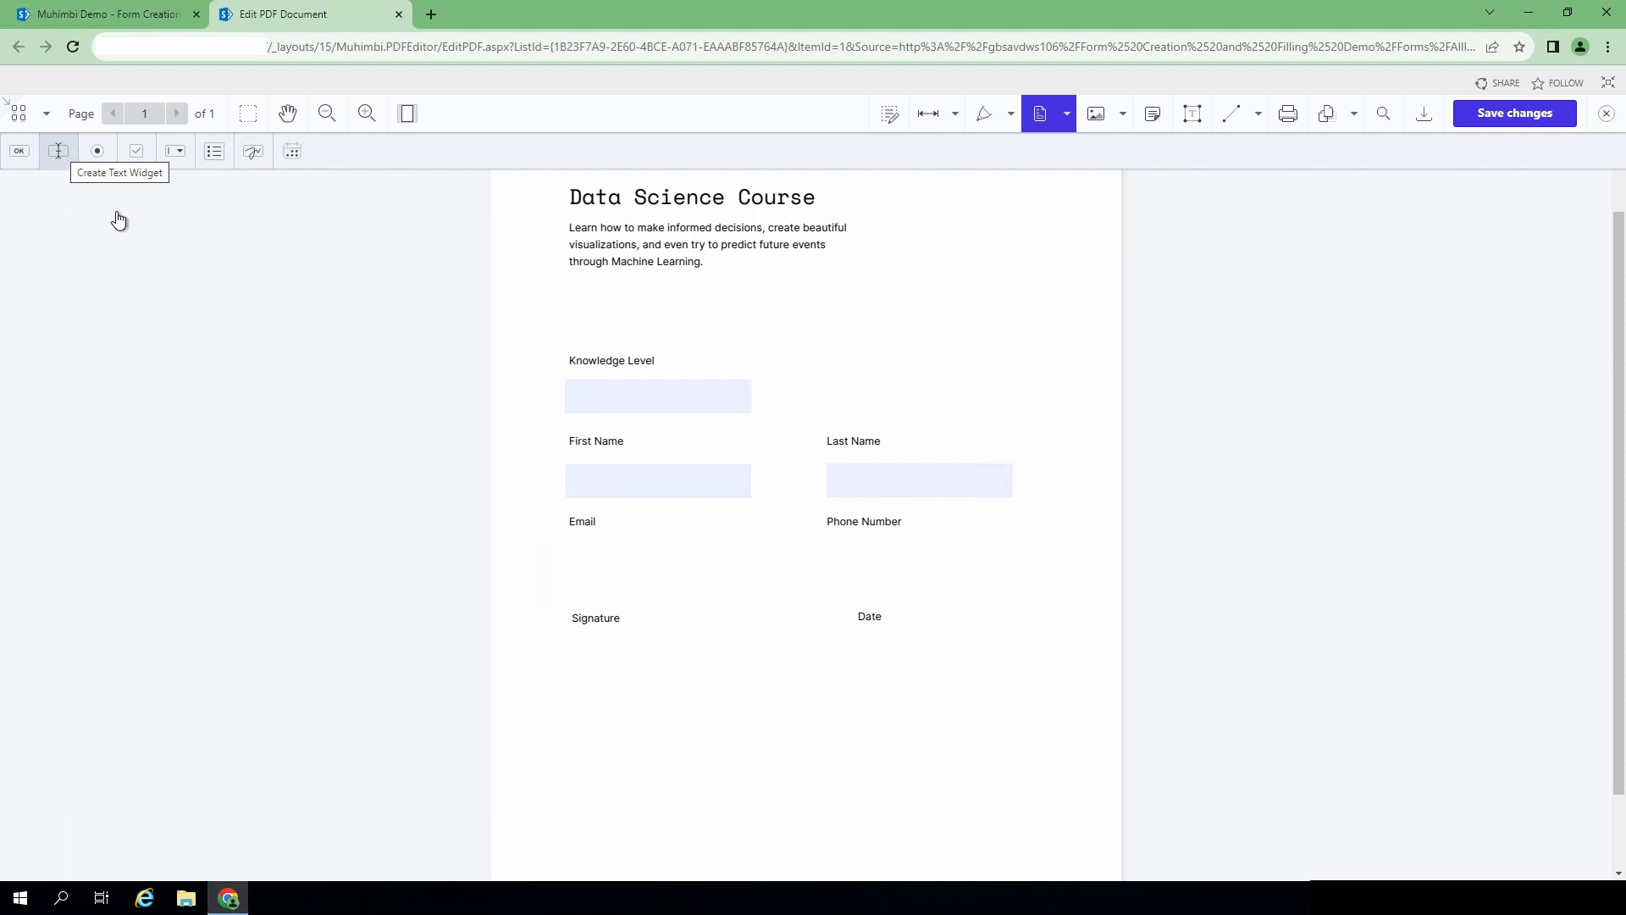
- Add a text field under Email and give the fields TXT_ names such as TXT_Phone
{"action": "left_click", "coordinate": [58, 151]}
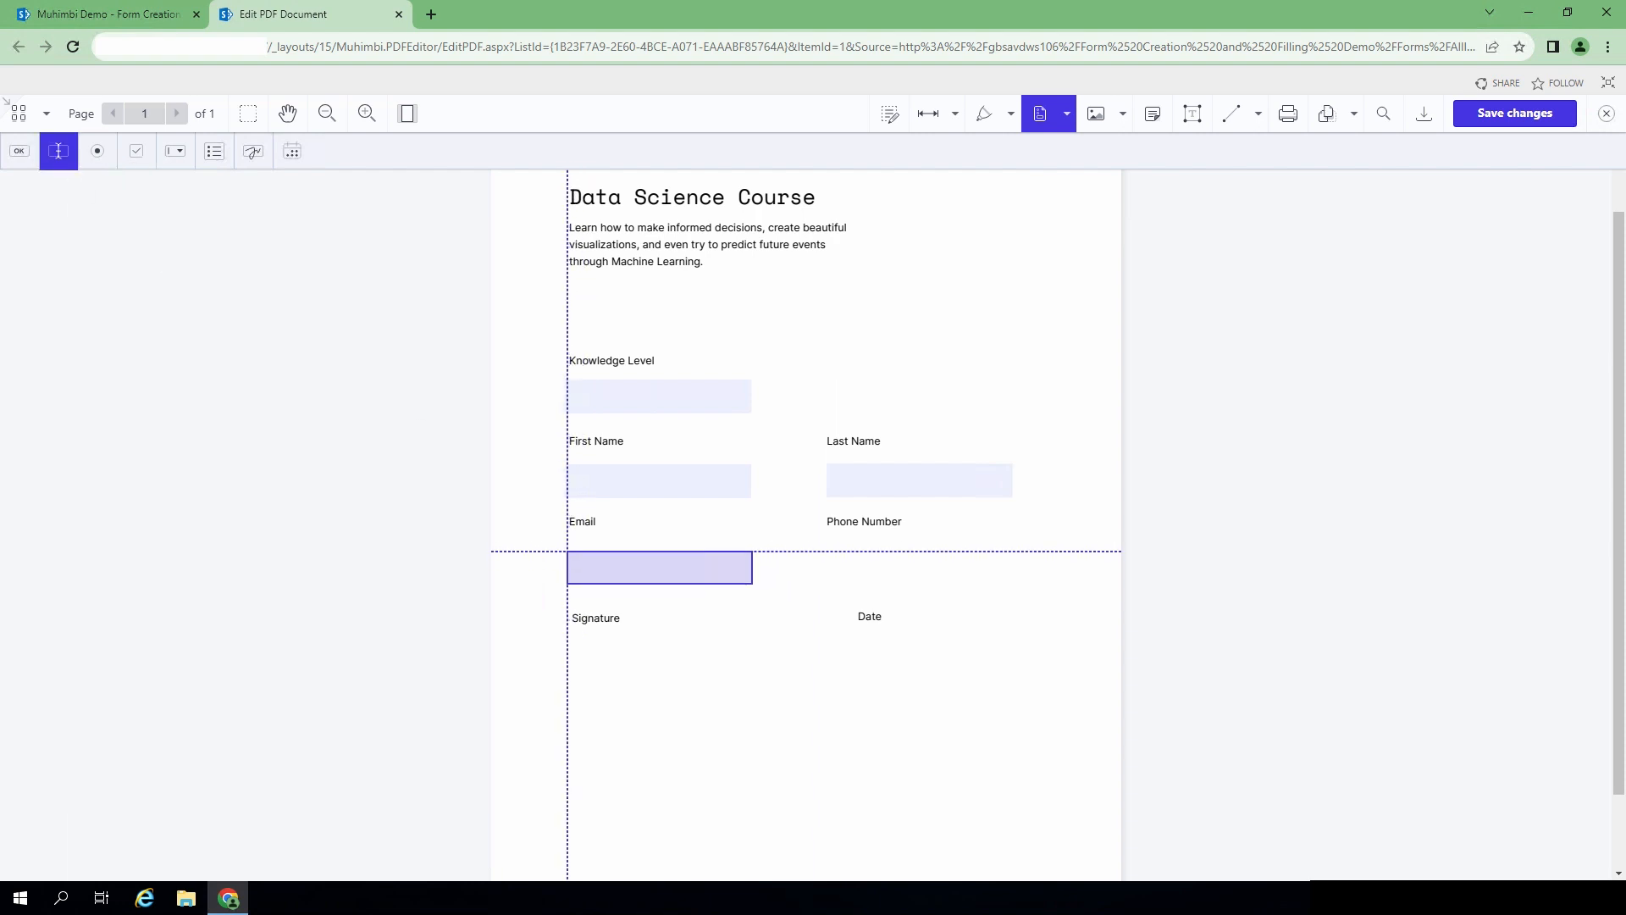
{"action": "left_click", "coordinate": [567, 551]}
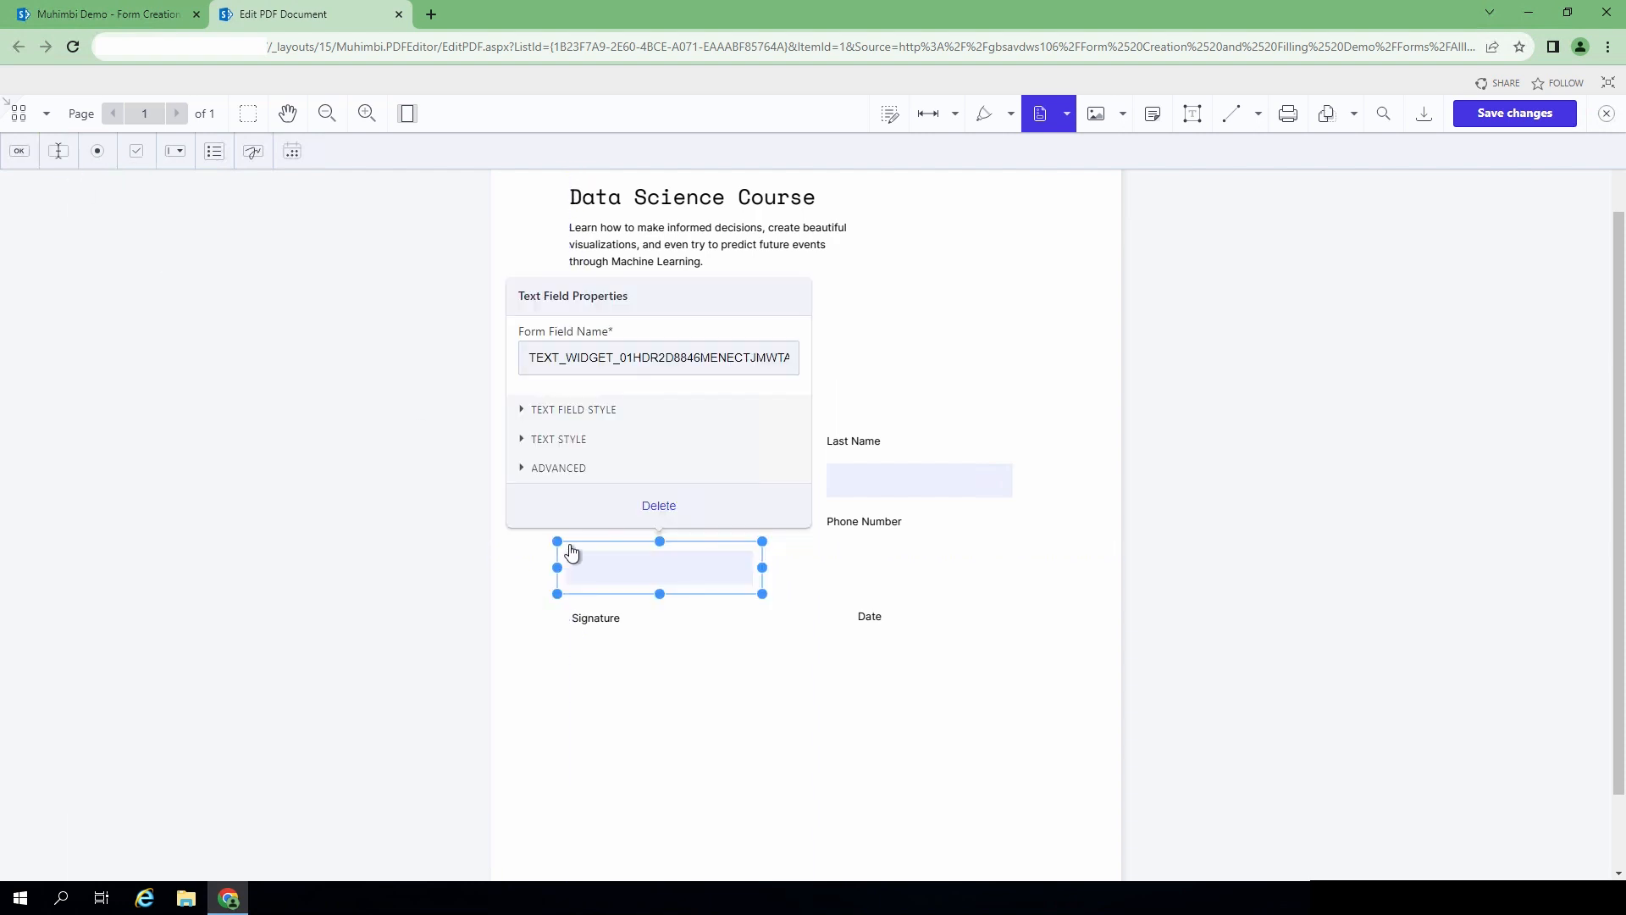
{"action": "left_click", "coordinate": [622, 358]}
{"action": "left_click_drag", "start_coordinate": [529, 361], "coordinate": [802, 361]}
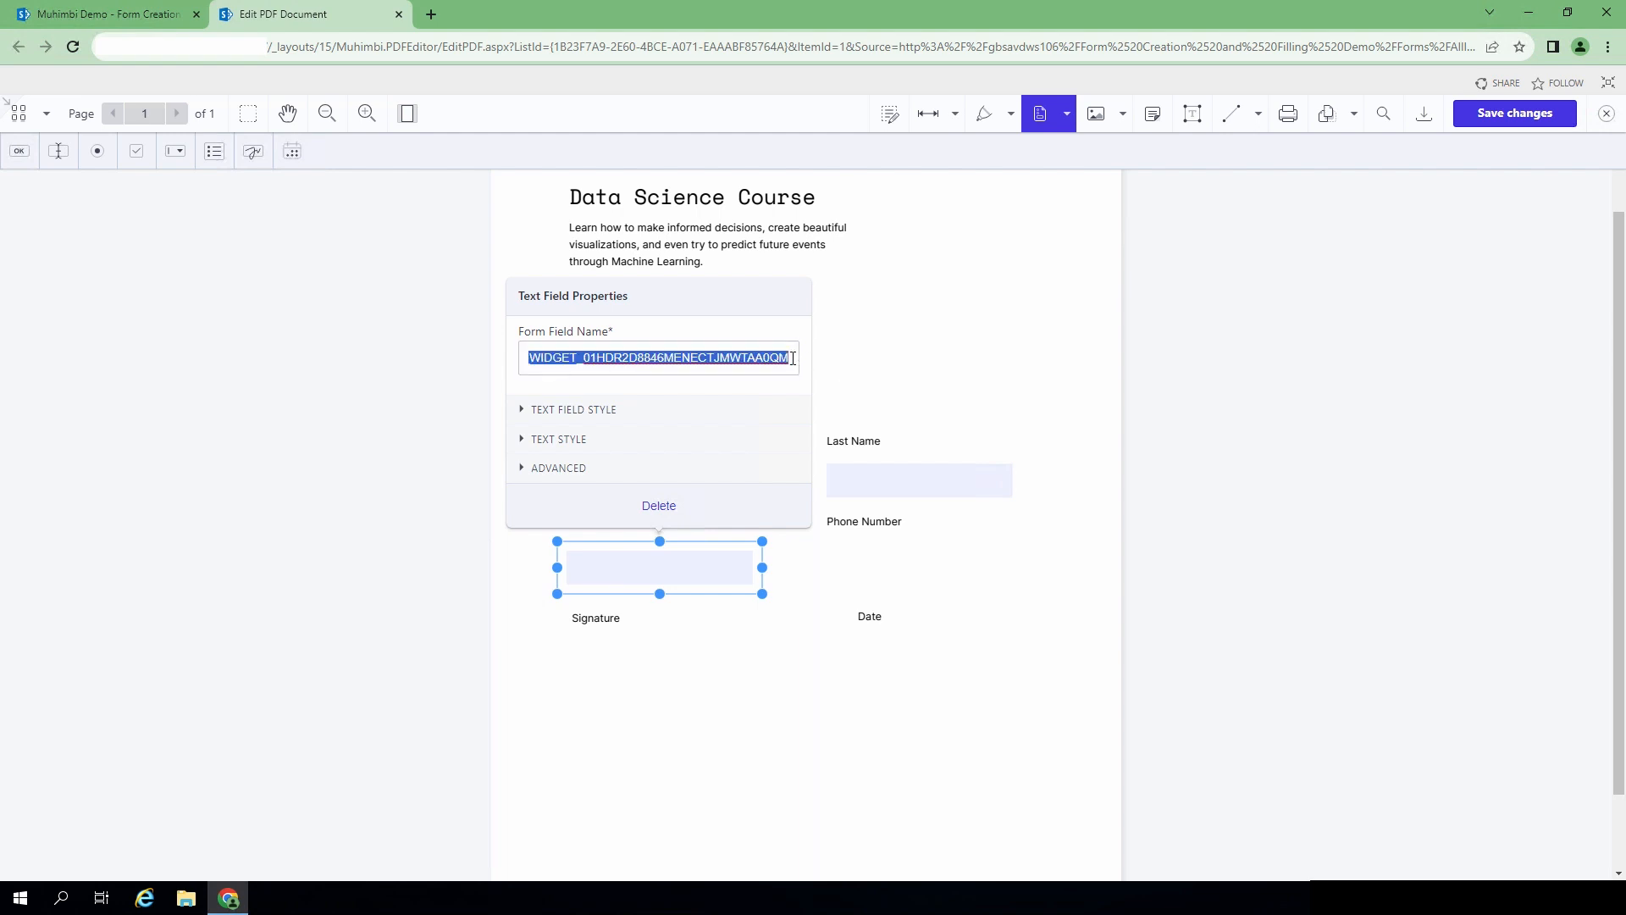
{"action": "key", "text": "BackSpace"}
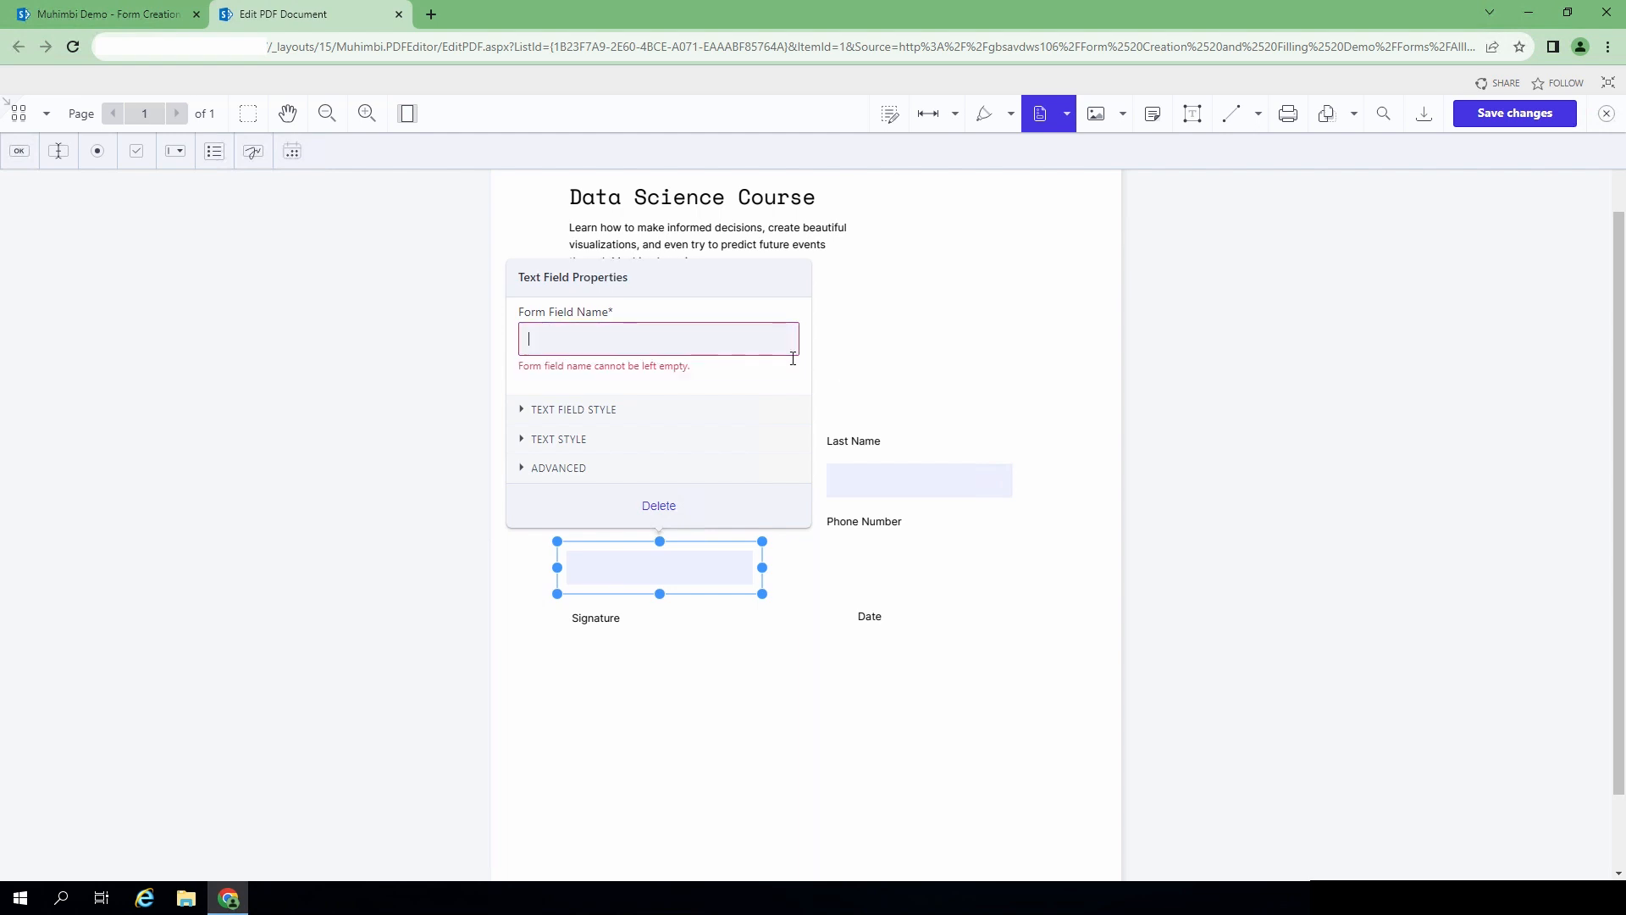
{"action": "type", "text": "TXT"}
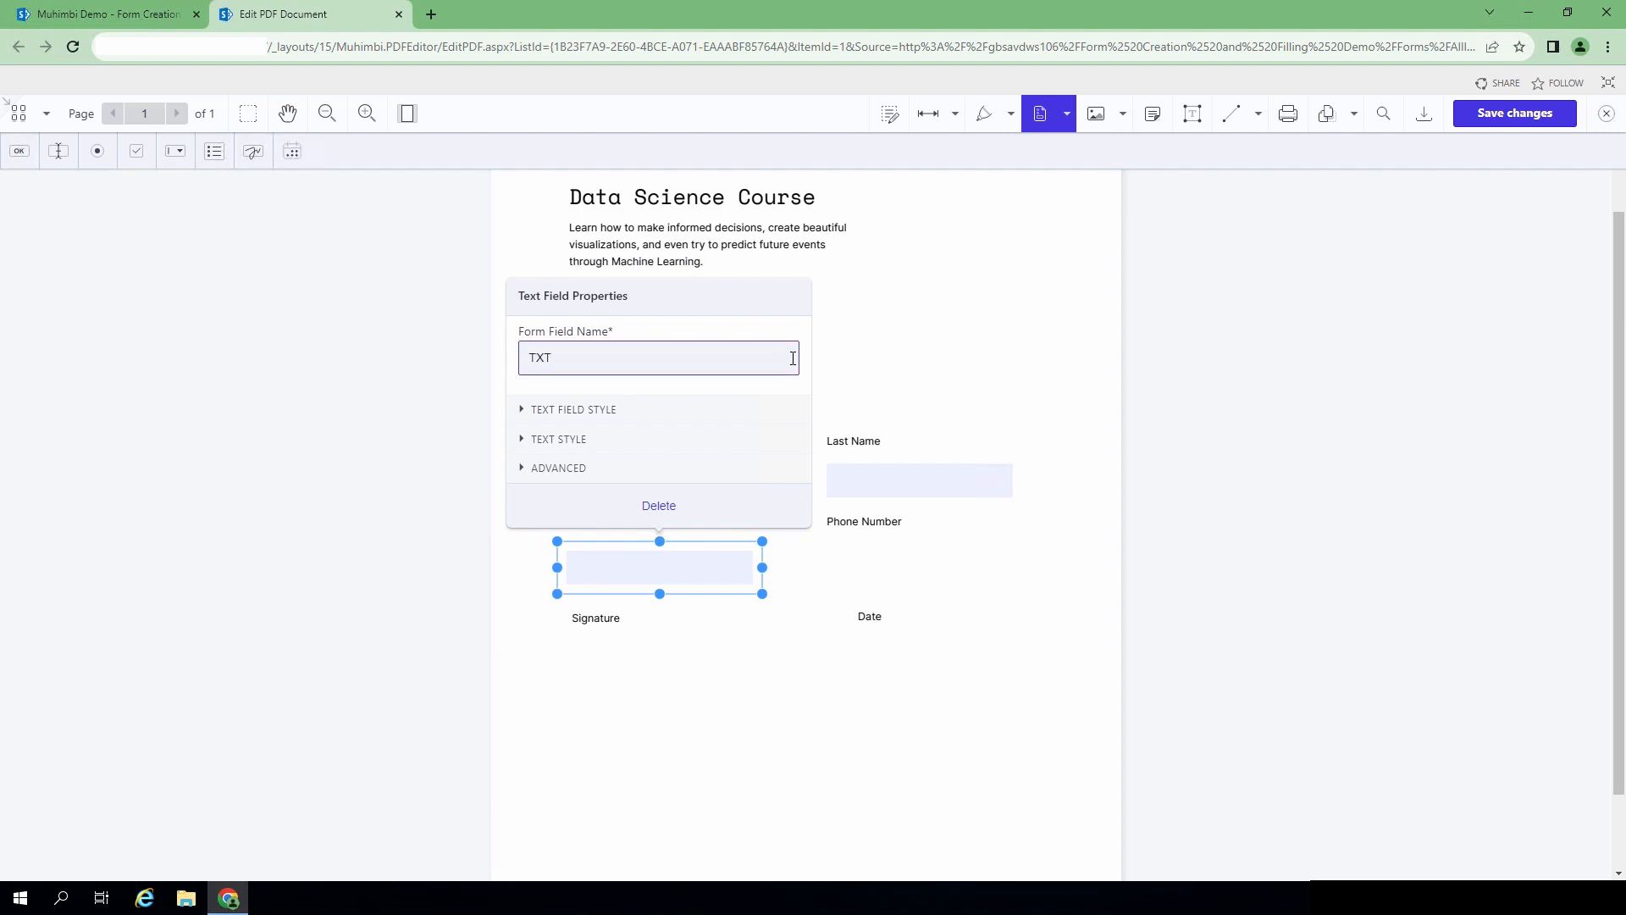
{"action": "type", "text": "_Phone"}
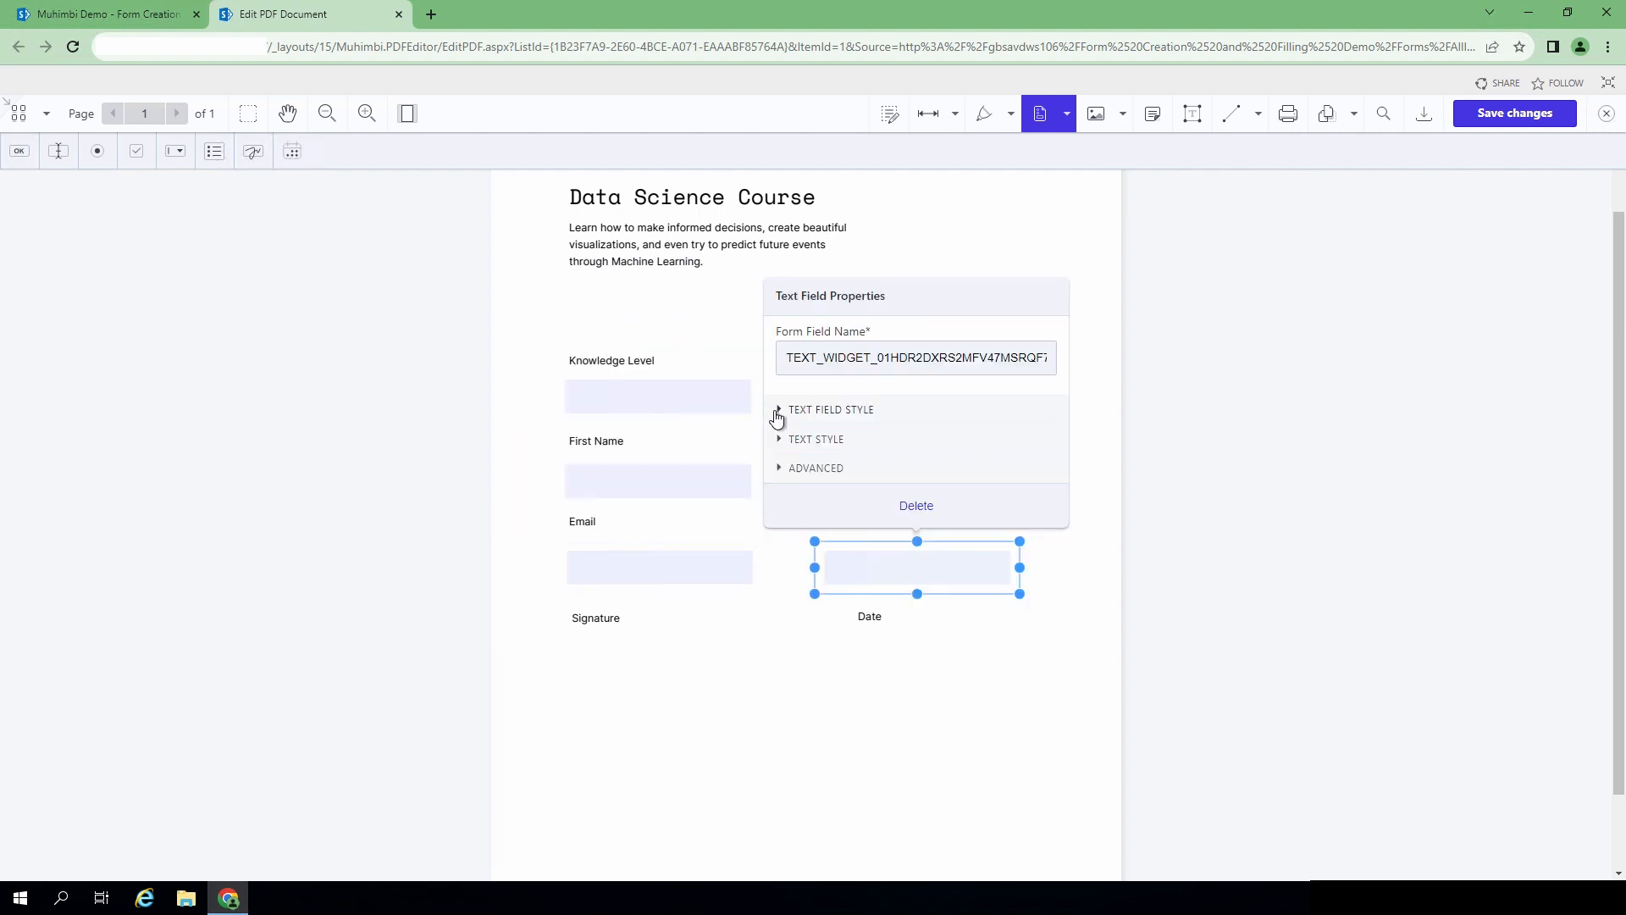
{"action": "left_click", "coordinate": [775, 411]}
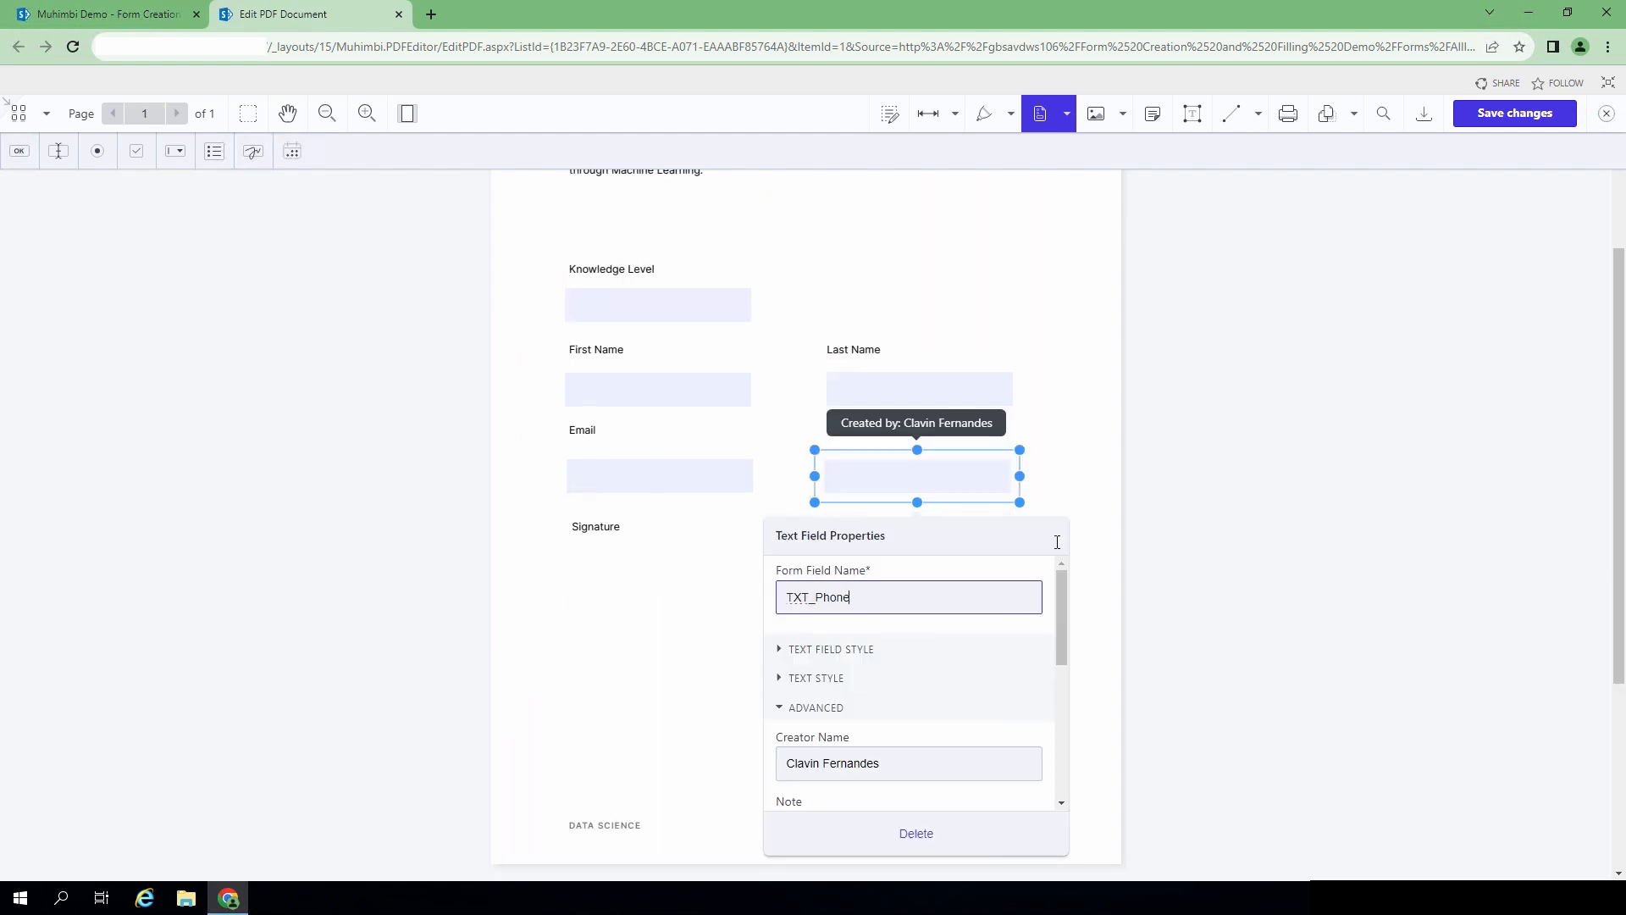
{"action": "left_click", "coordinate": [1064, 468]}
- Place signature box 'sign' under Signature and a yyyy-mm-dd date field under Date
{"action": "left_click", "coordinate": [255, 155]}
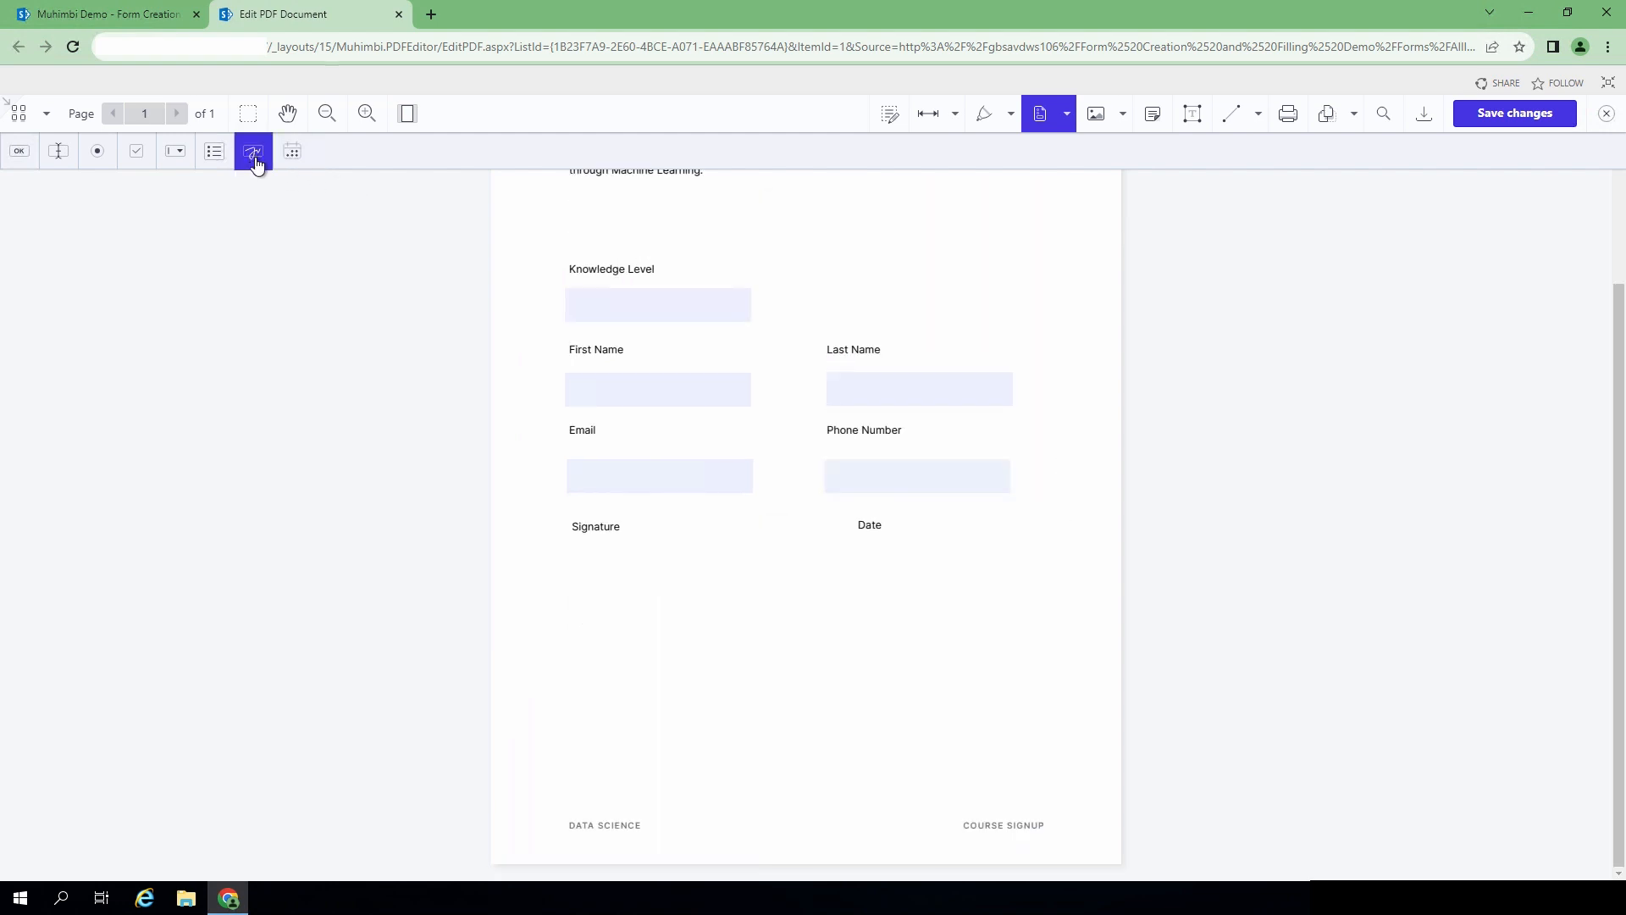
{"action": "left_click", "coordinate": [569, 563]}
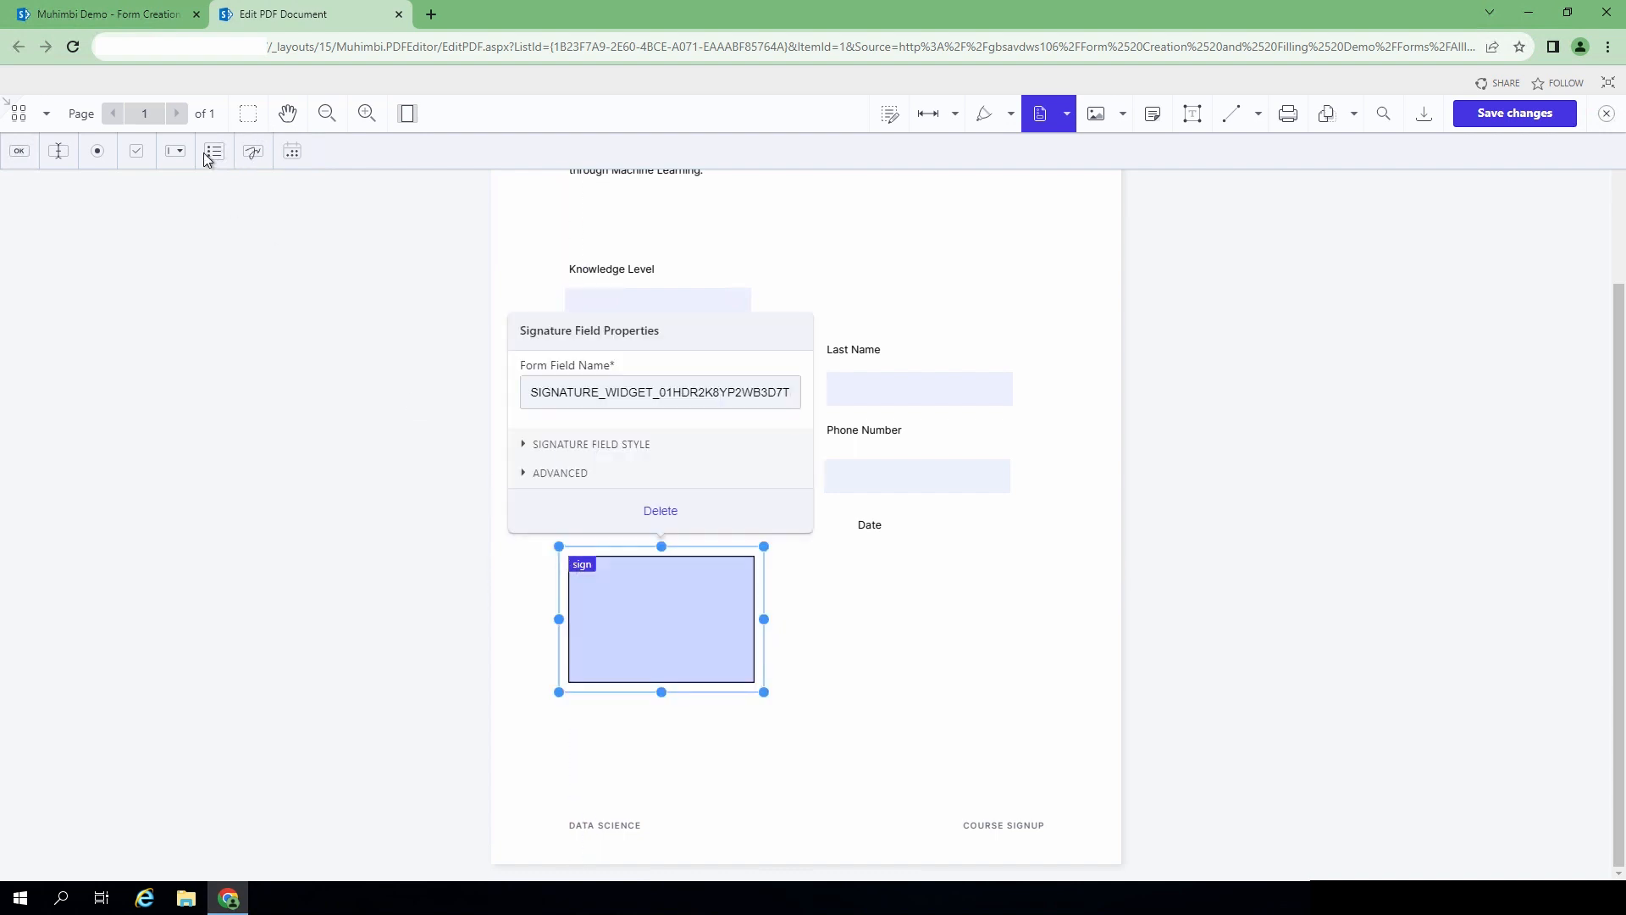
{"action": "left_click", "coordinate": [293, 153]}
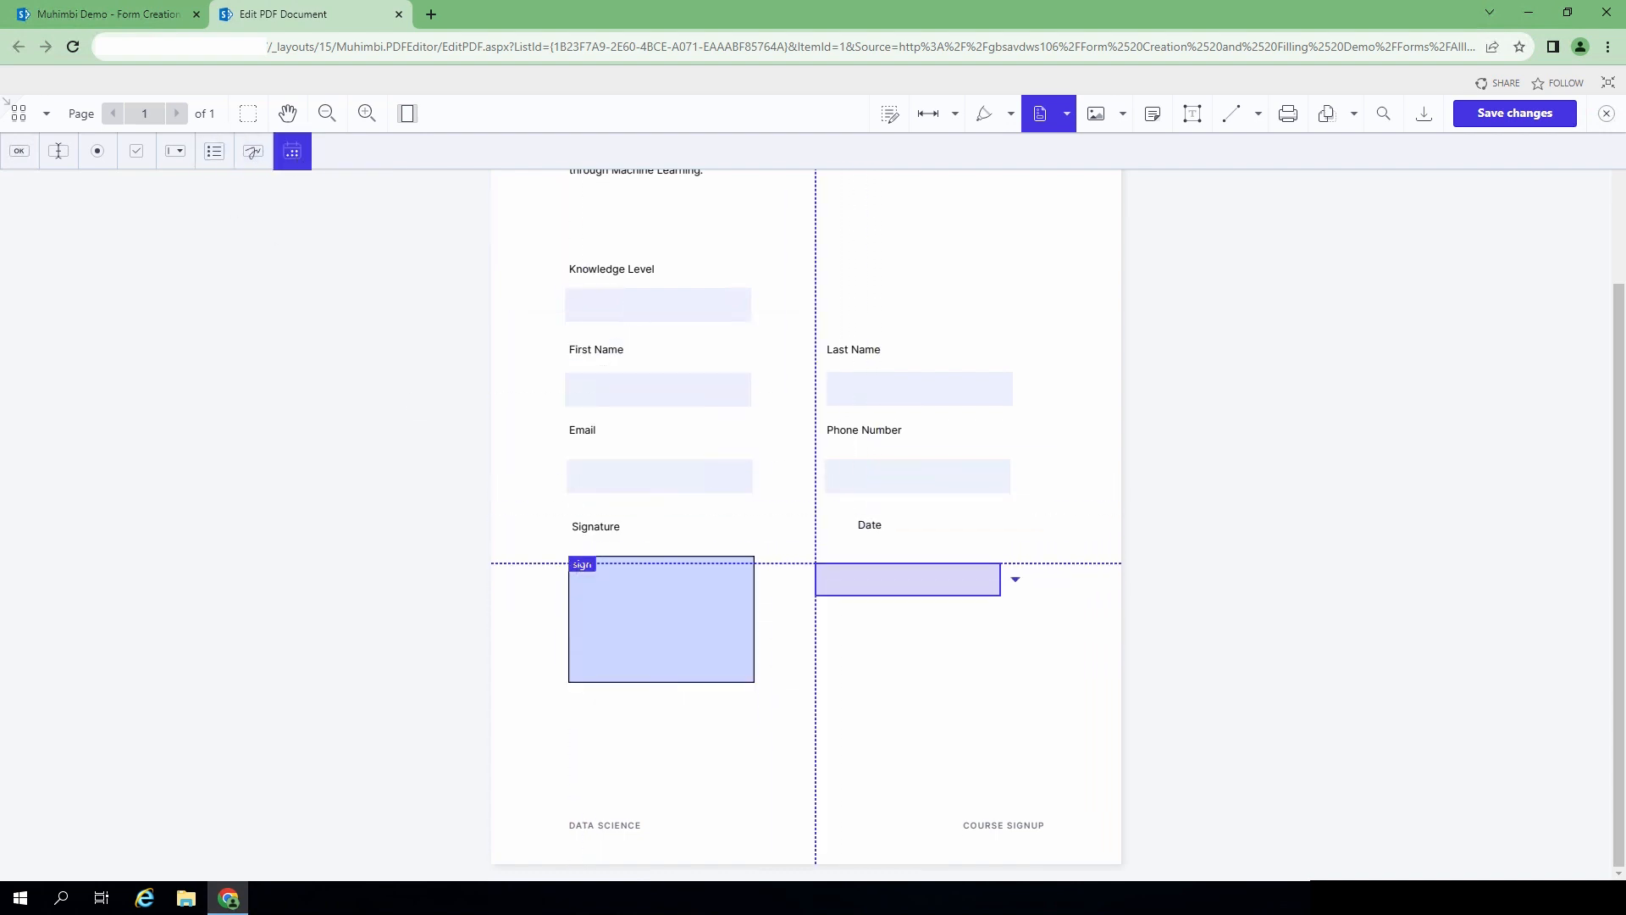
{"action": "left_click", "coordinate": [826, 572]}
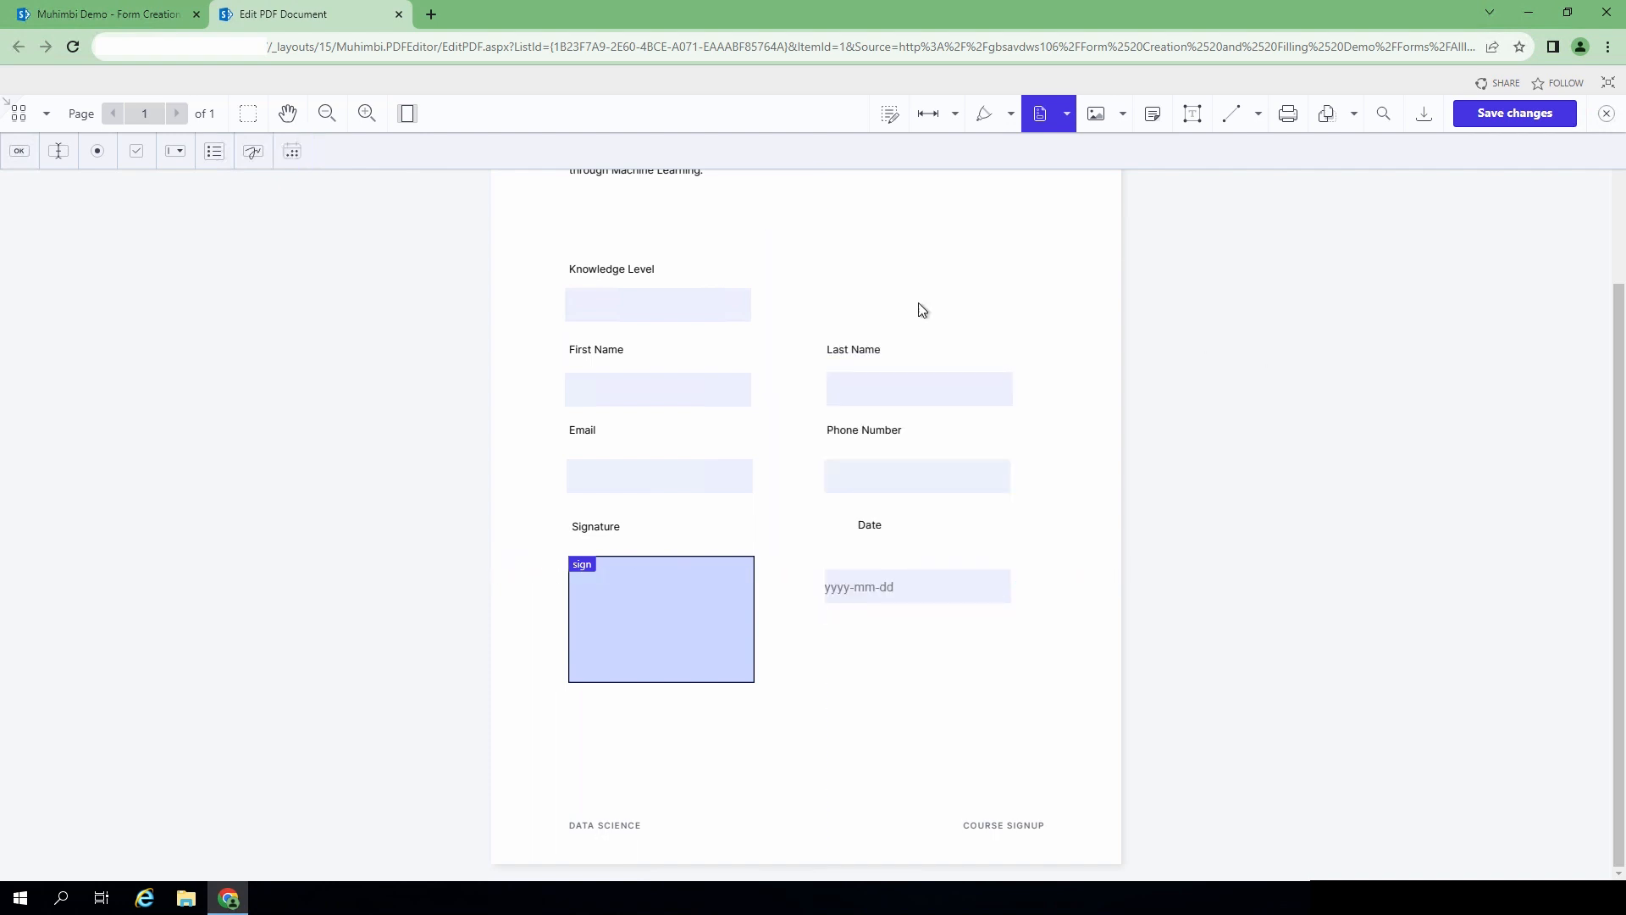
{"action": "scroll", "coordinate": [788, 399], "scroll_direction": "up", "scroll_amount": 2}
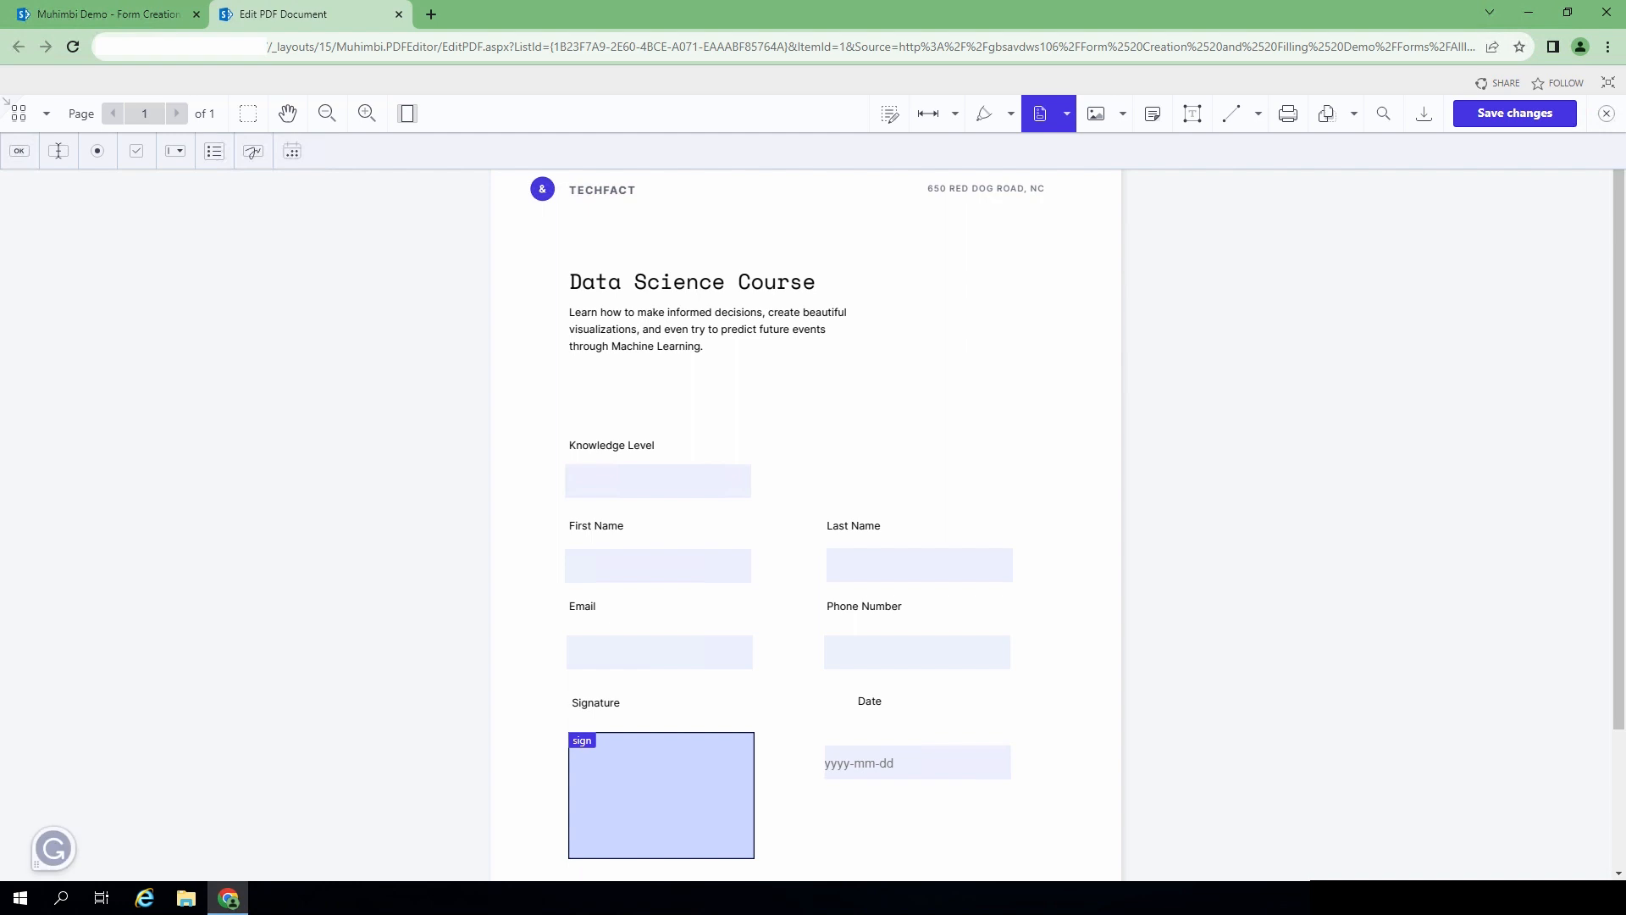
{"action": "left_click", "coordinate": [25, 161]}
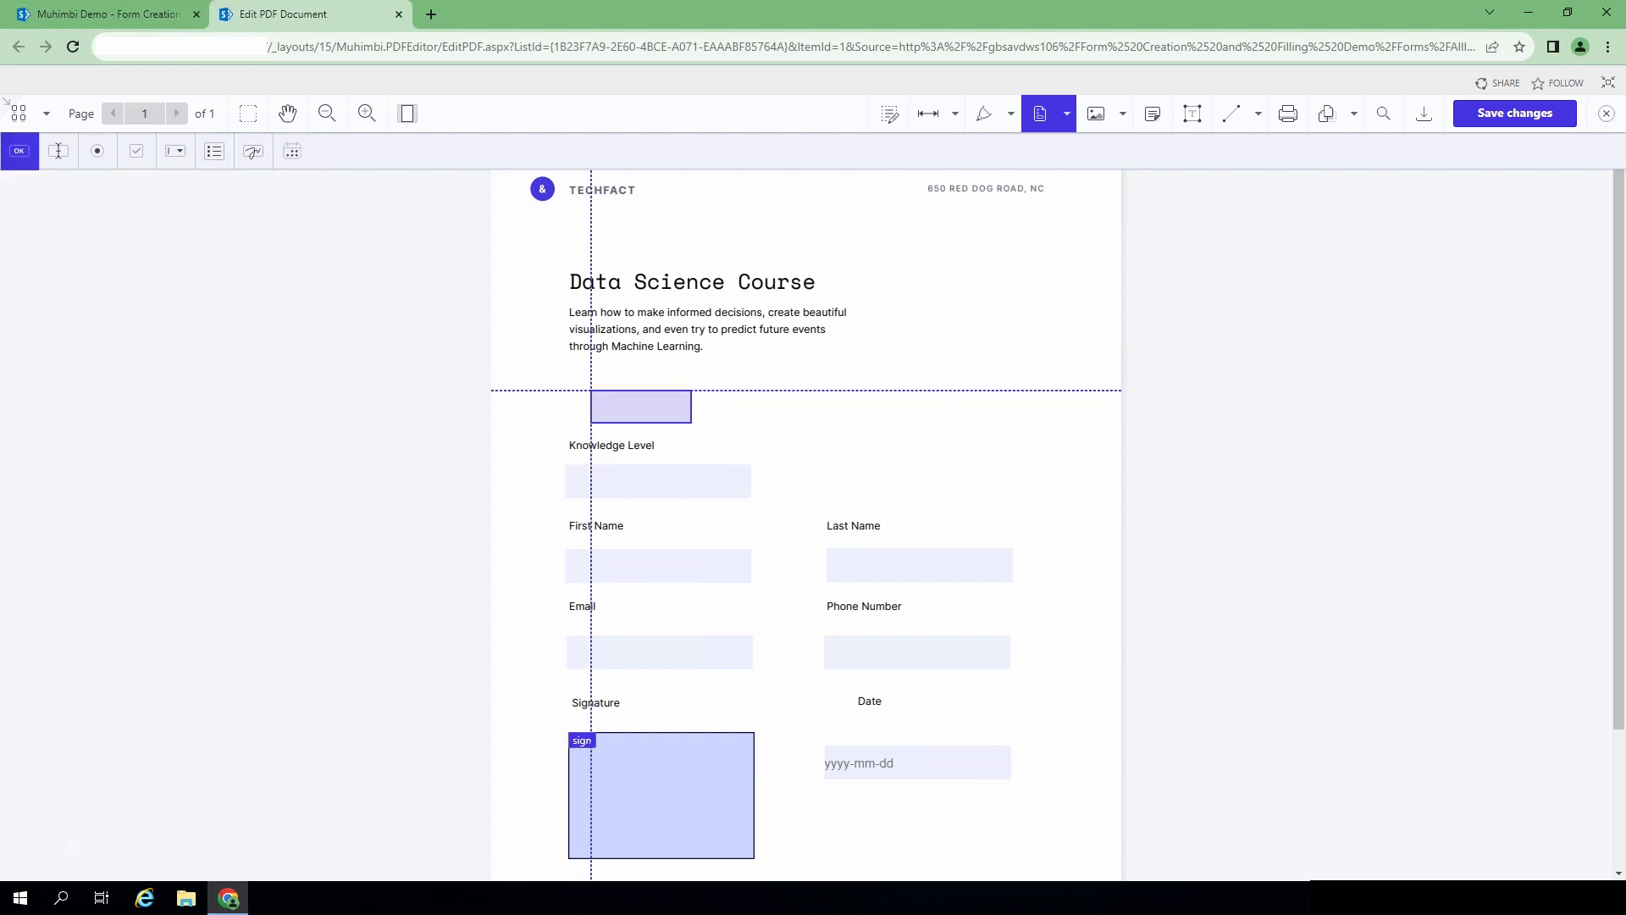
- Add a push button with the pasted submit field name and label 'Submit'
{"action": "left_click", "coordinate": [568, 374]}
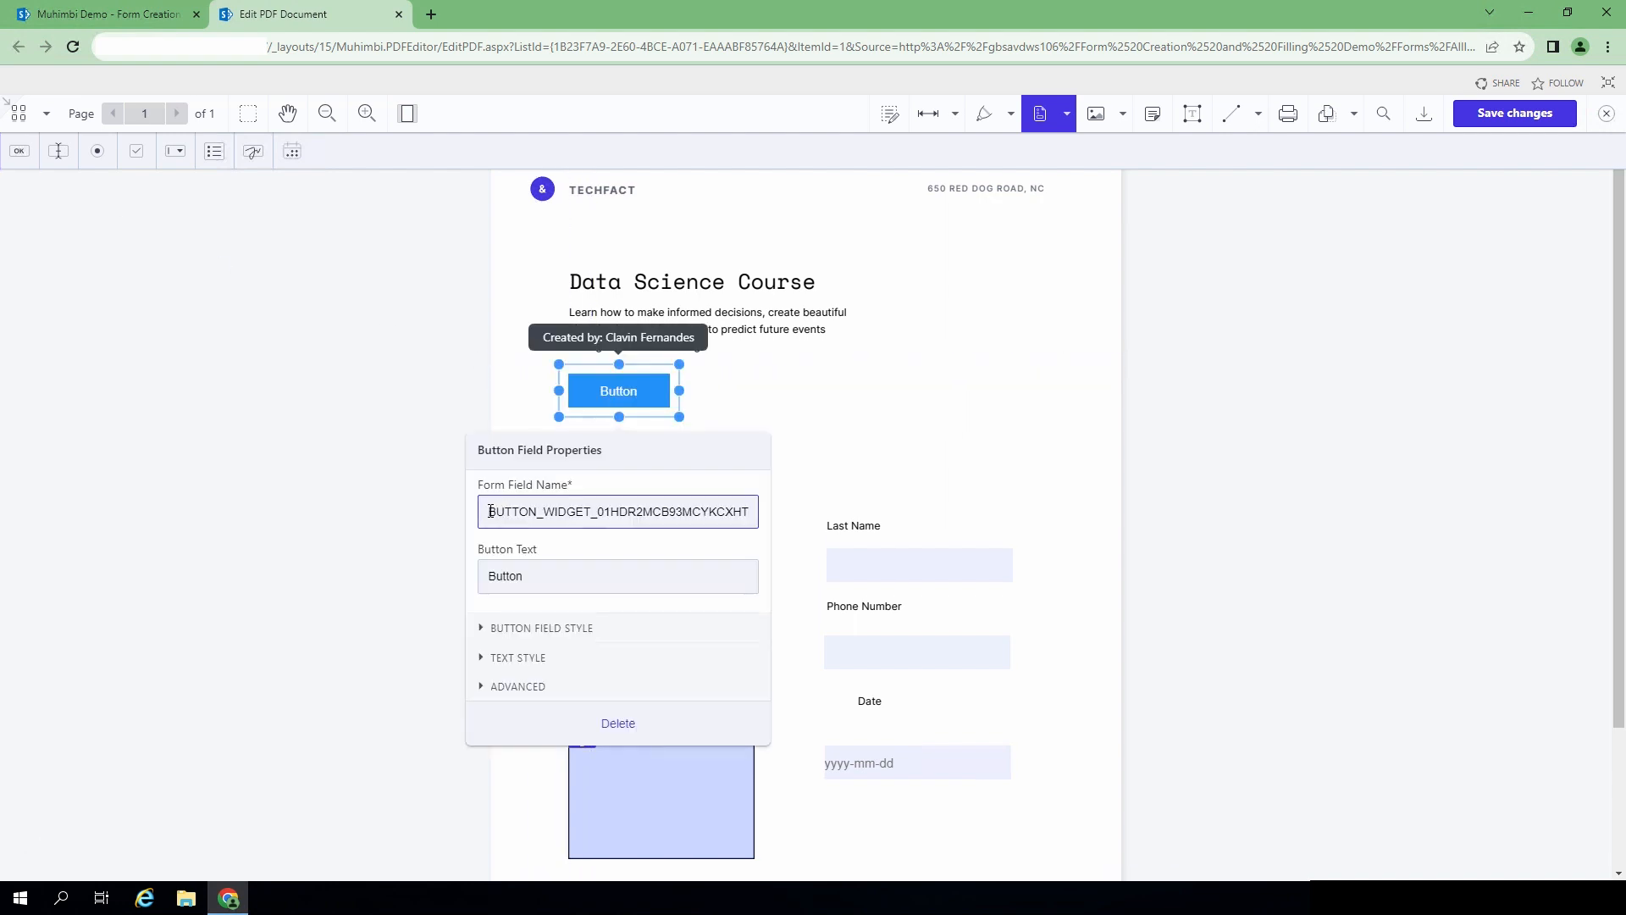
{"action": "left_click_drag", "start_coordinate": [489, 511], "coordinate": [759, 515]}
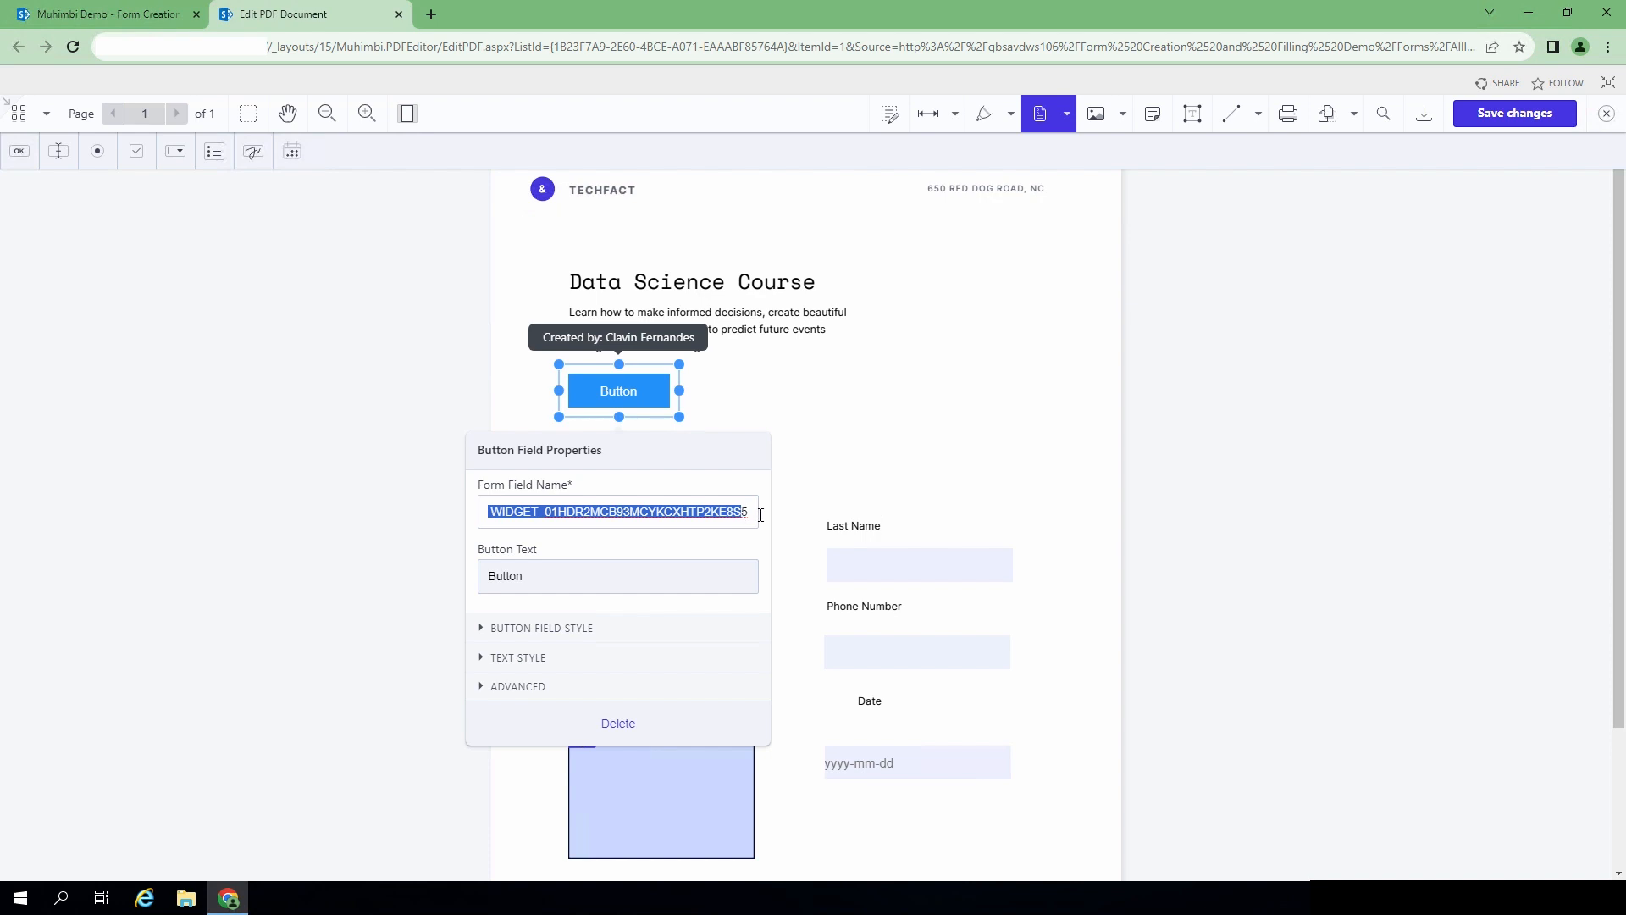
{"action": "key", "text": "BackSpace"}
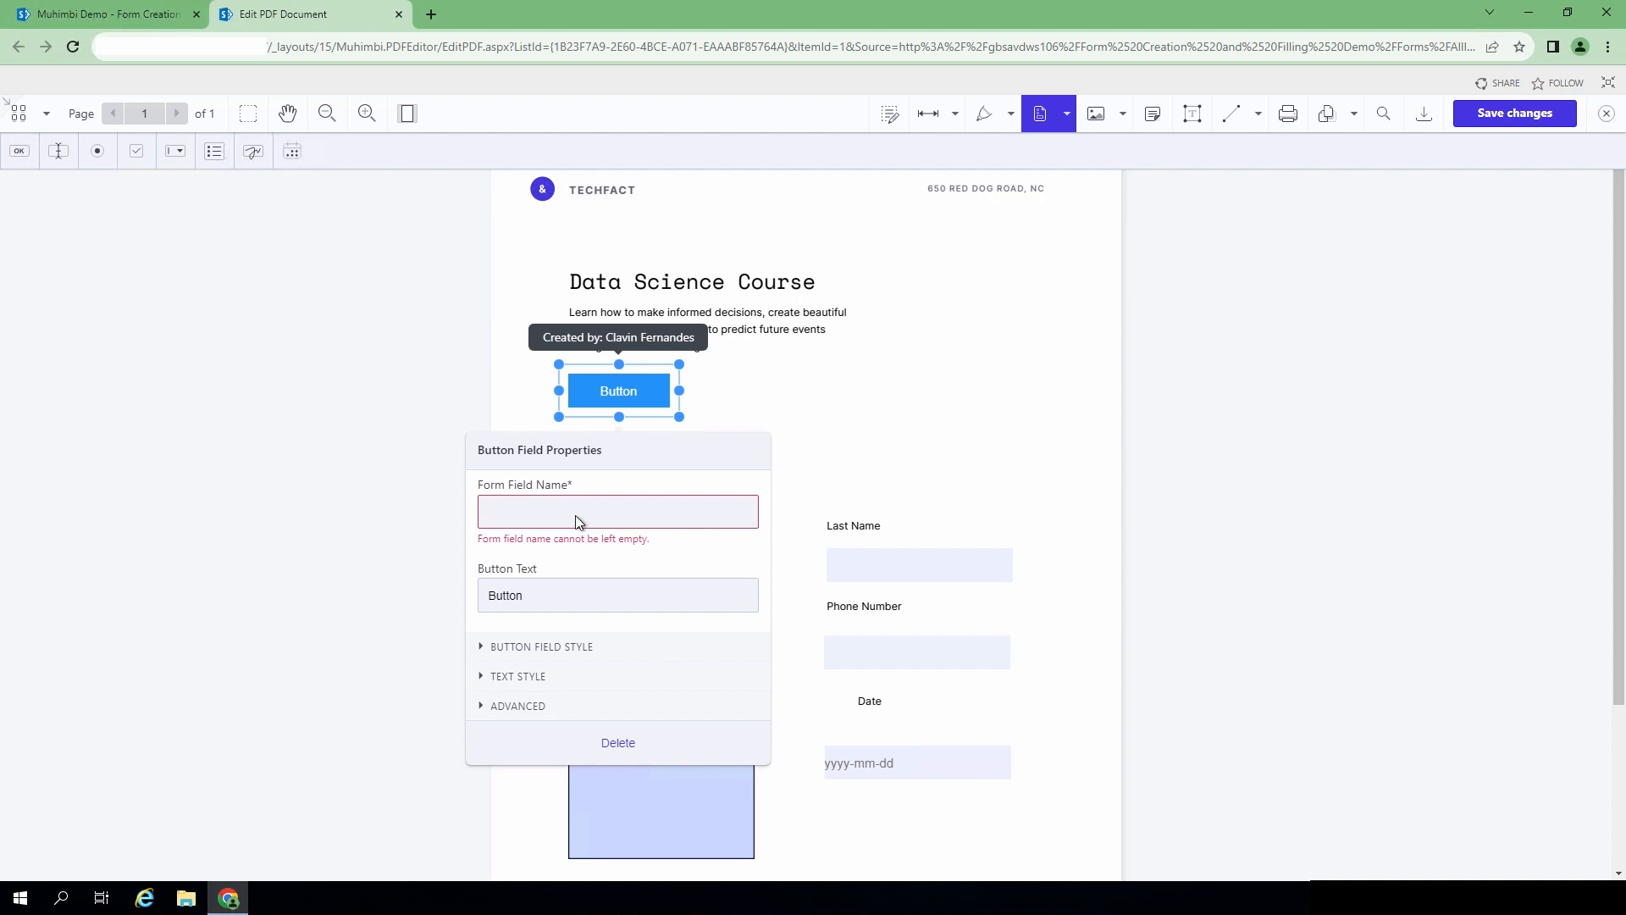
{"action": "type", "text": "_muhimbi_form_submit_button_"}
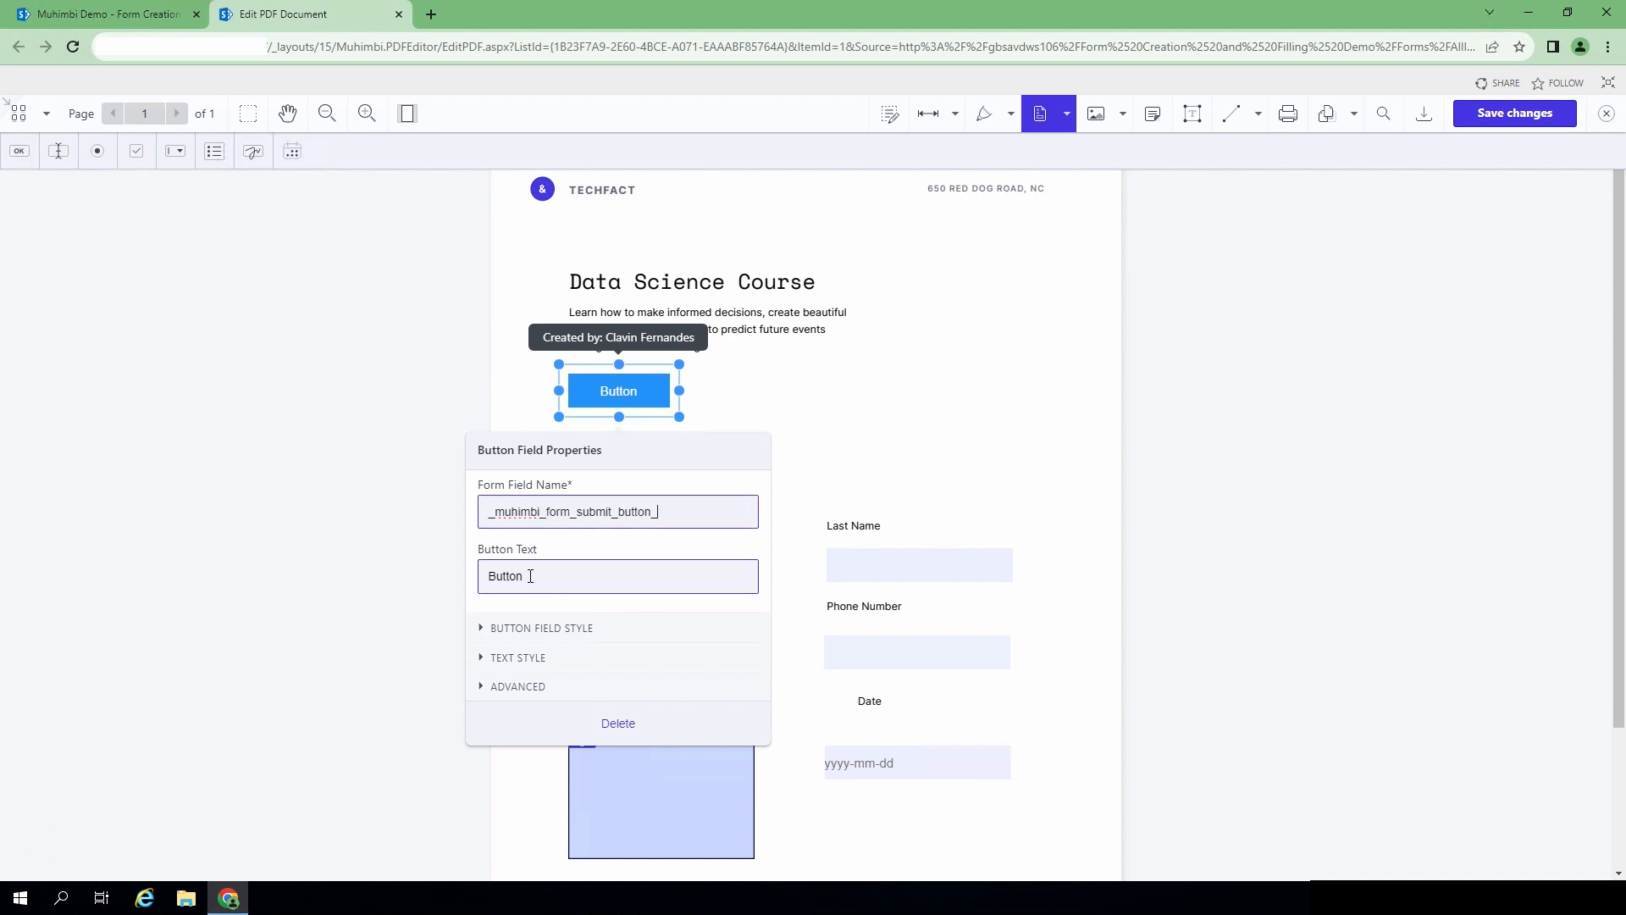
{"action": "left_click_drag", "start_coordinate": [529, 577], "coordinate": [479, 575]}
{"action": "type", "text": "Submit"}
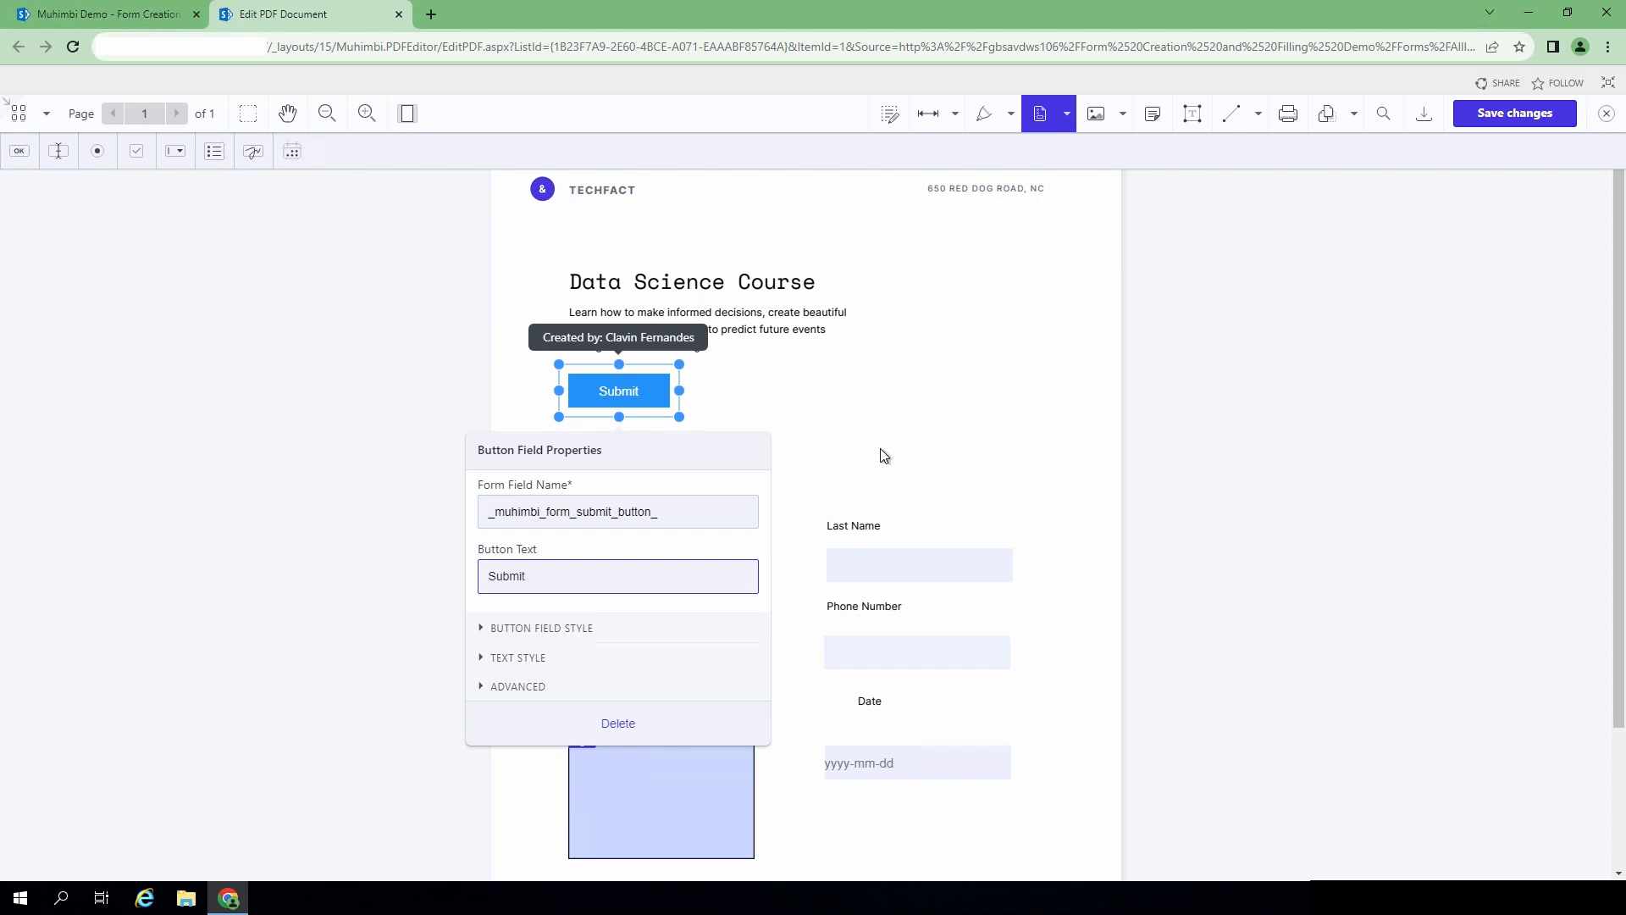
- Save the form changes to the PDF and close the editor
{"action": "left_click", "coordinate": [883, 454]}
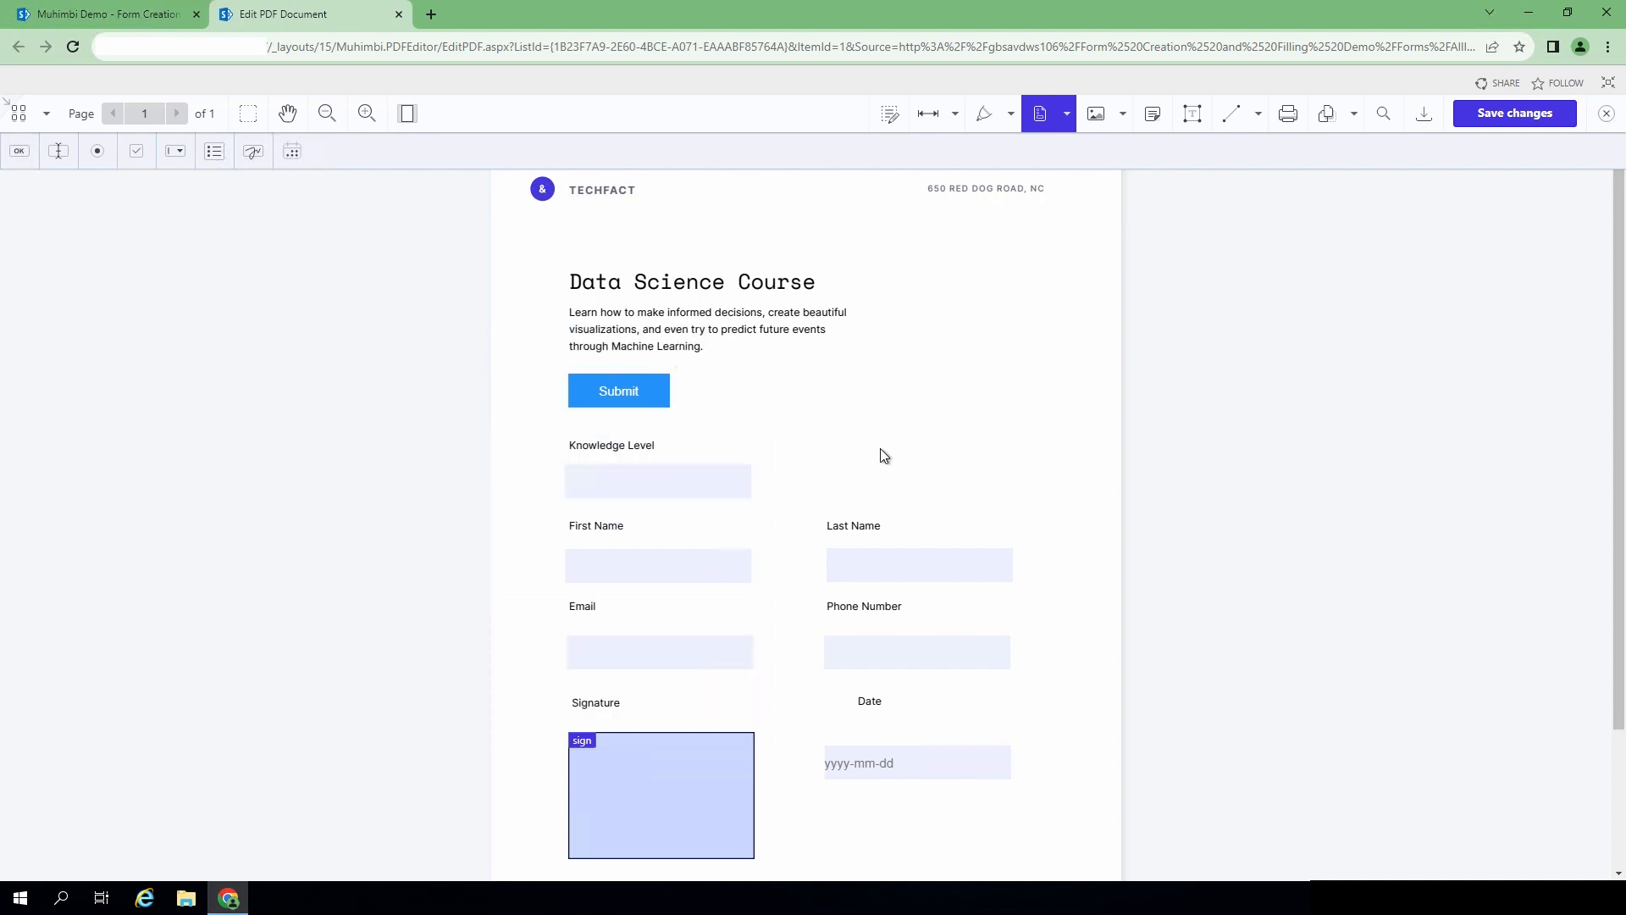
{"action": "left_click", "coordinate": [1543, 121]}
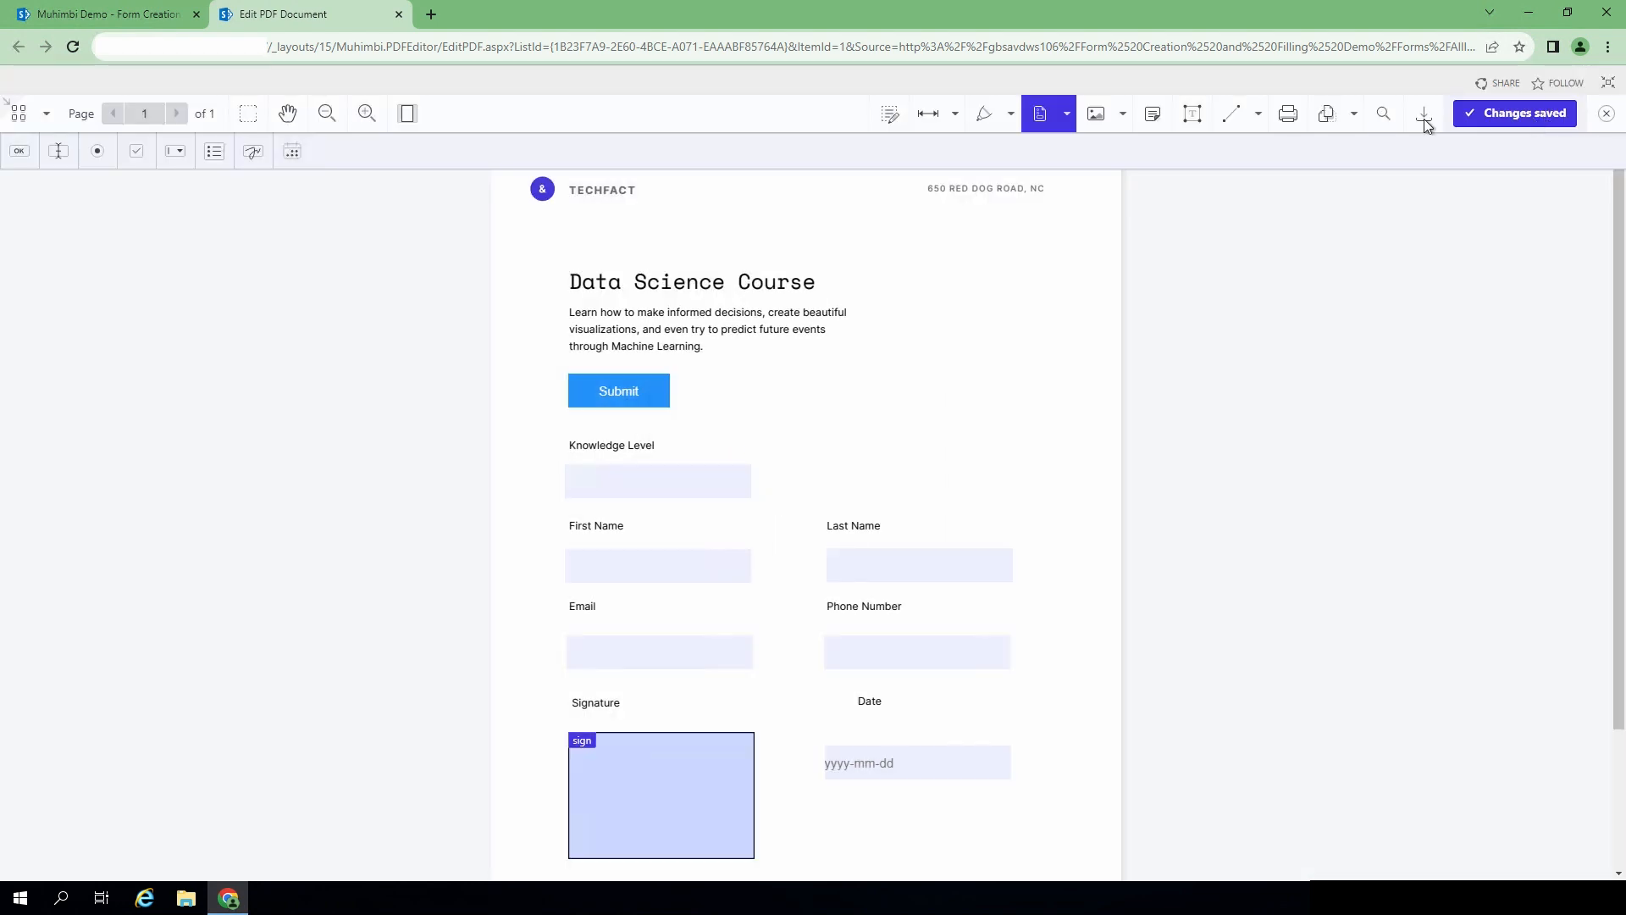
{"action": "left_click", "coordinate": [1605, 115]}
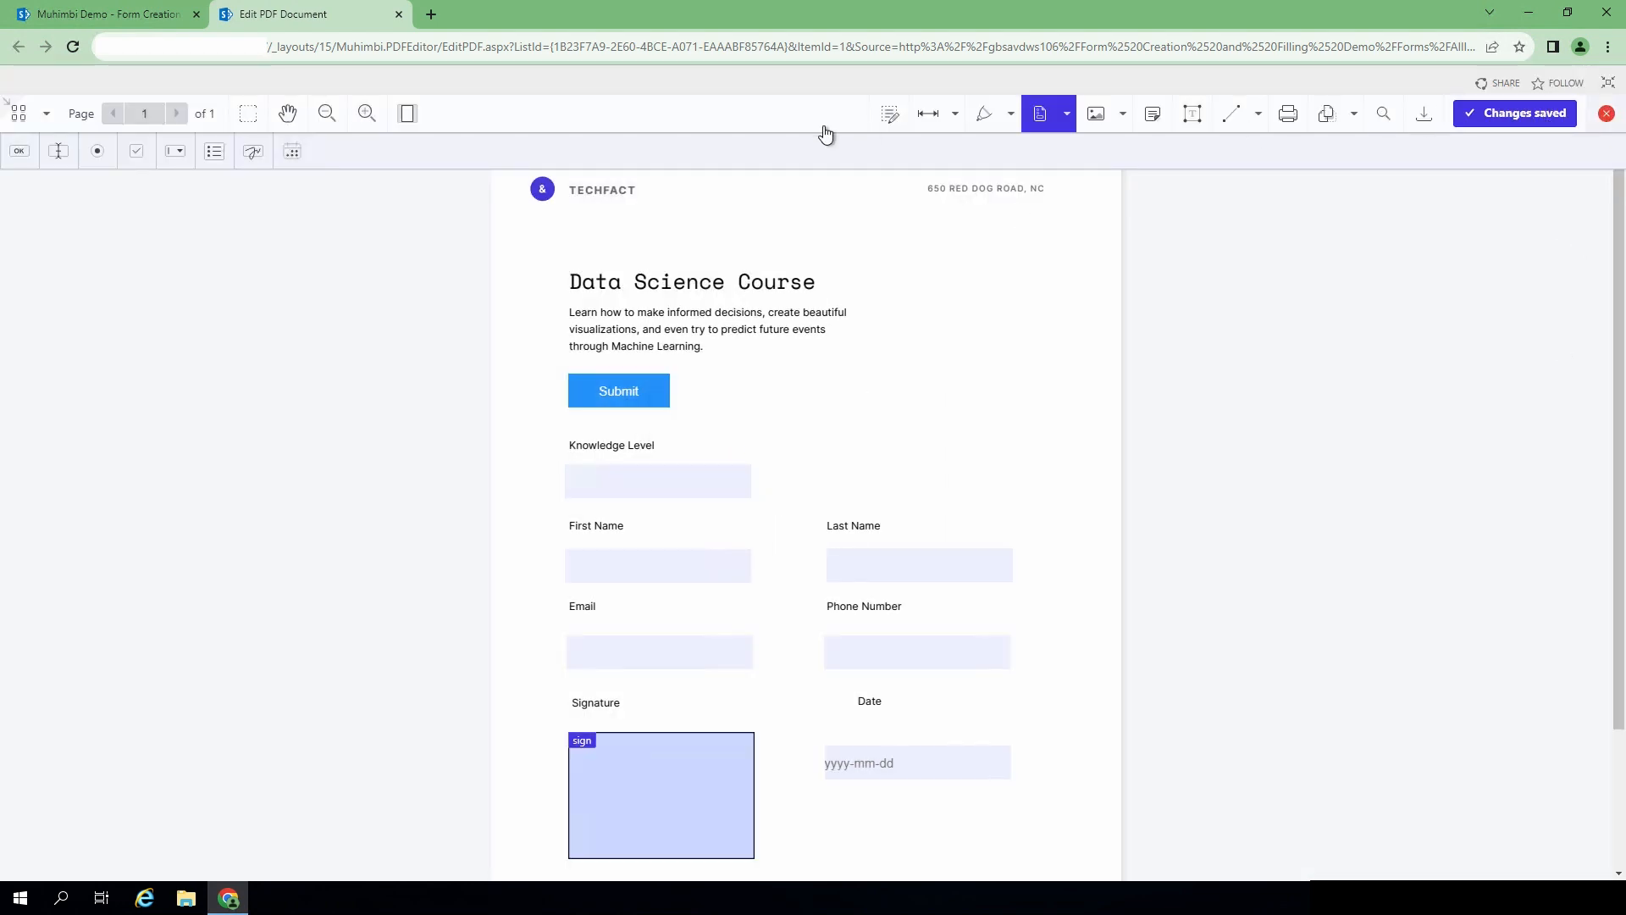
- Reopen DataScienceCourse.pdf via Edit PDF, closing and reopening the editor once
{"action": "left_click", "coordinate": [219, 354]}
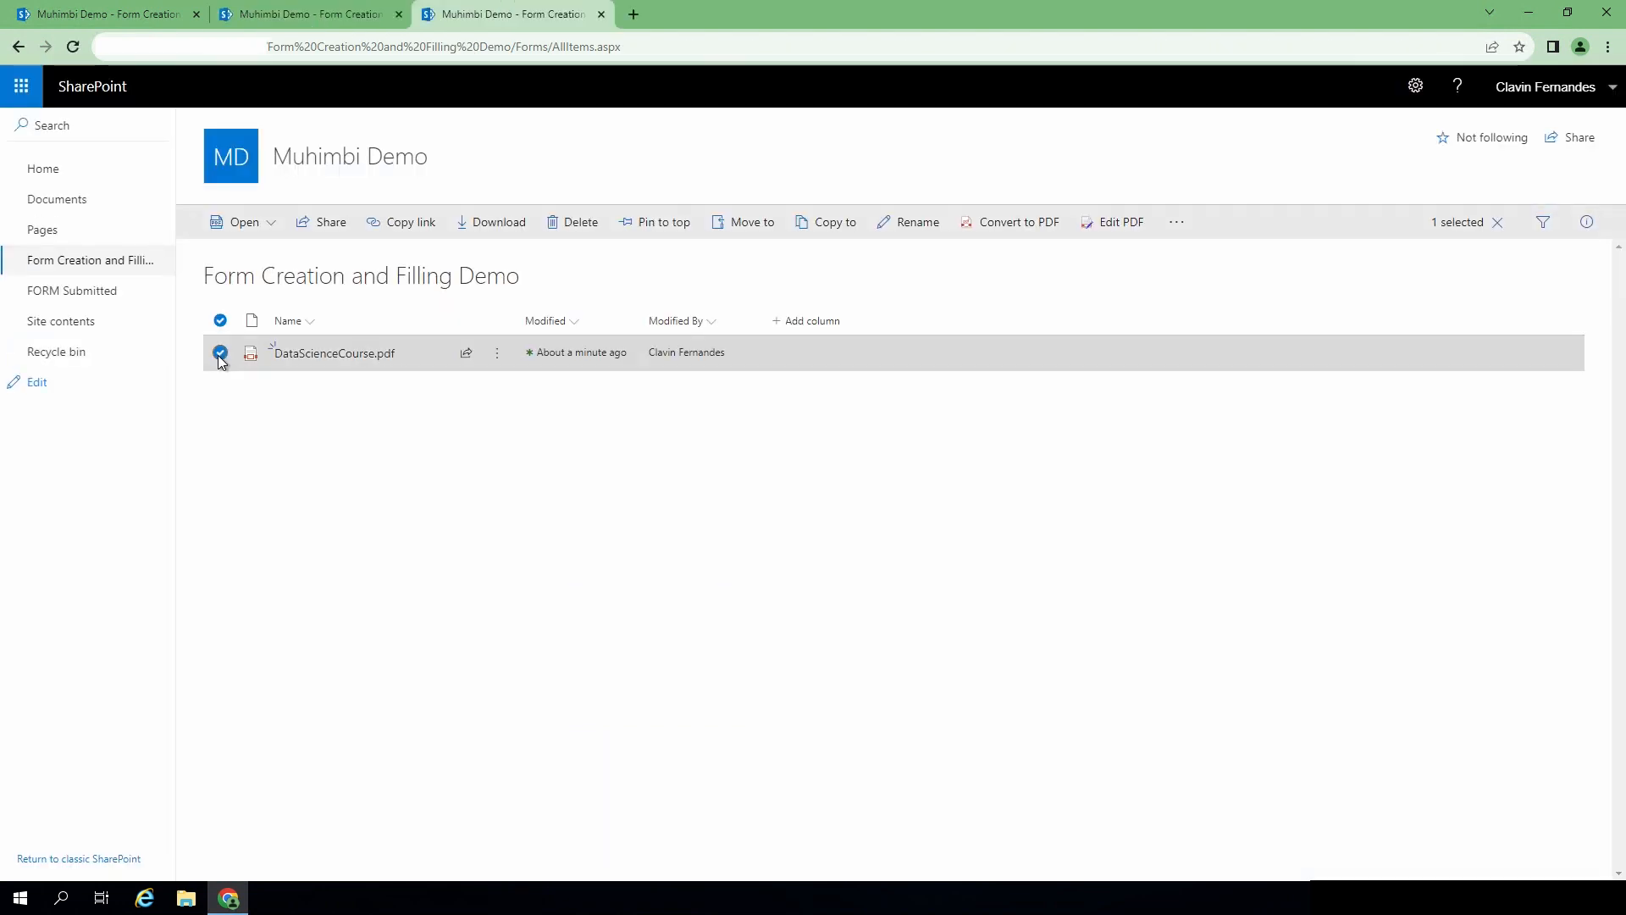
{"action": "left_click", "coordinate": [497, 357]}
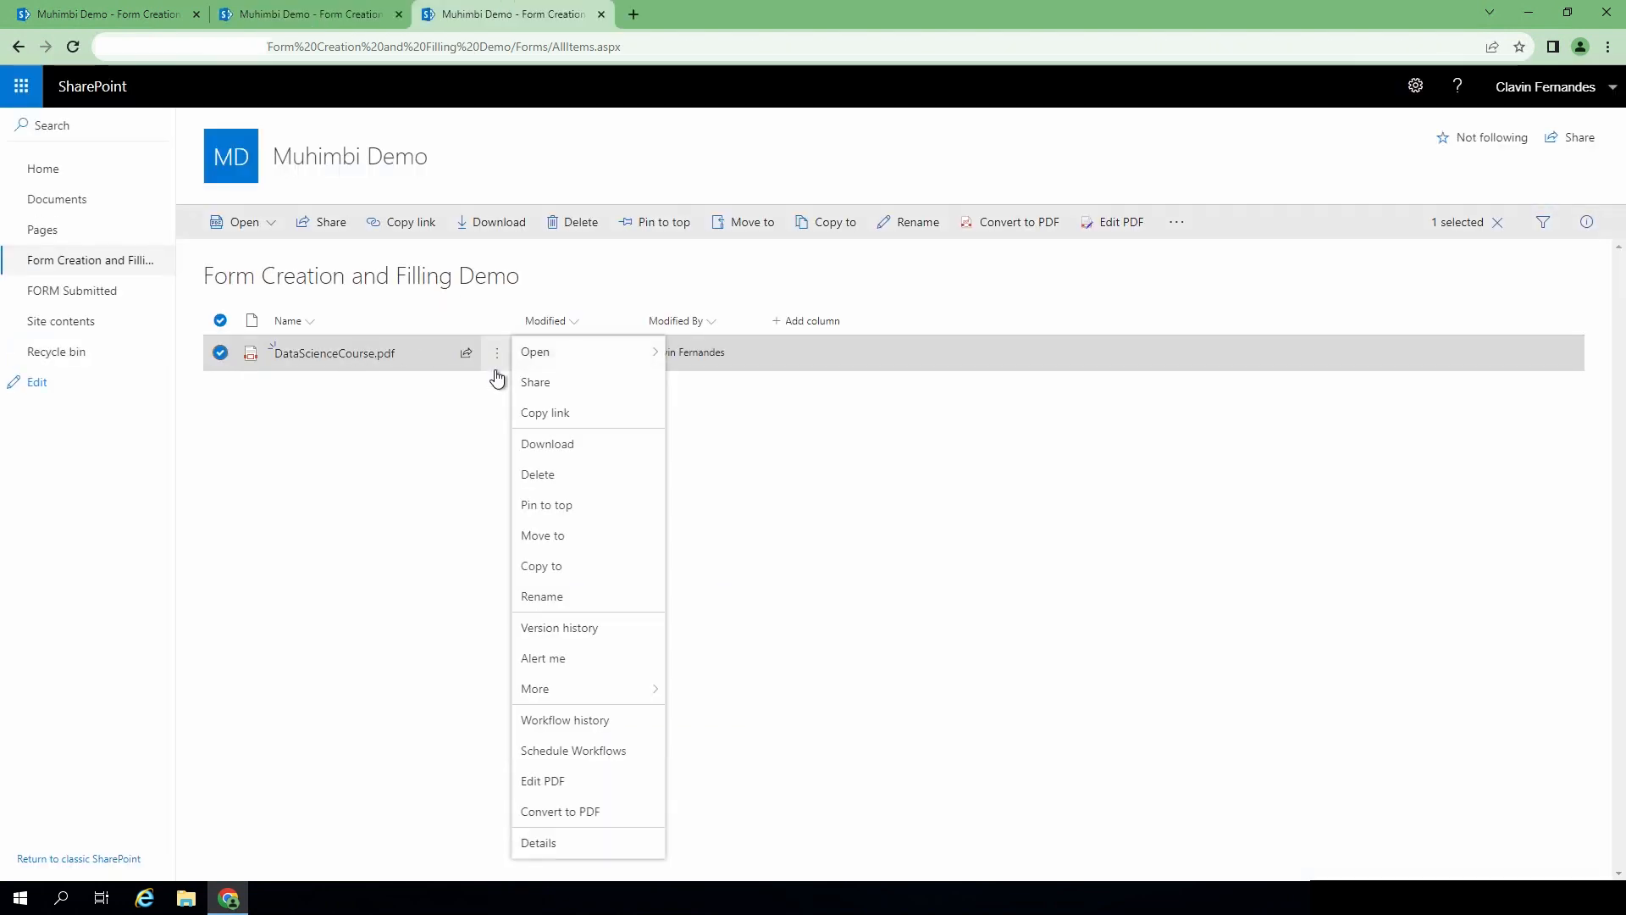
{"action": "left_click", "coordinate": [568, 782]}
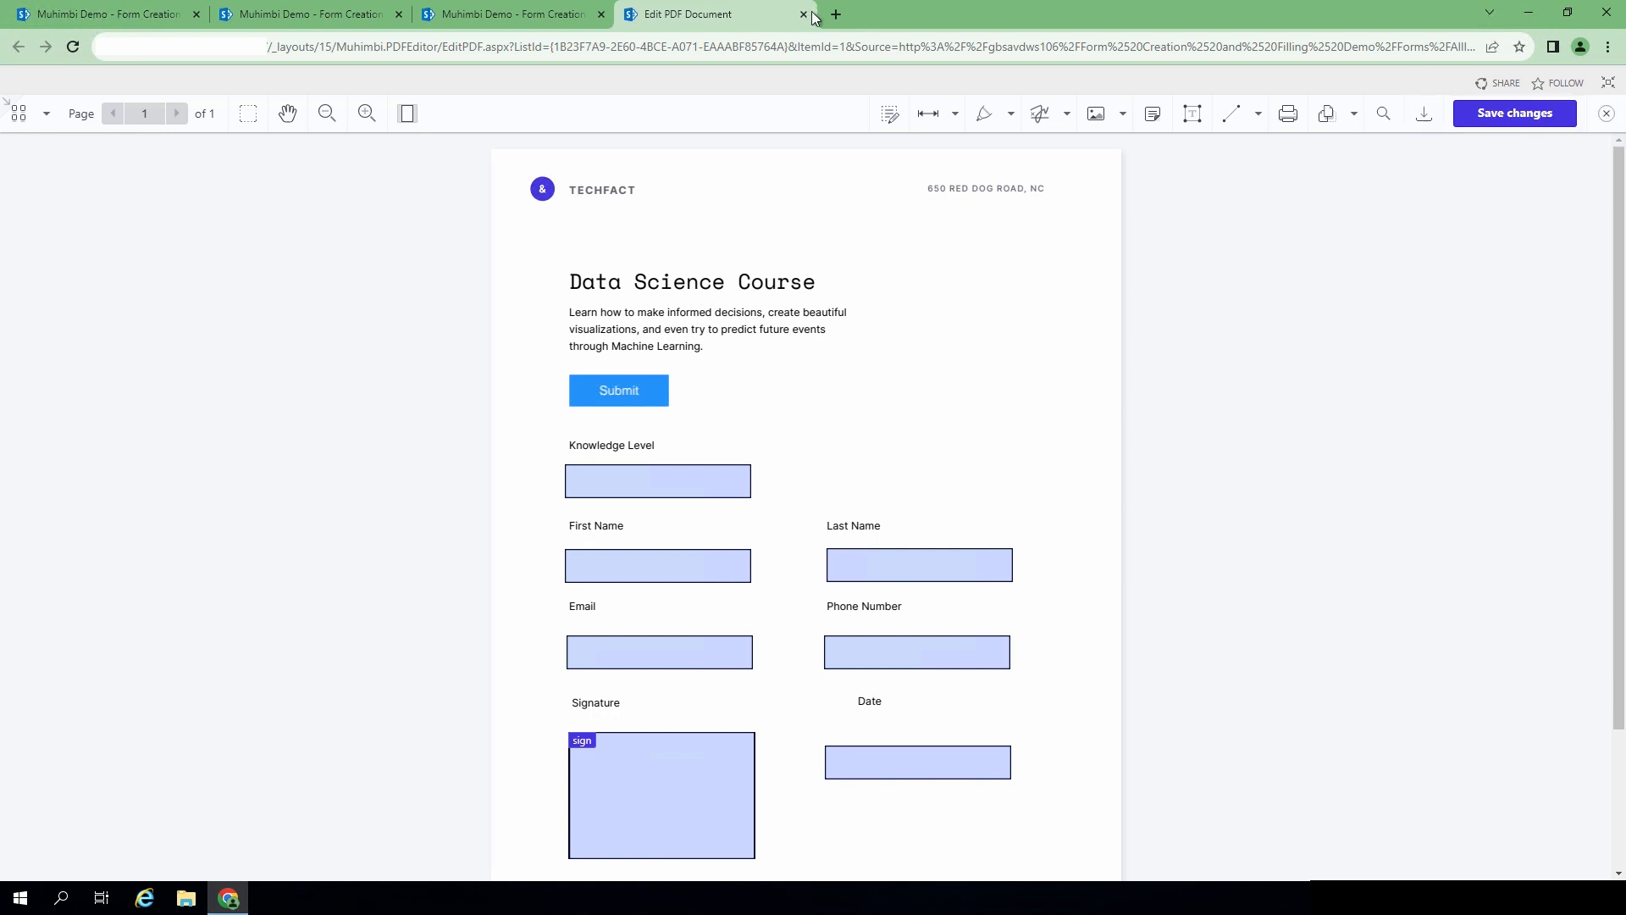
{"action": "left_click", "coordinate": [1606, 113]}
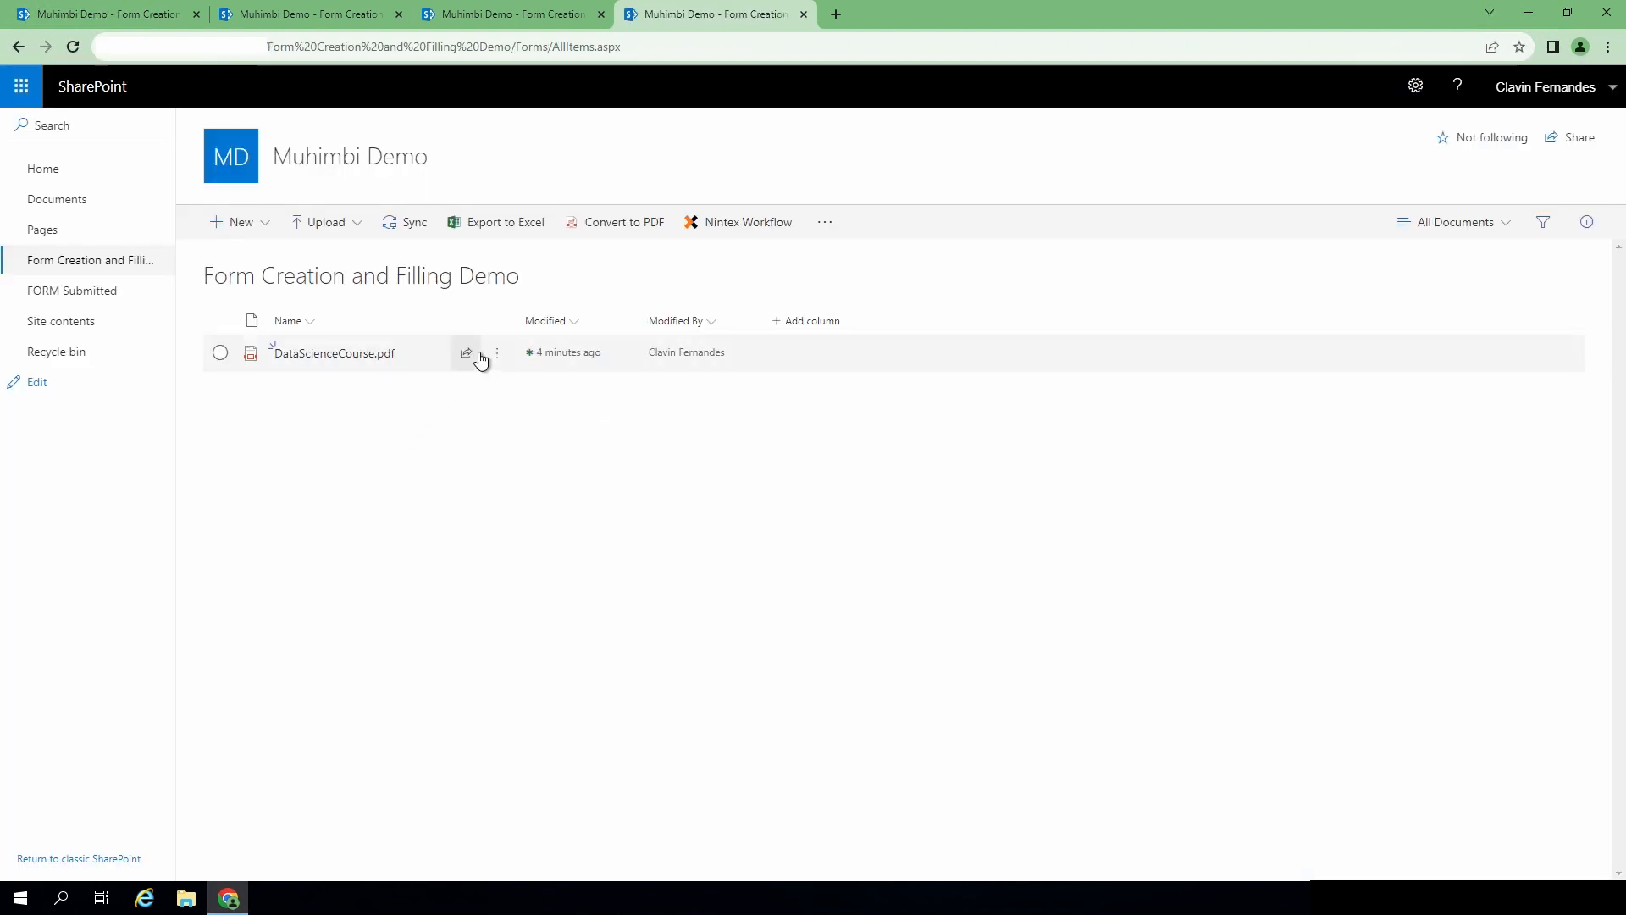
{"action": "left_click", "coordinate": [504, 362]}
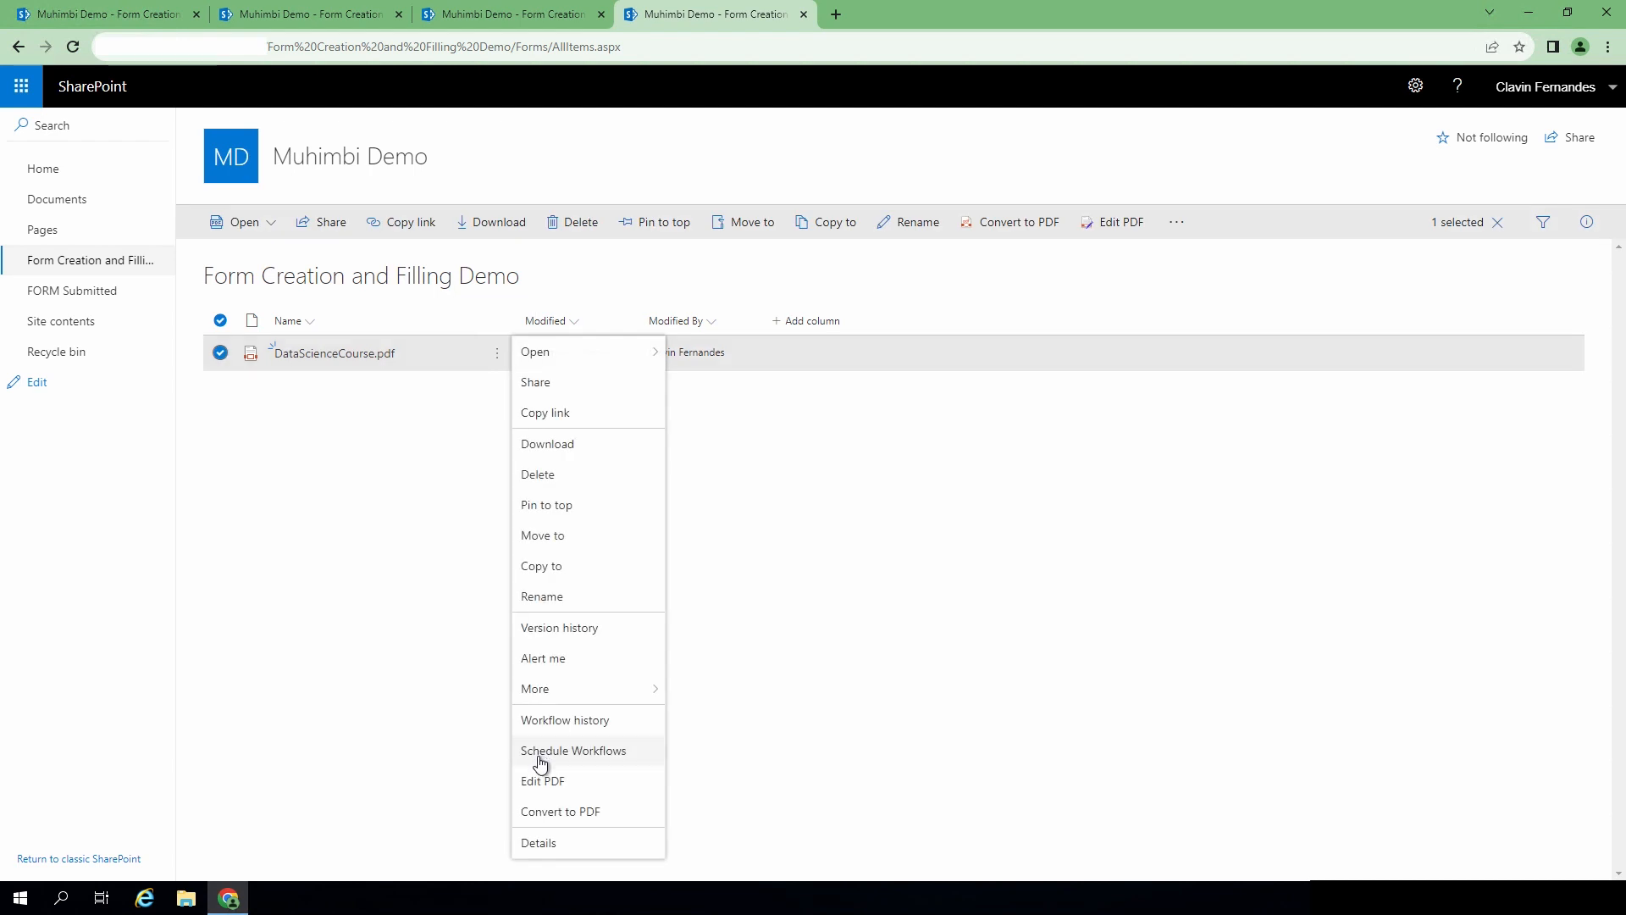
{"action": "left_click", "coordinate": [542, 777]}
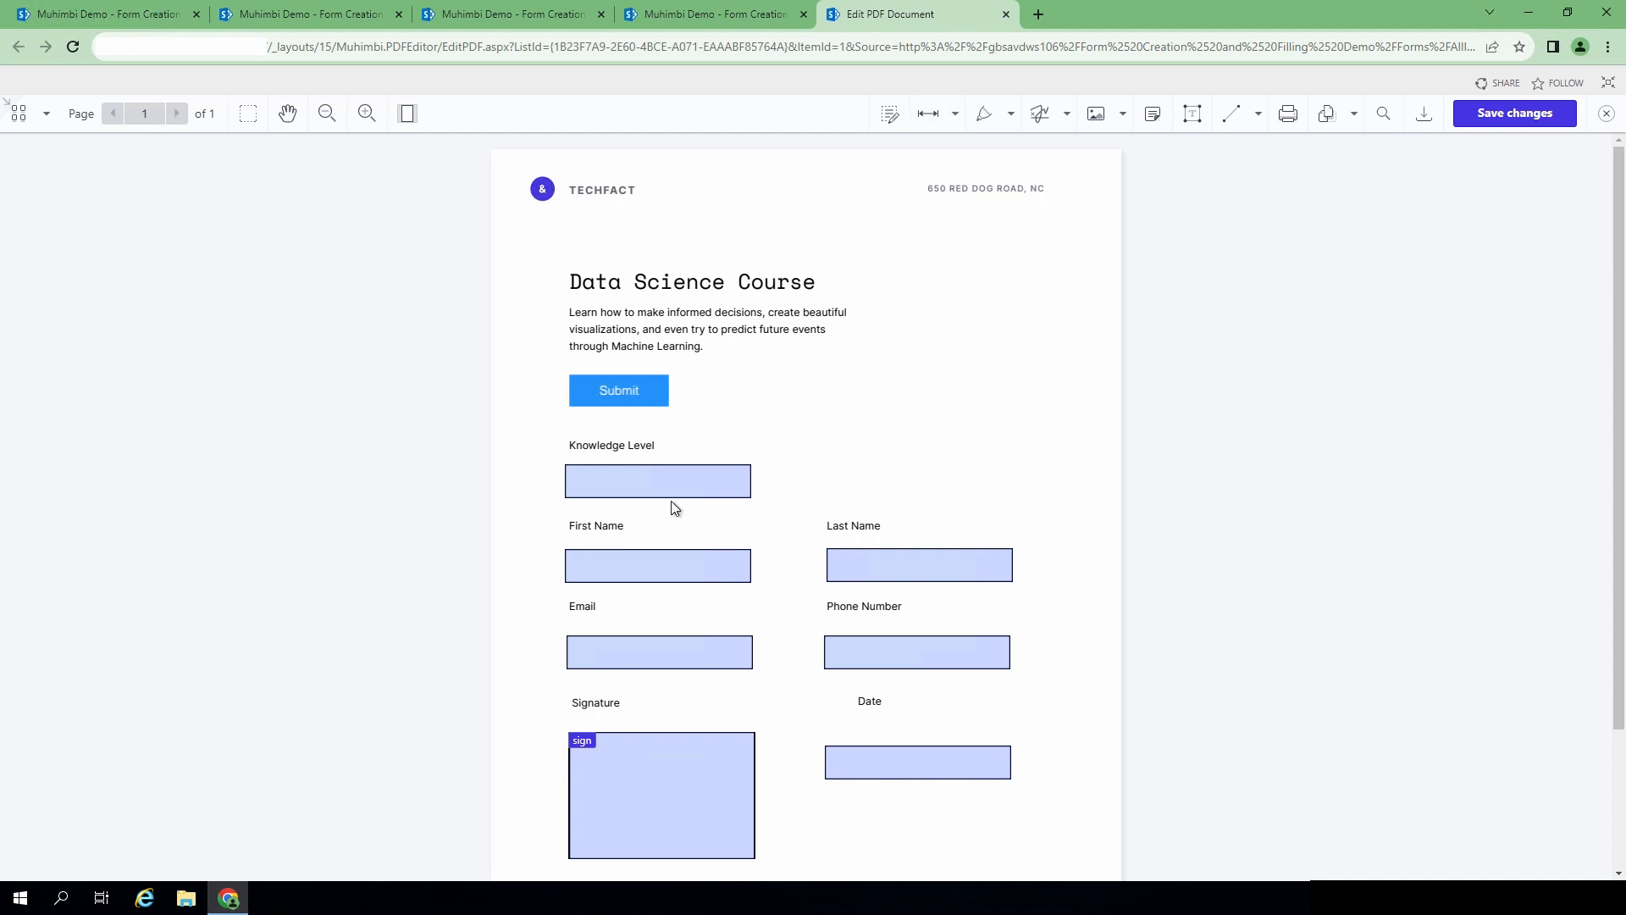
- Check the Knowledge Level field's Text Field Properties in Form Creator, then close the editor tab
{"action": "left_click", "coordinate": [657, 483]}
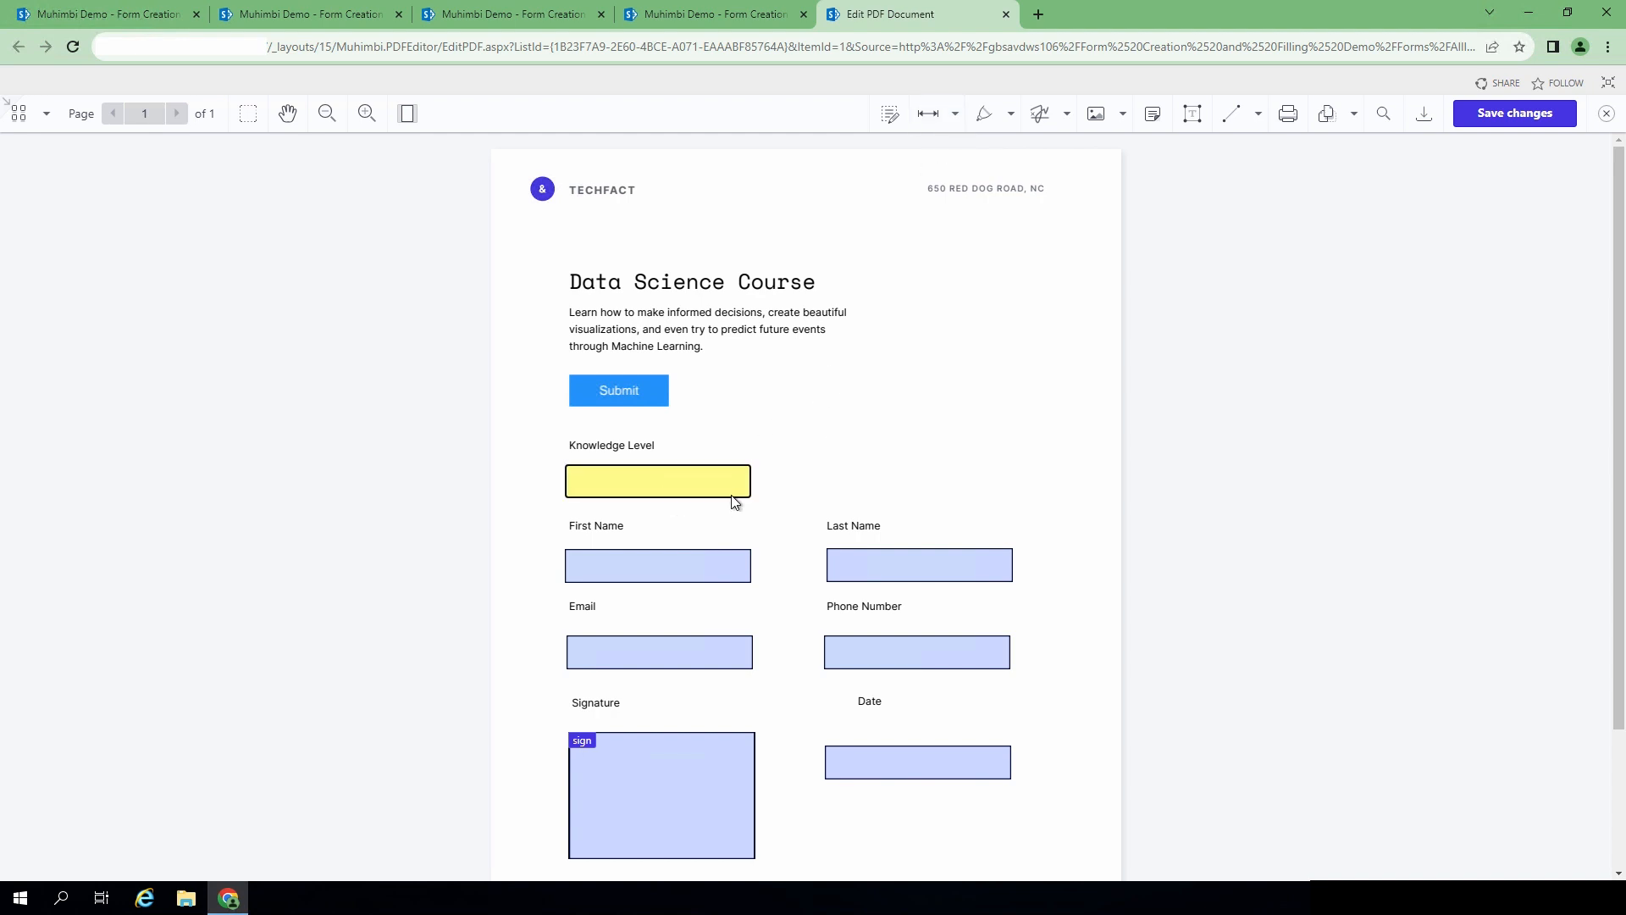
{"action": "left_click", "coordinate": [1066, 116]}
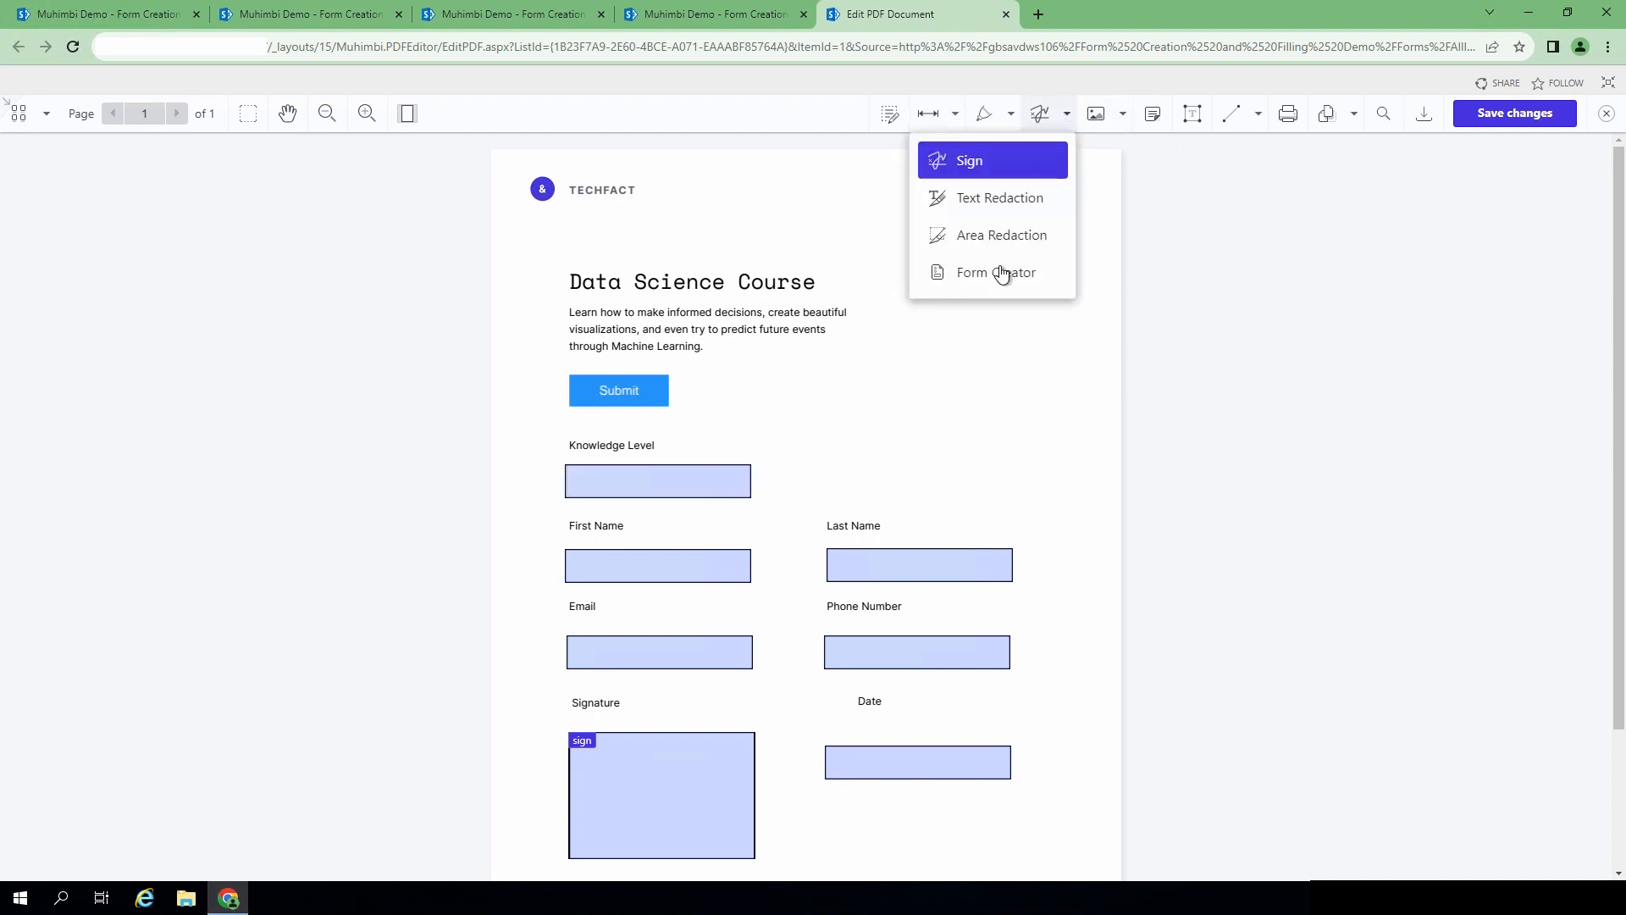
{"action": "left_click", "coordinate": [1002, 273]}
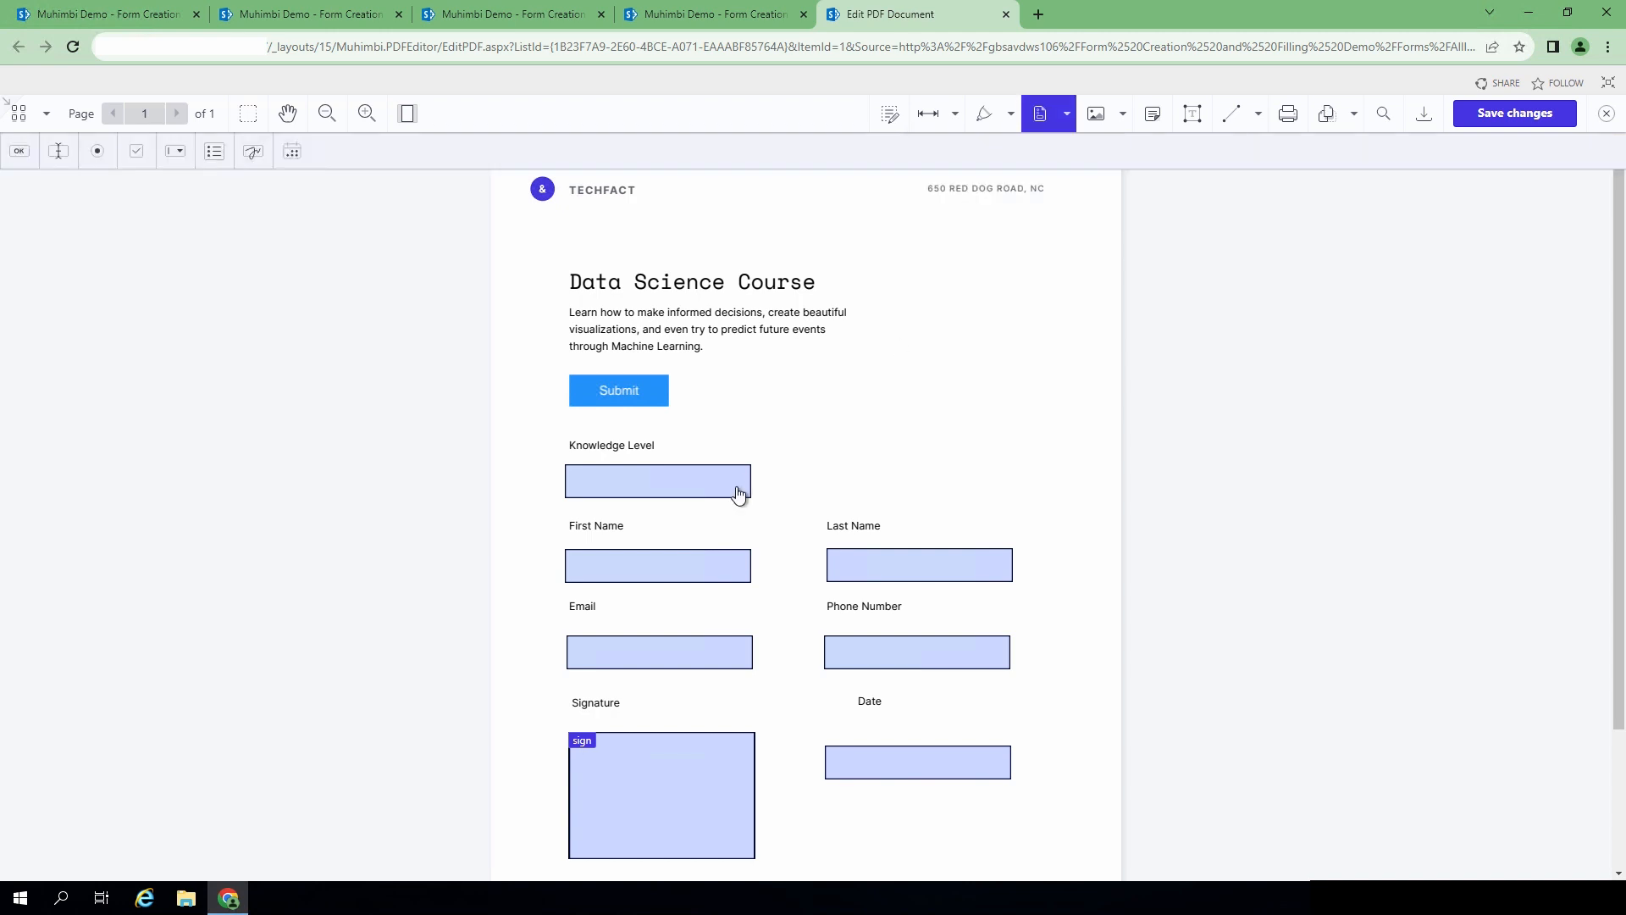
{"action": "left_click", "coordinate": [730, 491]}
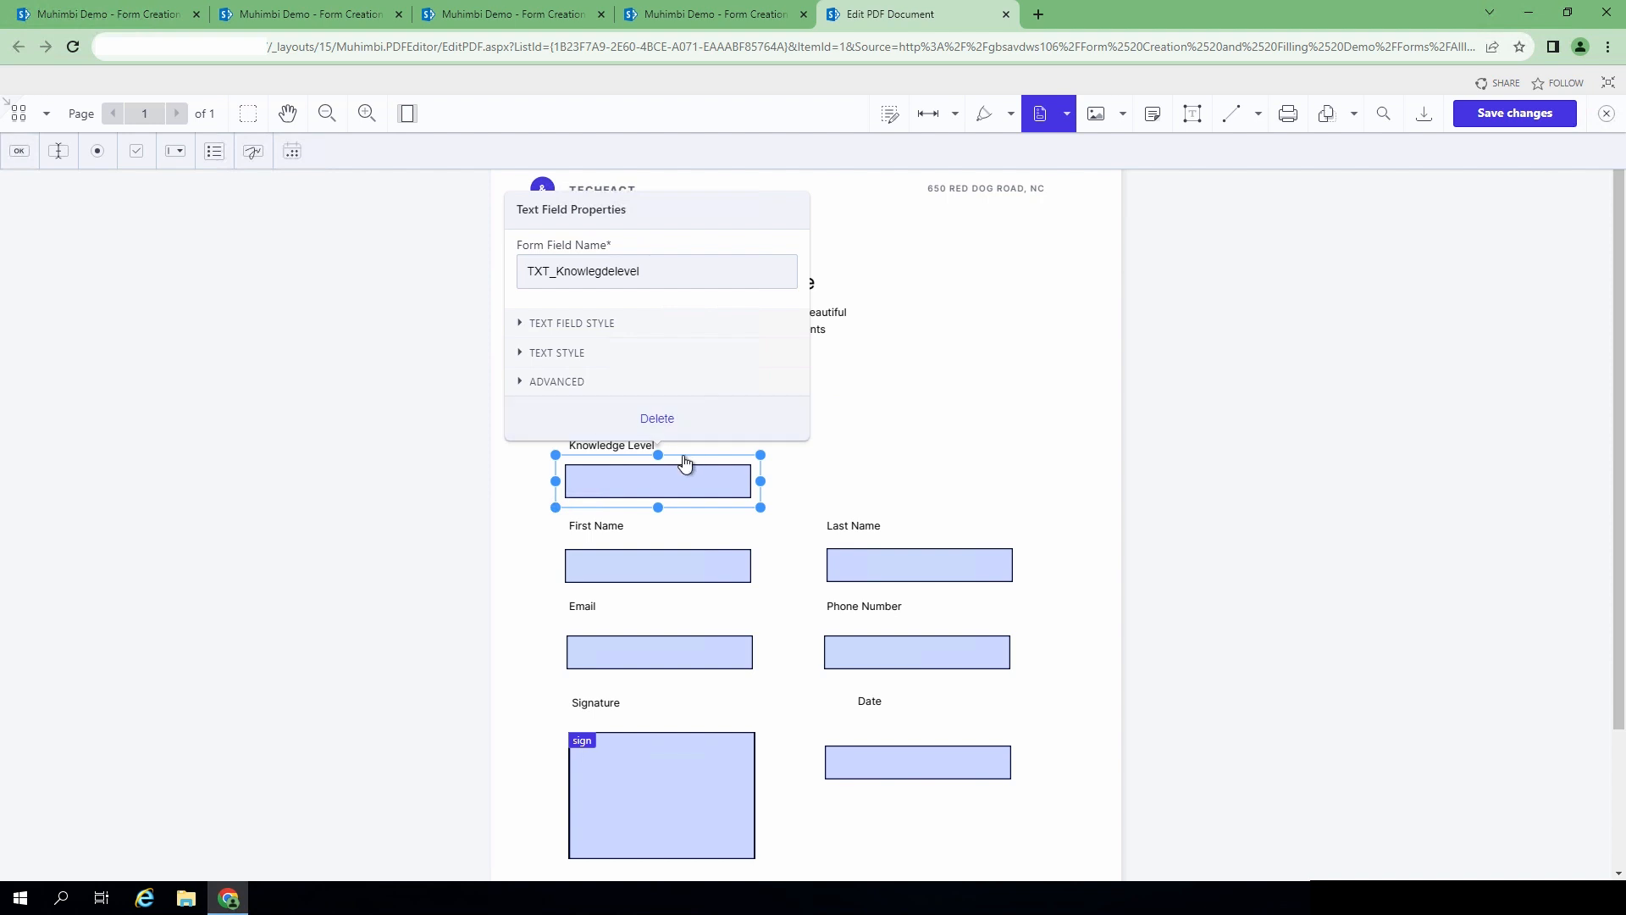
{"action": "left_click", "coordinate": [1082, 371]}
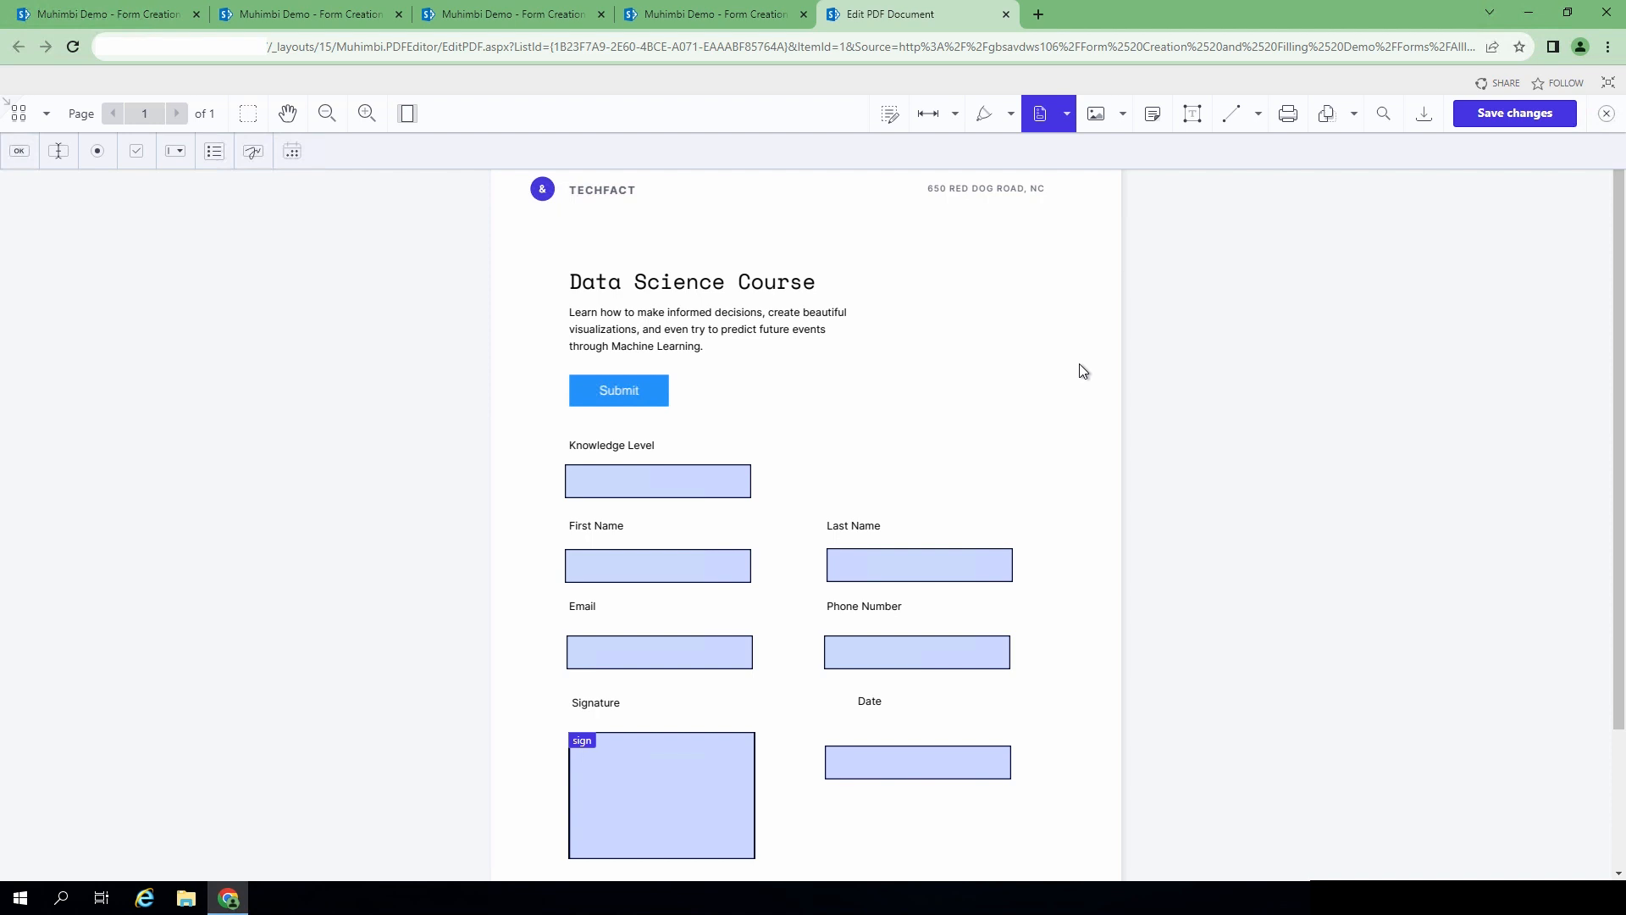
{"action": "left_click", "coordinate": [1007, 16]}
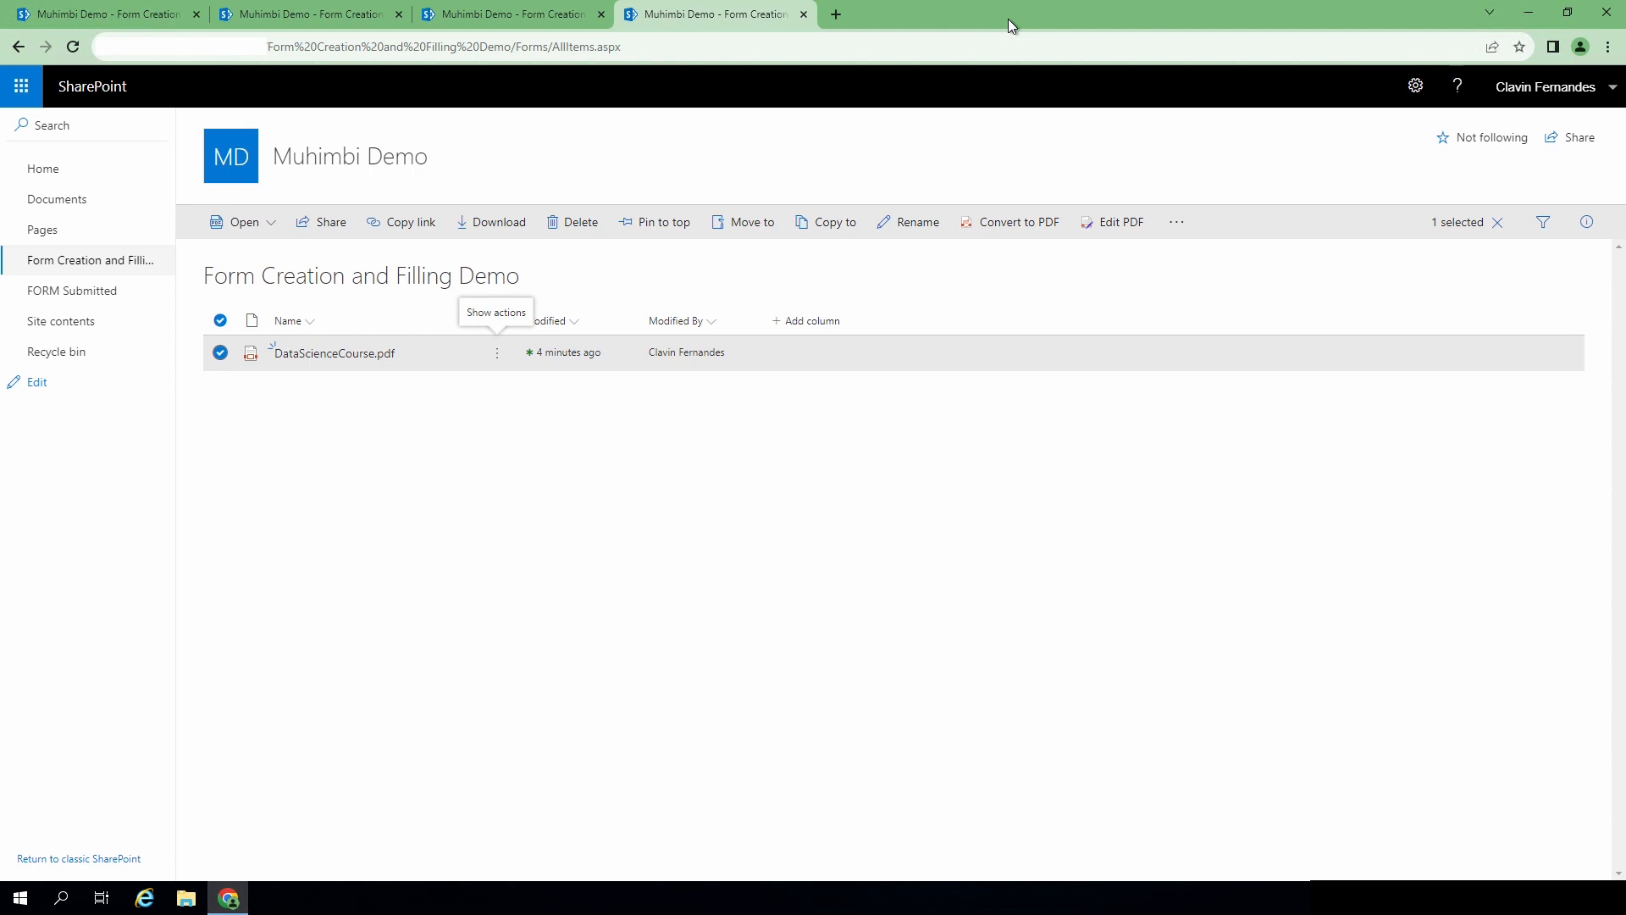
- Open the + Add column type list in the library's header row
{"action": "left_click", "coordinate": [777, 325]}
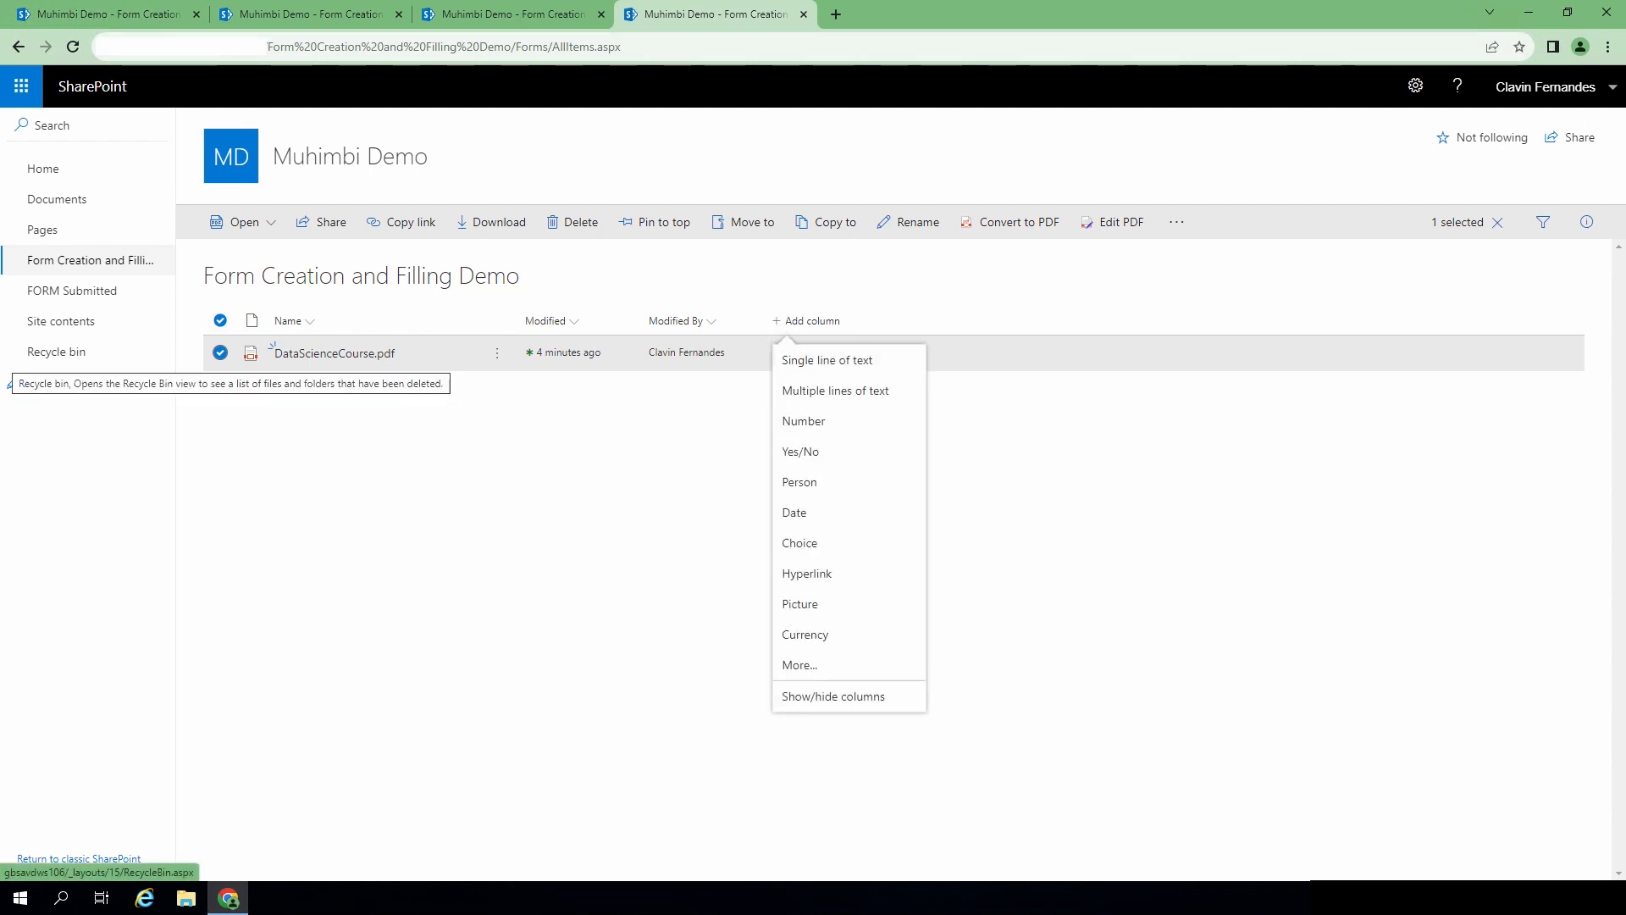
- Create a Person column named Muhimbi Form Owners
{"action": "left_click", "coordinate": [825, 484]}
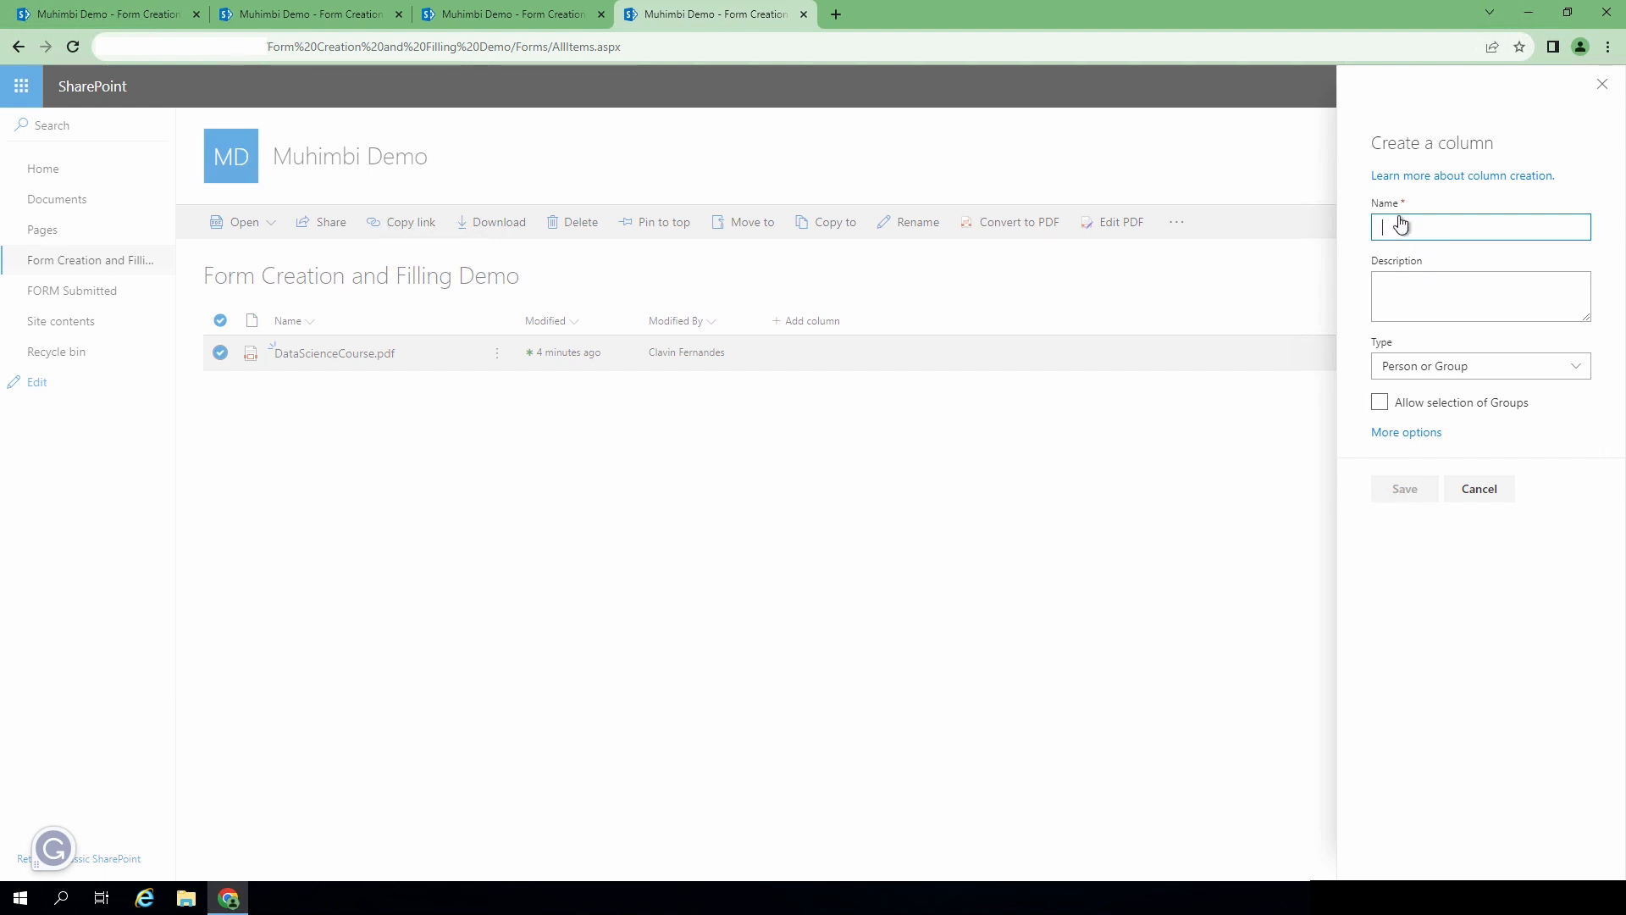
{"action": "type", "text": "Muhimbi Form Owners"}
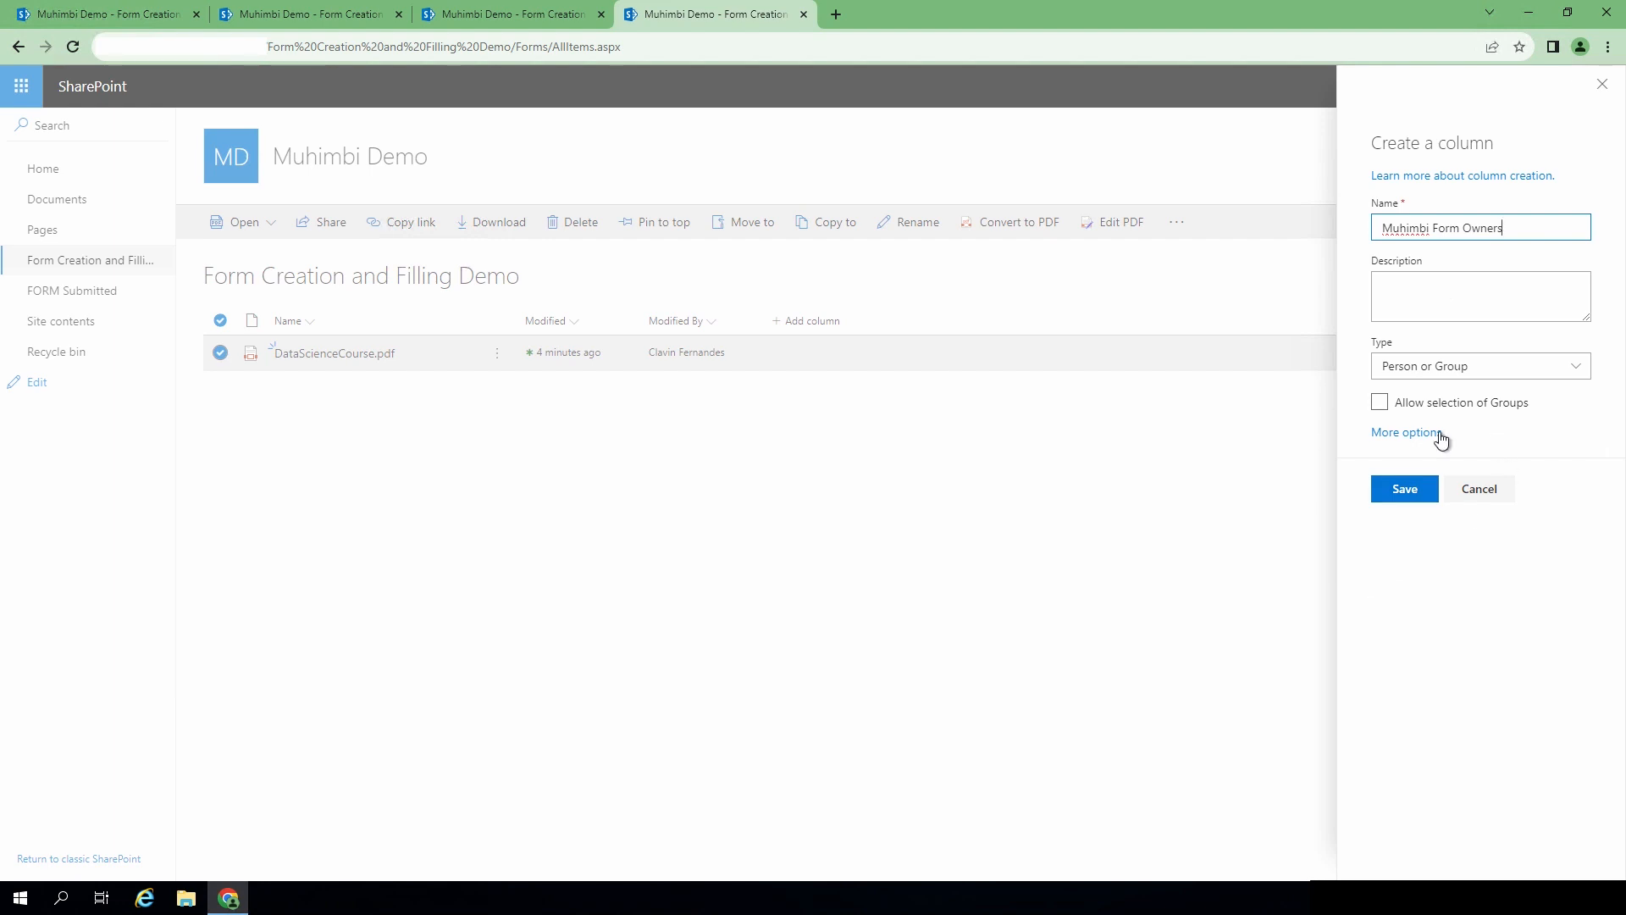
{"action": "left_click", "coordinate": [1389, 495]}
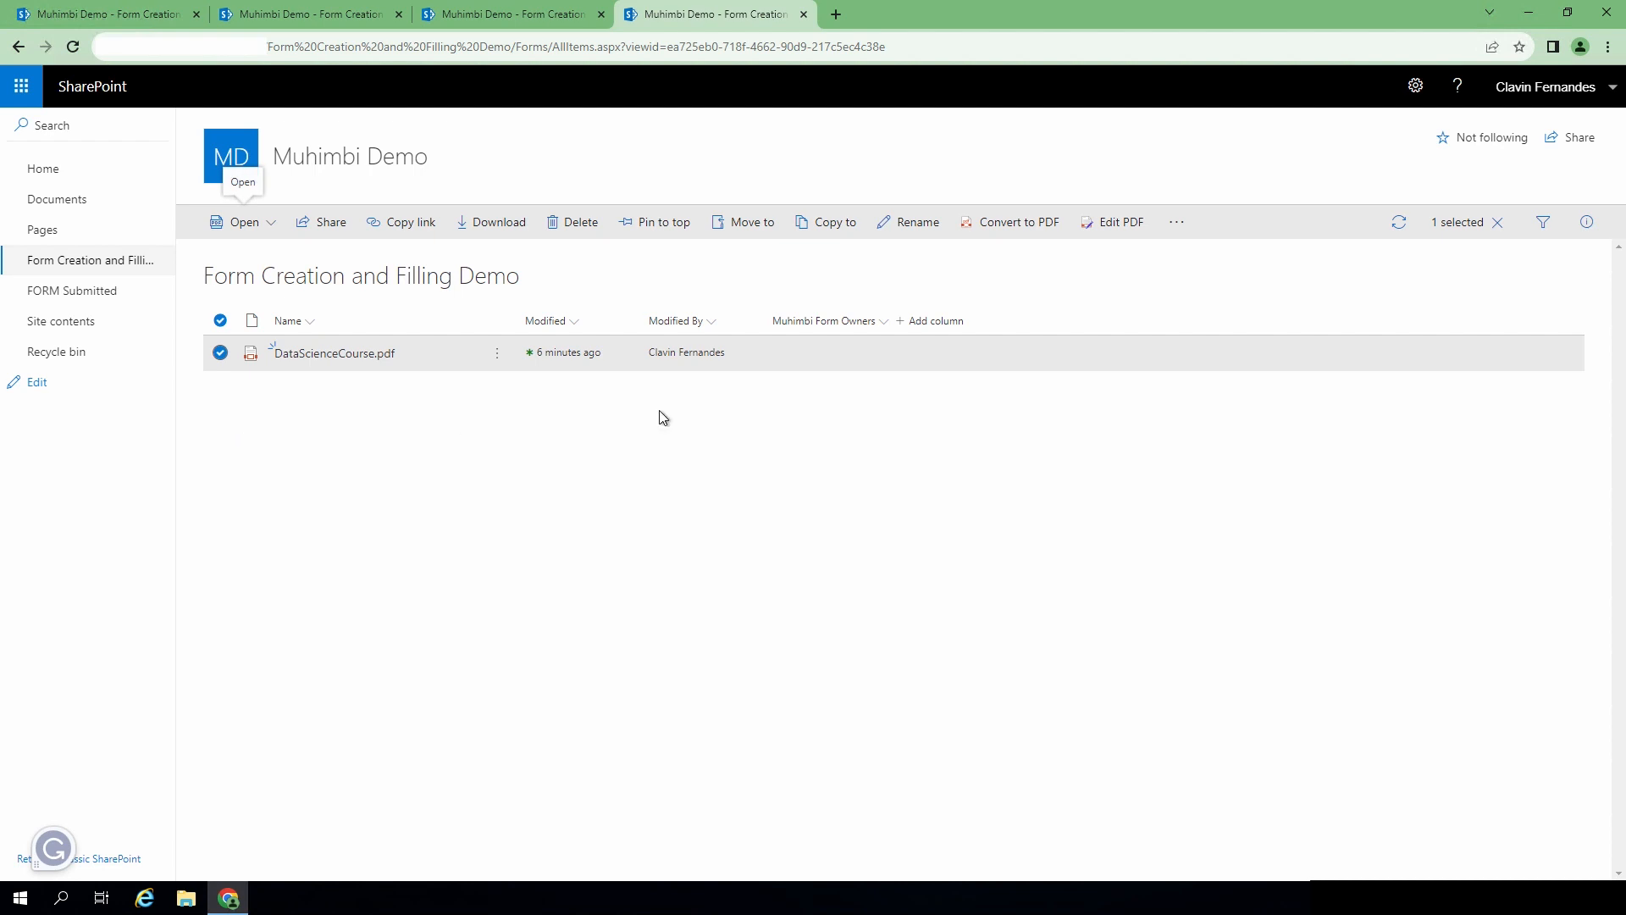
- Create a single line of text column named Muhimbi Form Submit File Path
{"action": "left_click", "coordinate": [937, 322]}
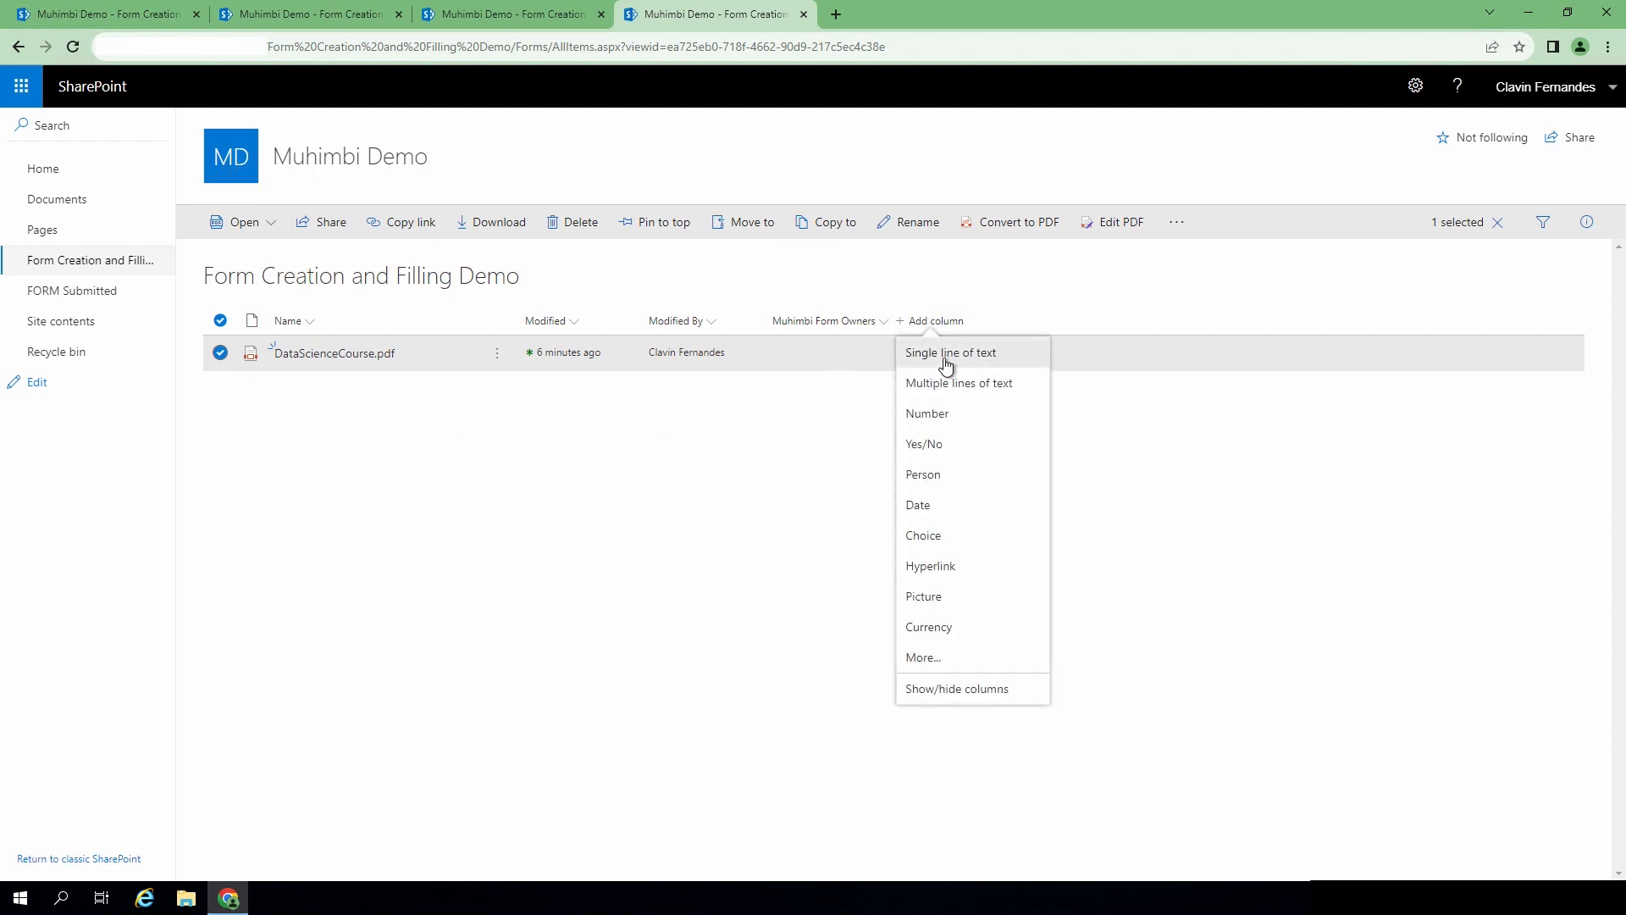
{"action": "left_click", "coordinate": [945, 362]}
{"action": "type", "text": "Muhimbi Form Submit File Path"}
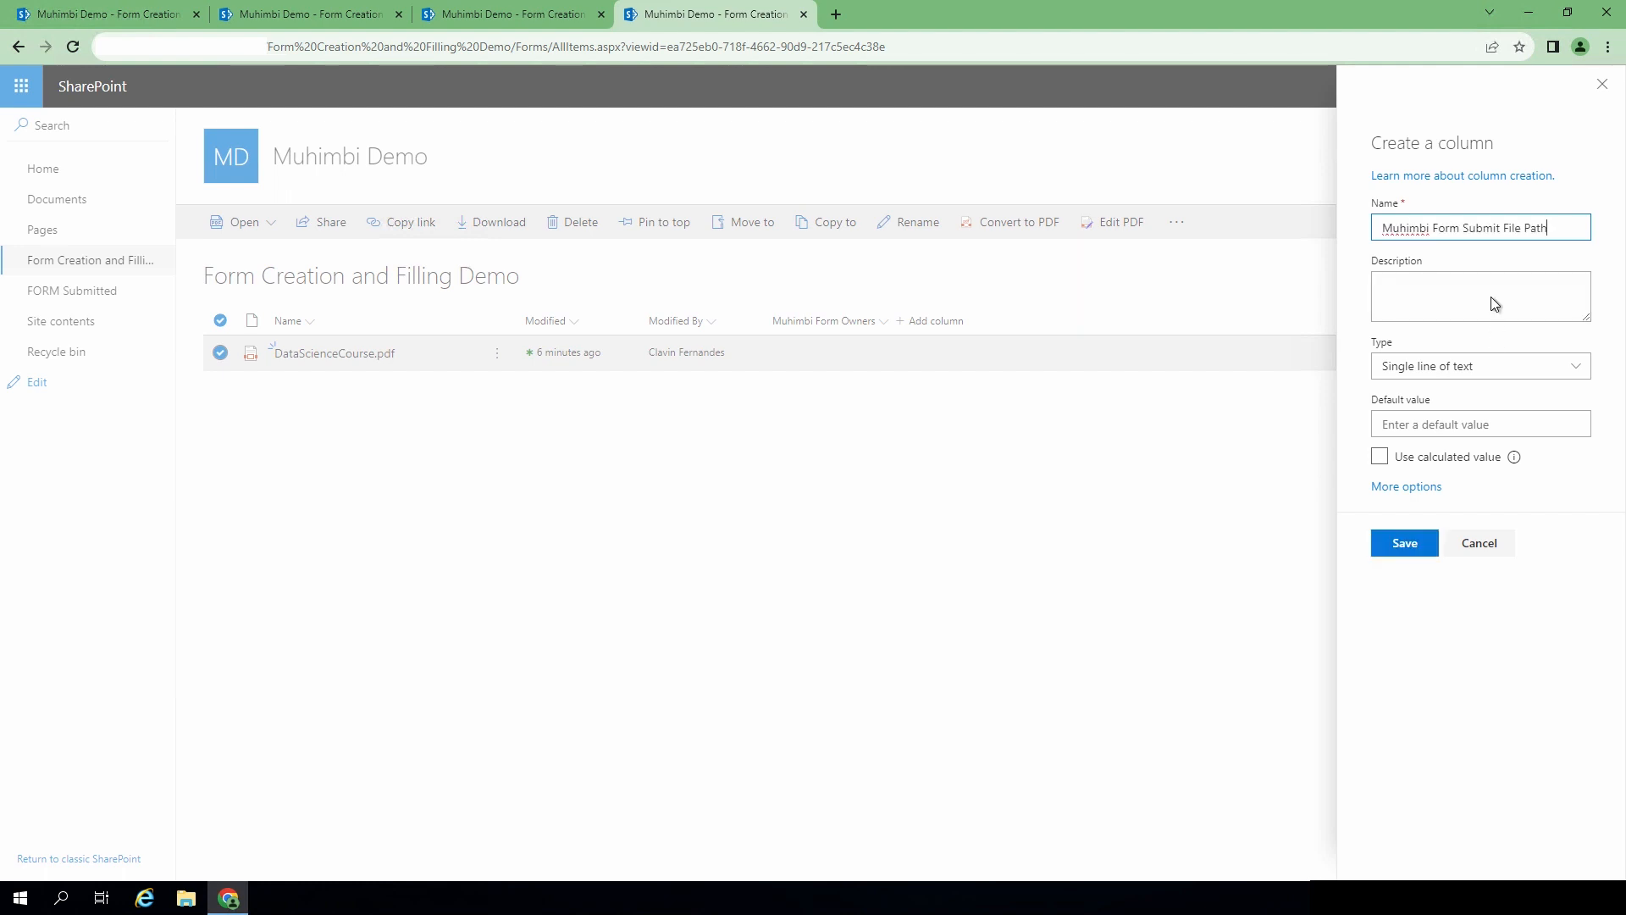
{"action": "left_click", "coordinate": [1402, 543]}
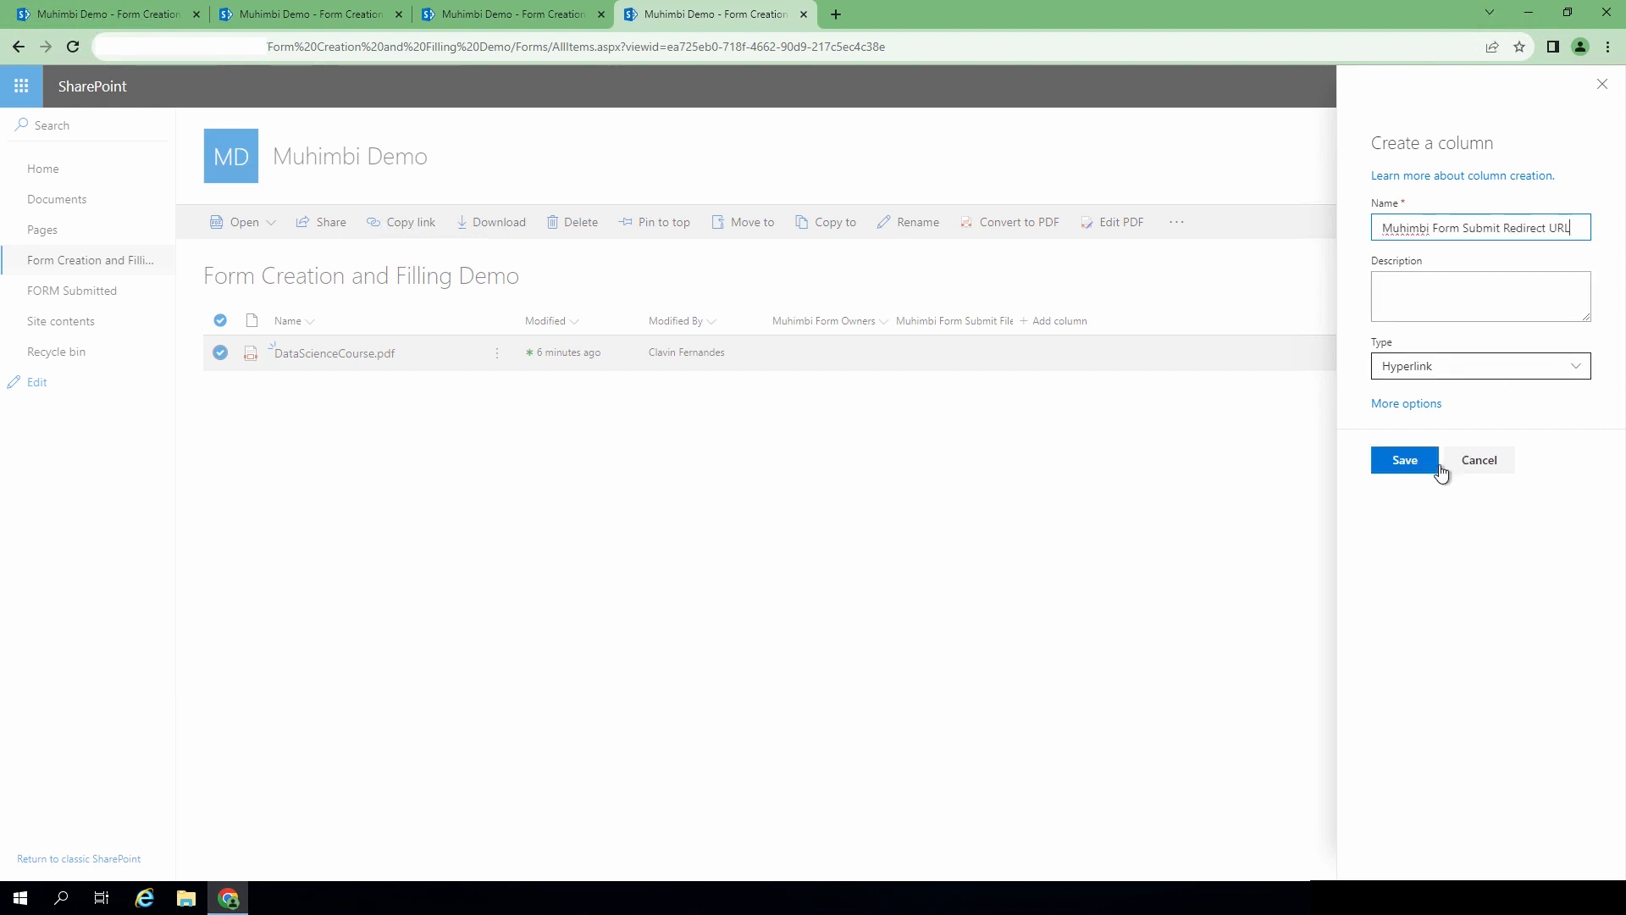
- Create the Muhimbi Form Submit Redirect URL hyperlink column and widen the new columns
{"action": "left_click", "coordinate": [1405, 460]}
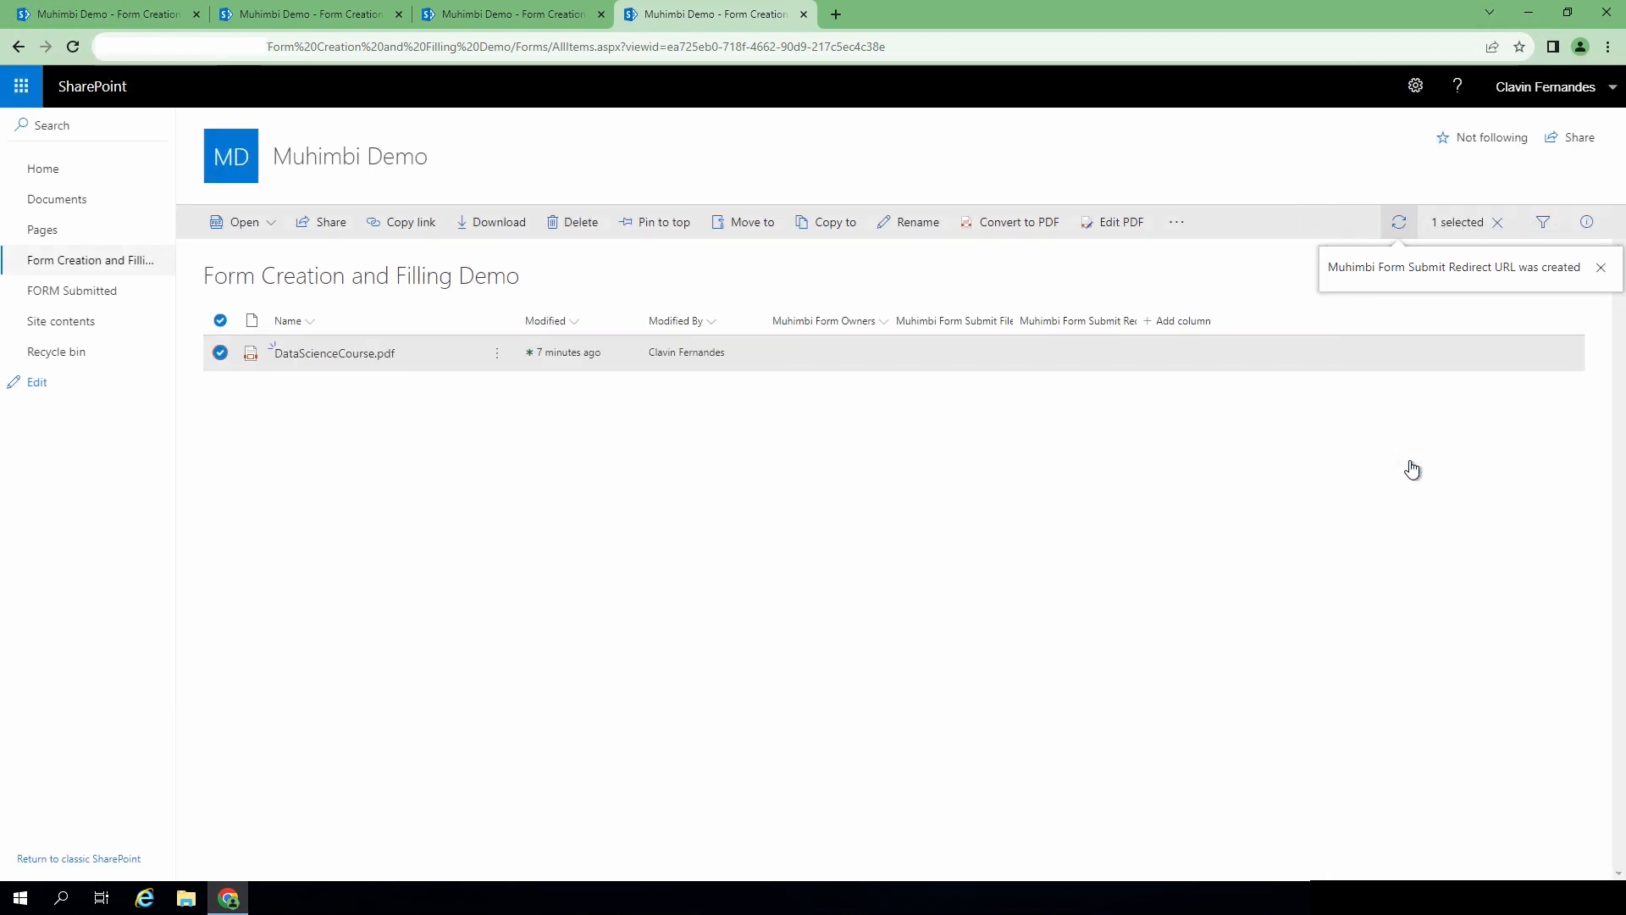
{"action": "left_click_drag", "start_coordinate": [1141, 310], "coordinate": [1206, 310]}
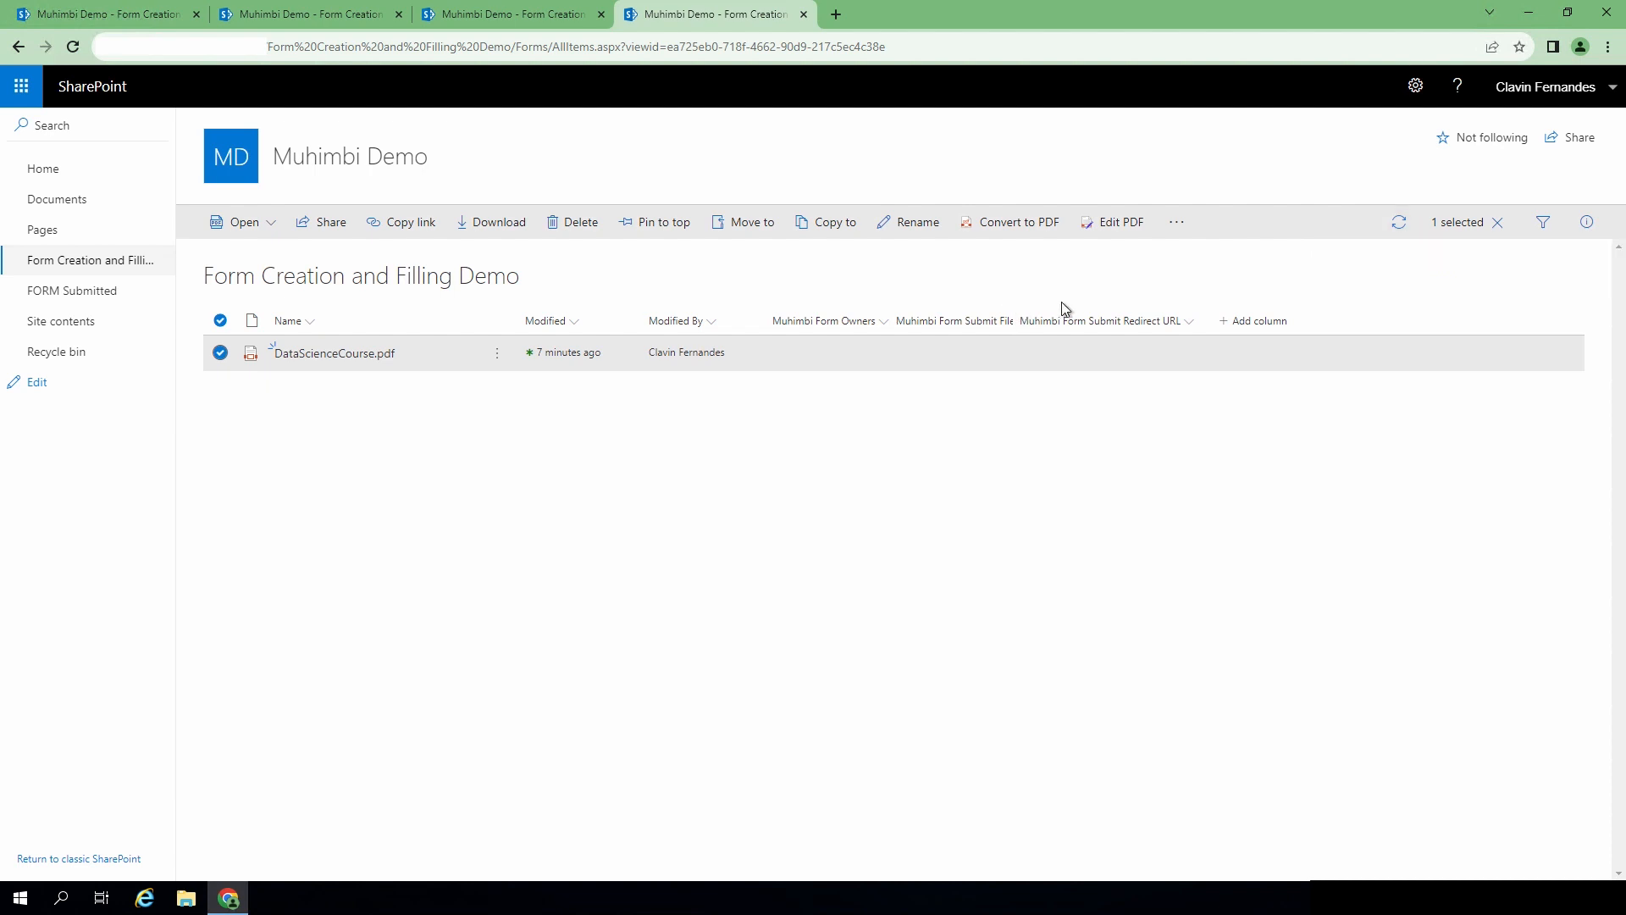
{"action": "left_click_drag", "start_coordinate": [1019, 313], "coordinate": [1065, 313]}
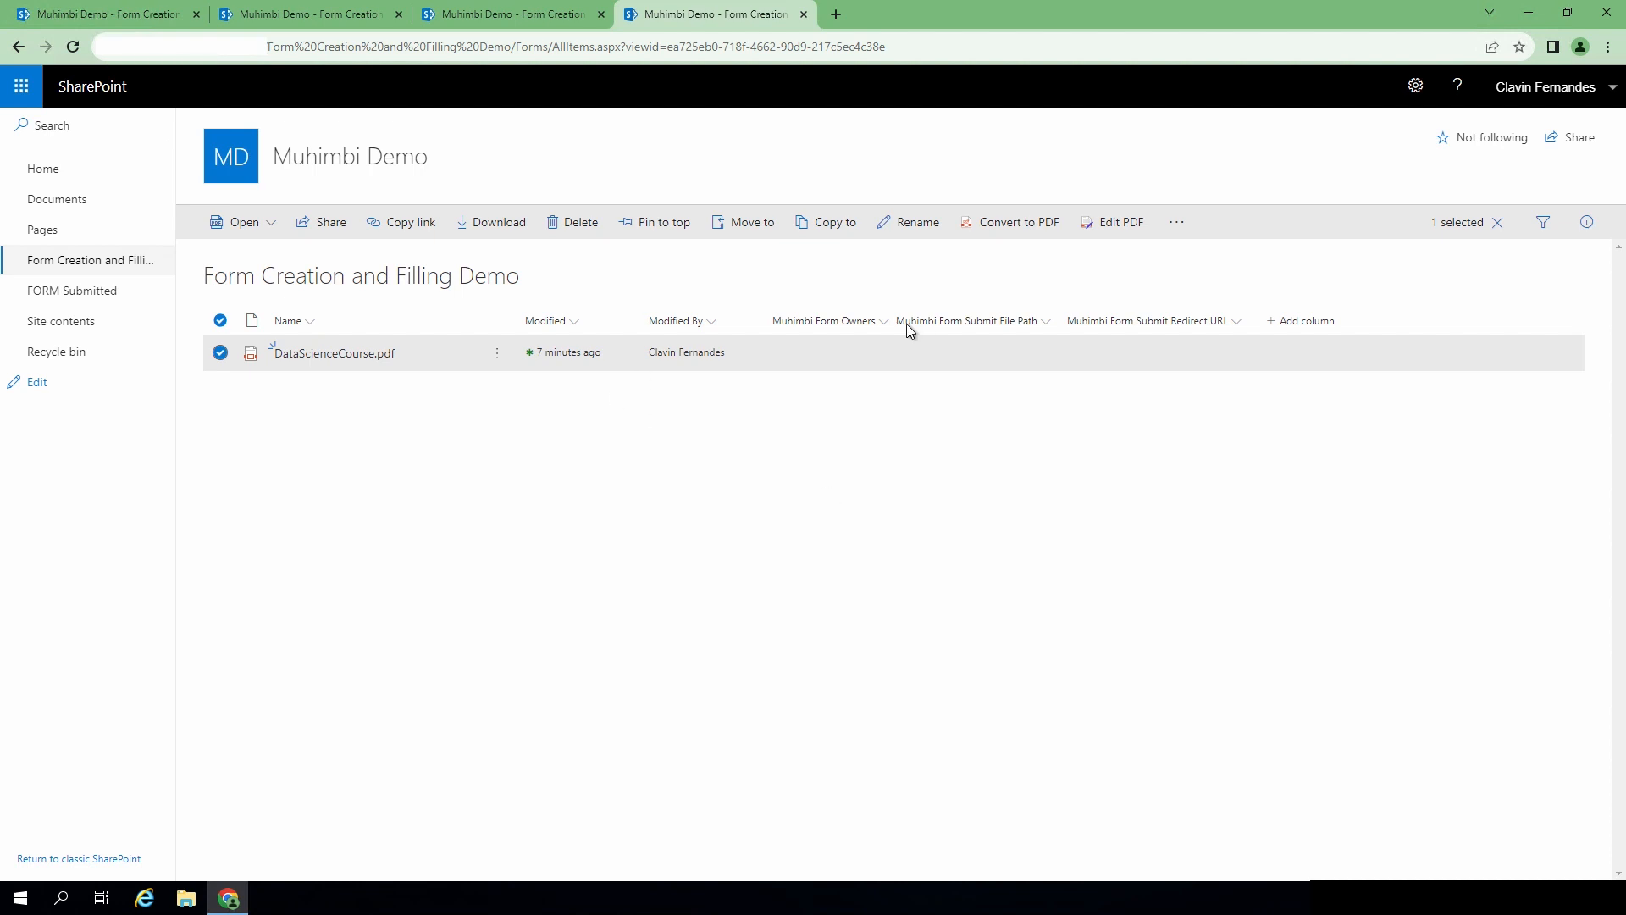
- Open DataScienceCourse.pdf's properties and set a person as Muhimbi Form Owners
{"action": "left_click", "coordinate": [222, 354]}
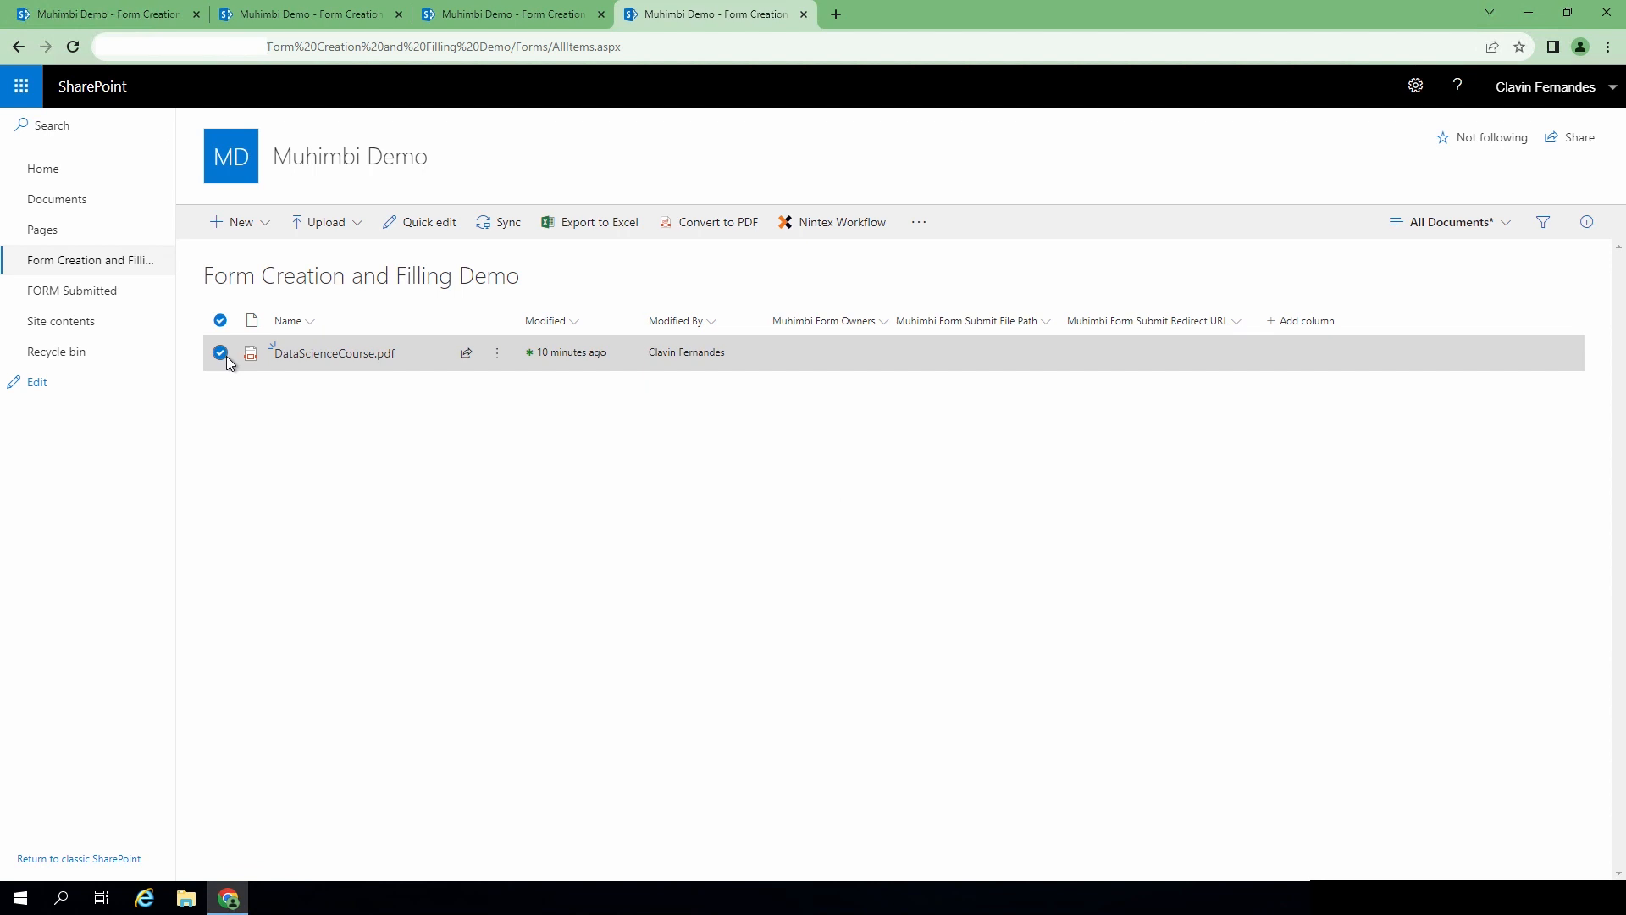
{"action": "left_click", "coordinate": [497, 353]}
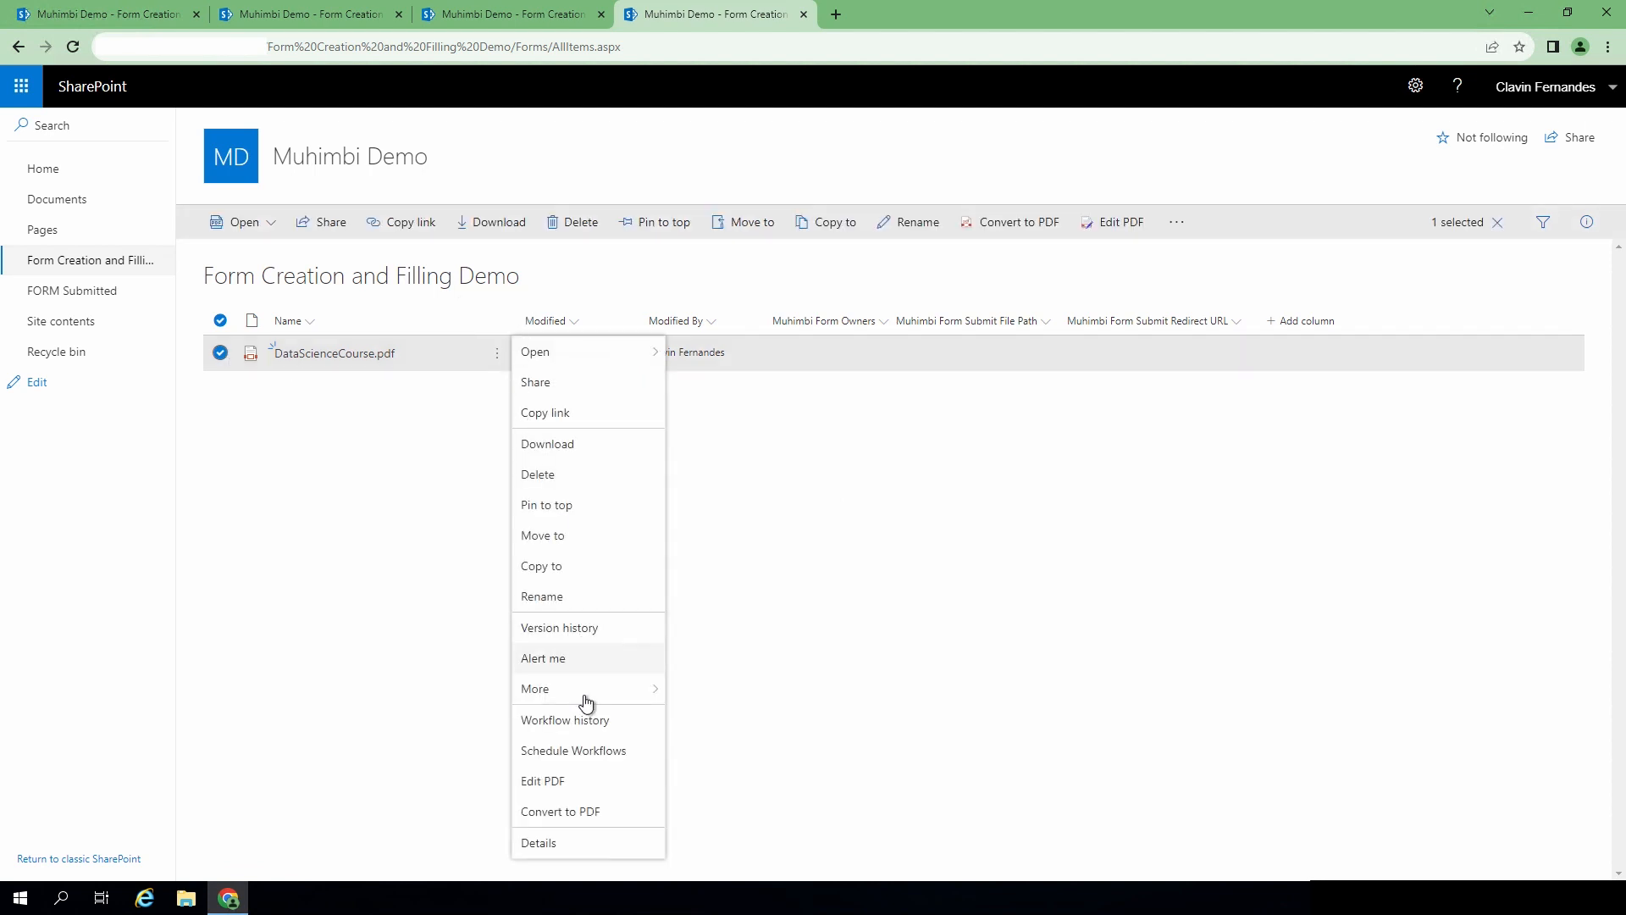
{"action": "mouse_move", "coordinate": [593, 697]}
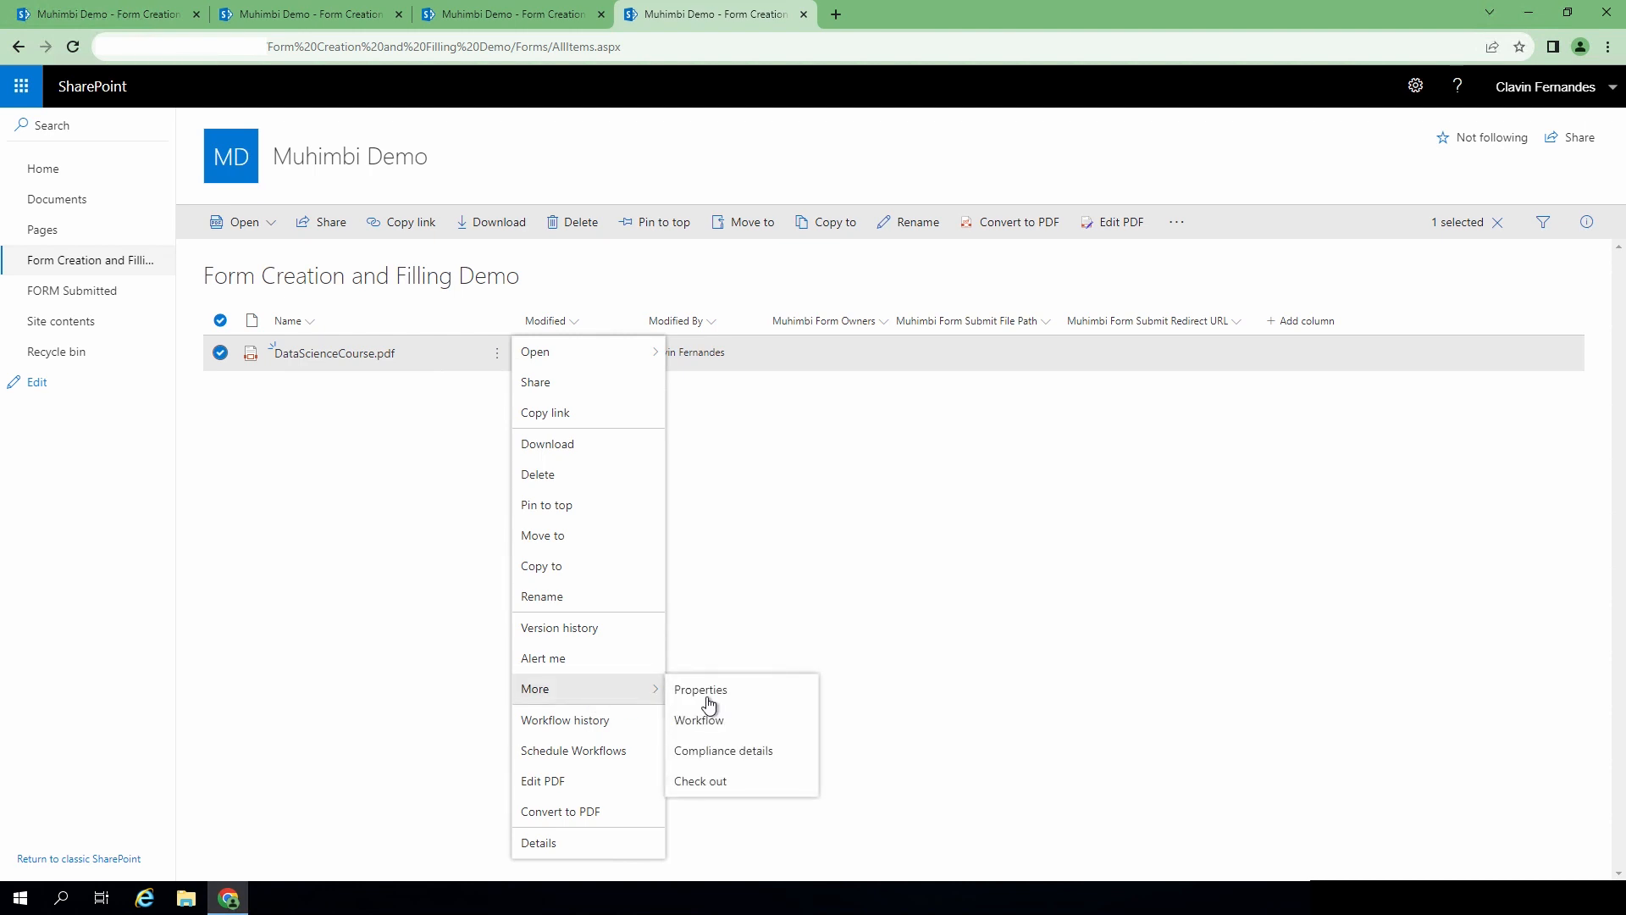
{"action": "left_click", "coordinate": [709, 700]}
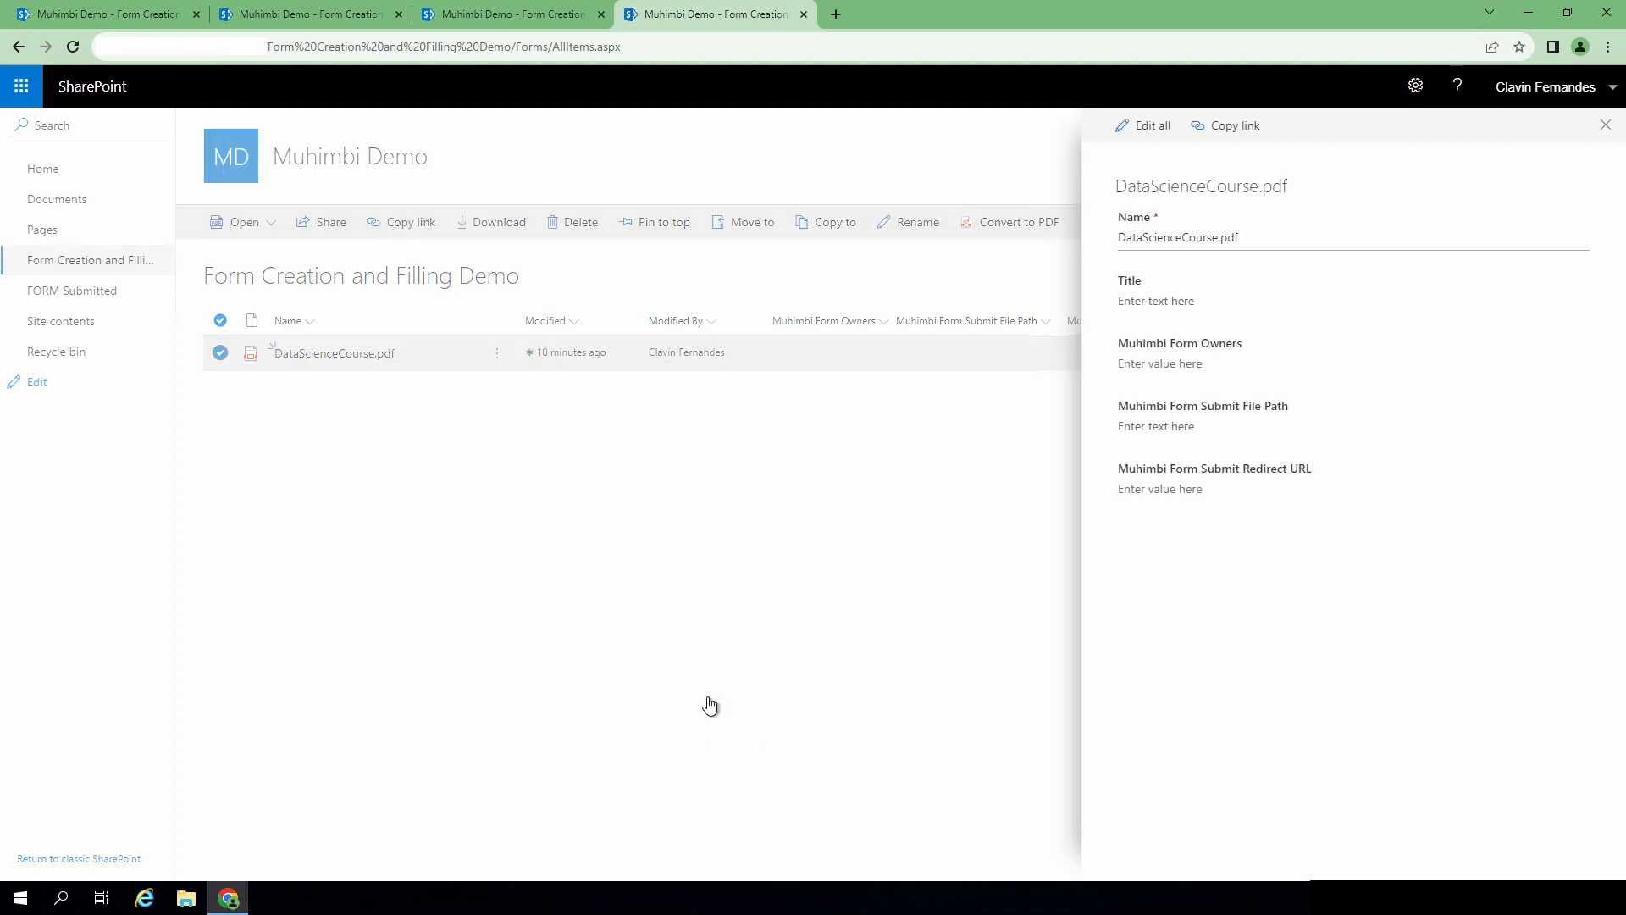
{"action": "left_click", "coordinate": [1180, 363]}
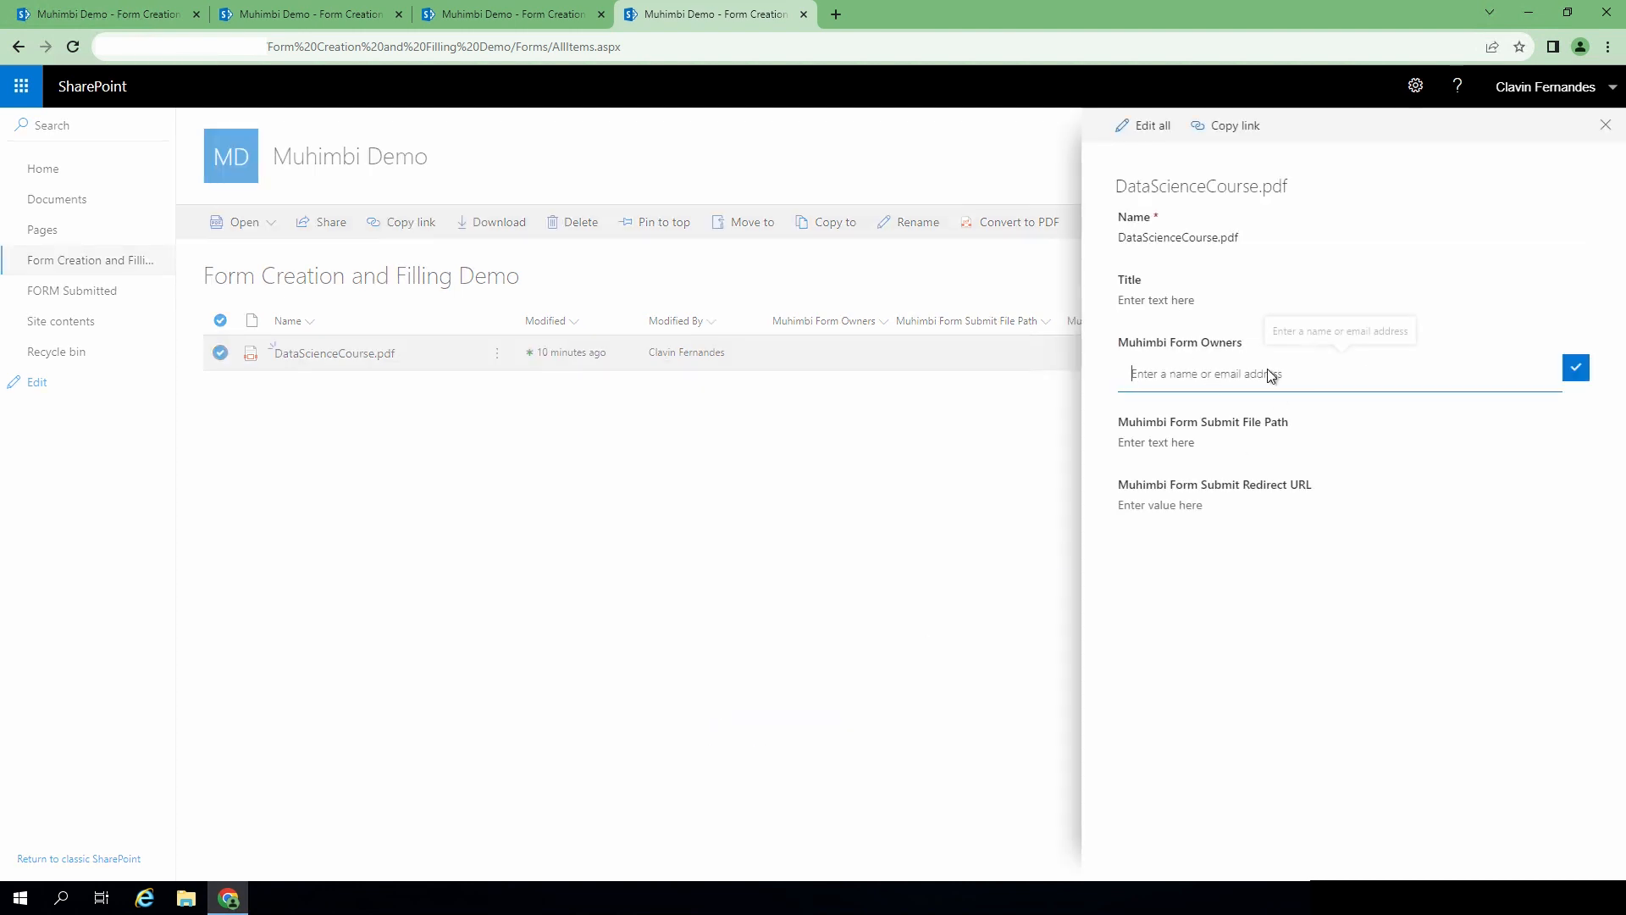
{"action": "type", "text": "Clavin"}
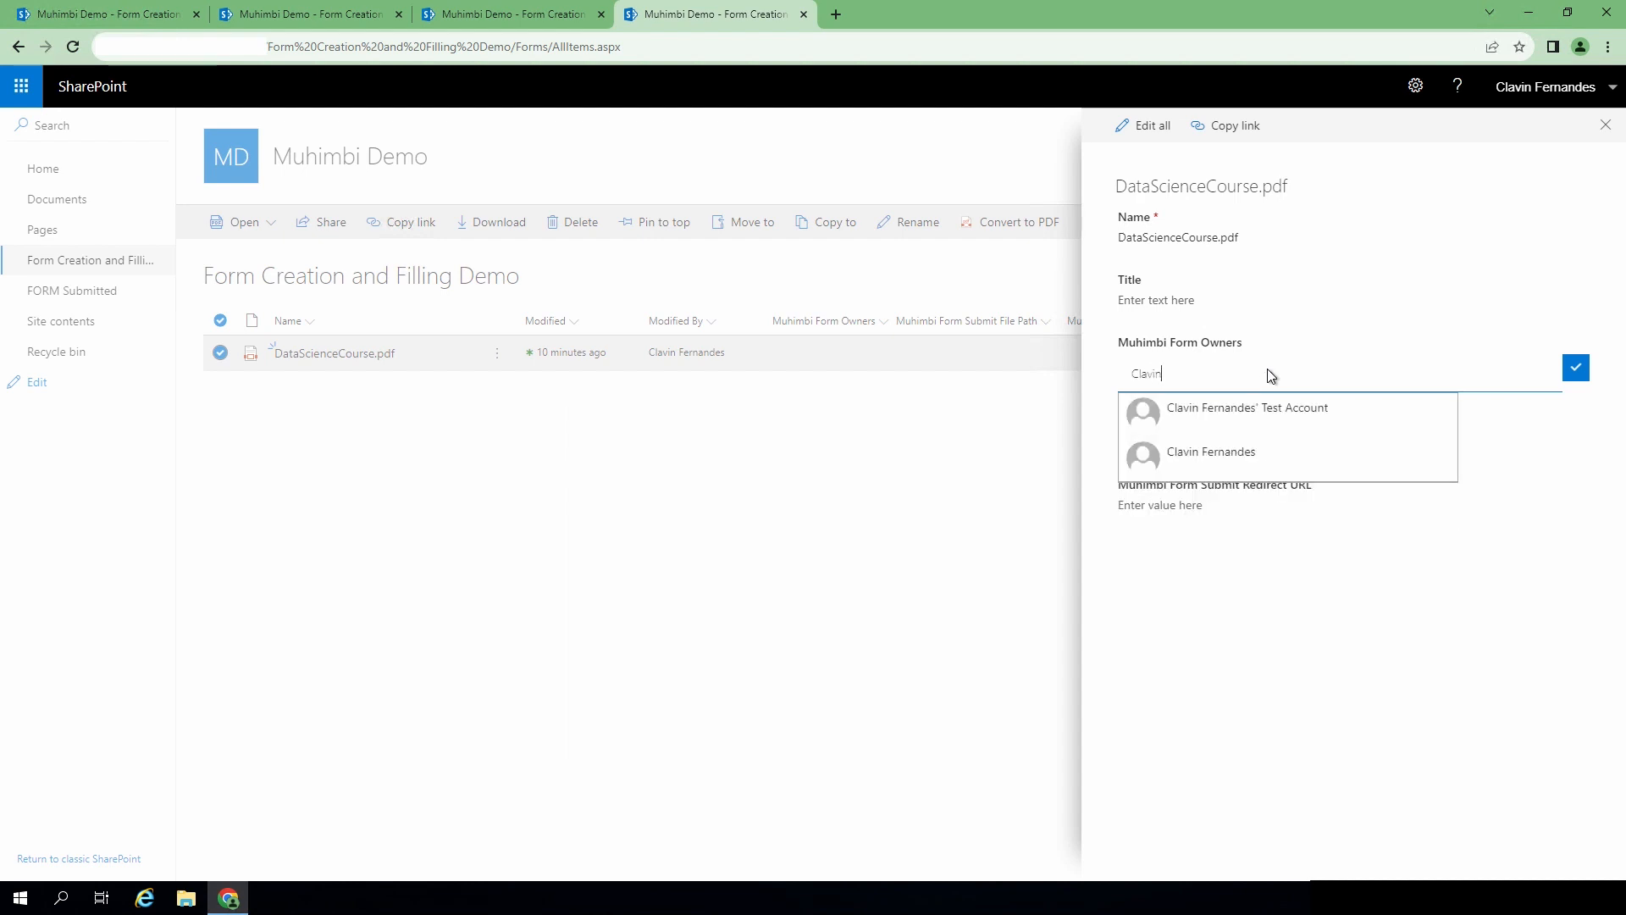
{"action": "left_click", "coordinate": [1232, 473]}
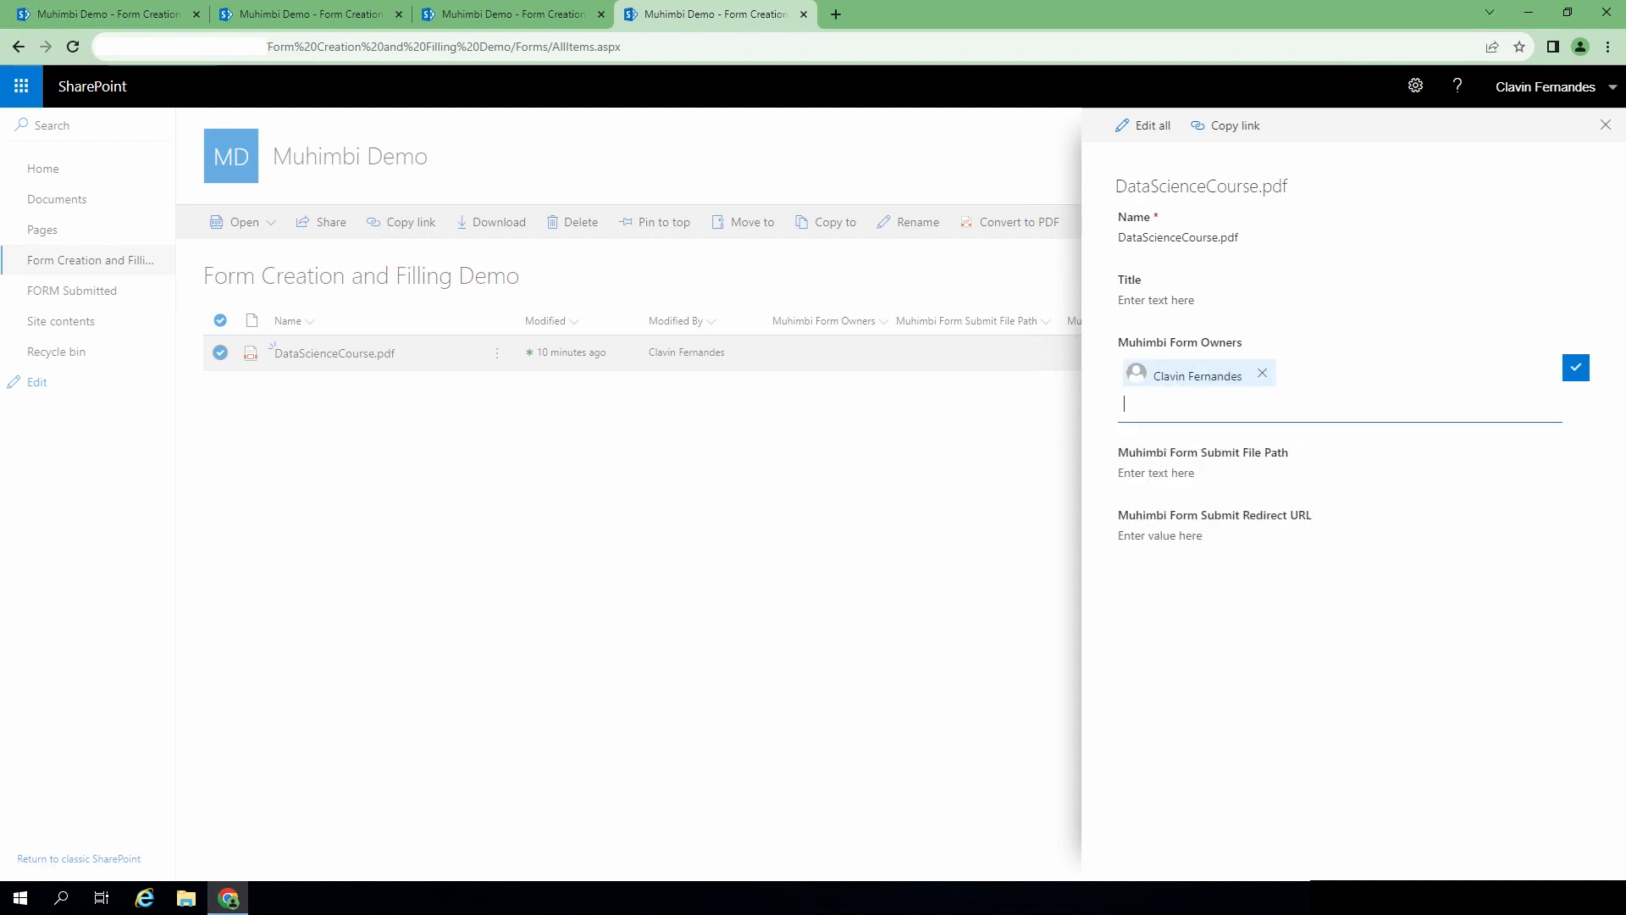
{"action": "left_click", "coordinate": [1575, 368]}
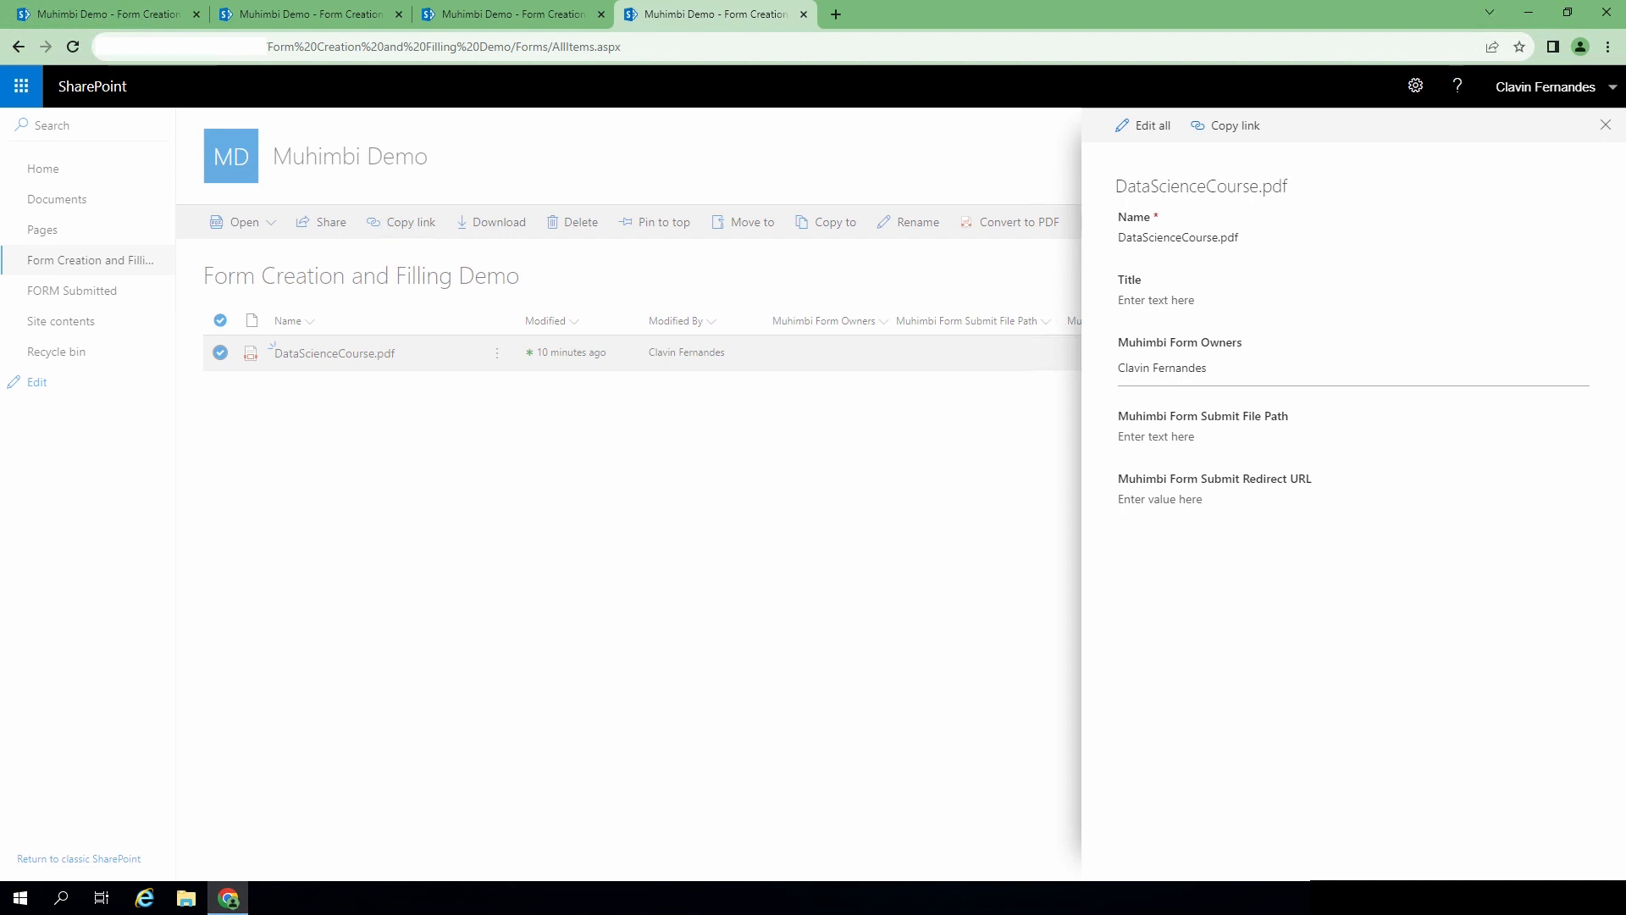
- Set Muhimbi Form Submit File Path to /FORM Submitted/DataScience_{username}.pdf
{"action": "left_click", "coordinate": [1175, 439]}
{"action": "type", "text": "/FORM Submitted/Submit_{username}.pdf"}
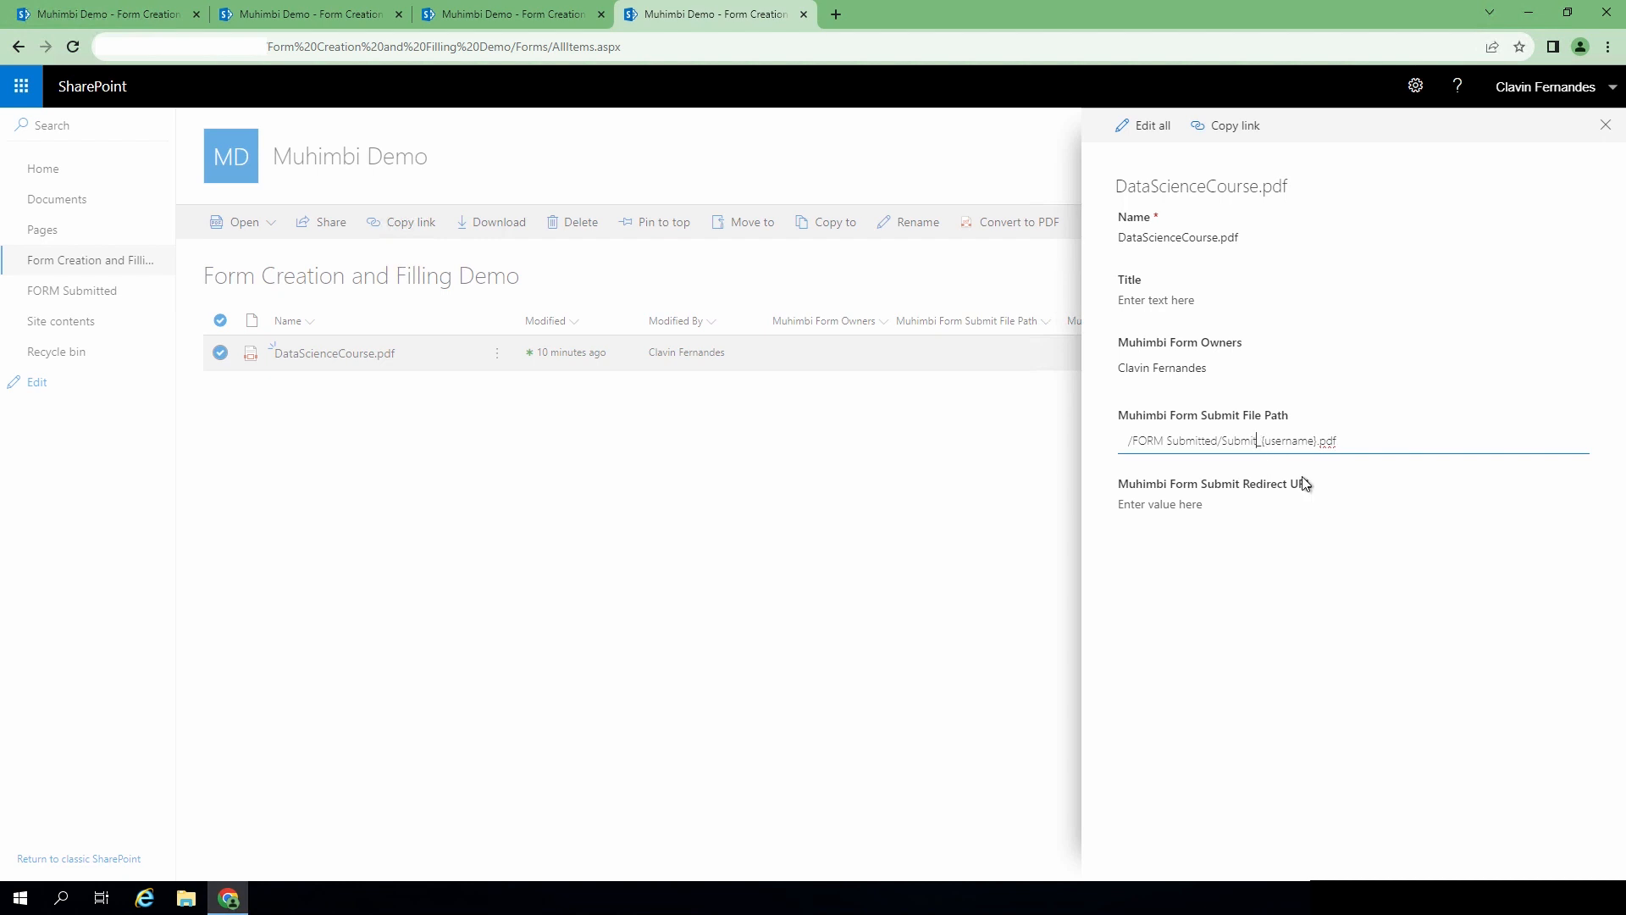
{"action": "key", "text": "BackSpace"}
{"action": "key", "text": "BackSpace"}
{"action": "key", "text": "BackSpace"}
{"action": "key", "text": "BackSpace"}
{"action": "key", "text": "BackSpace"}
{"action": "key", "text": "BackSpace"}
{"action": "type", "text": "DataScience"}
{"action": "left_click", "coordinate": [1215, 509]}
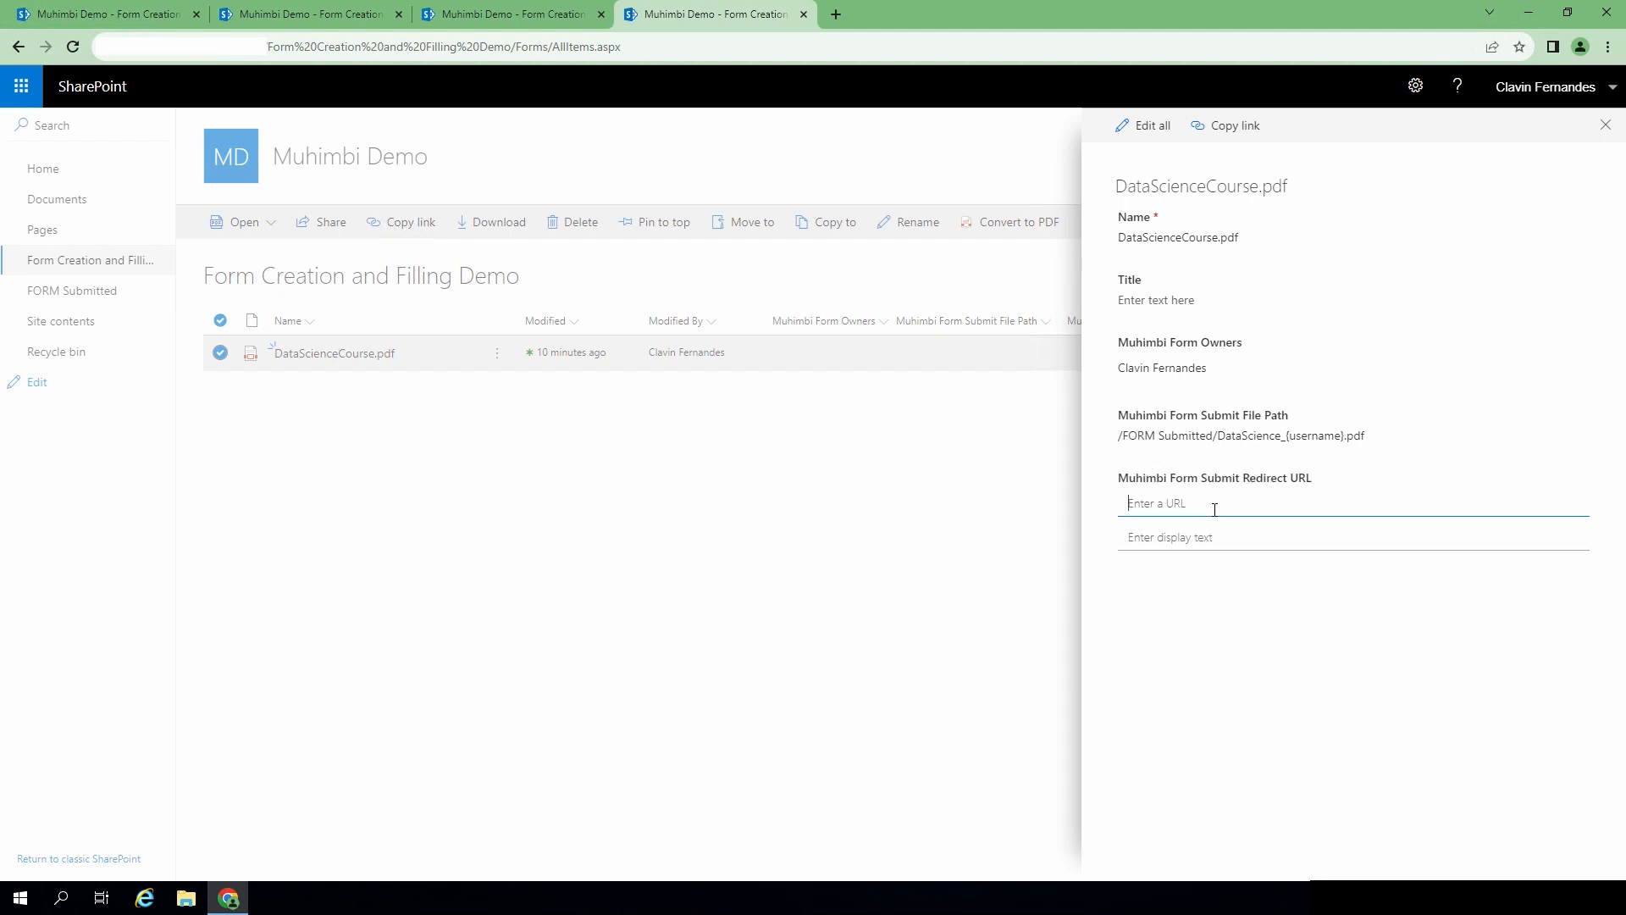
{"action": "left_click", "coordinate": [1150, 439]}
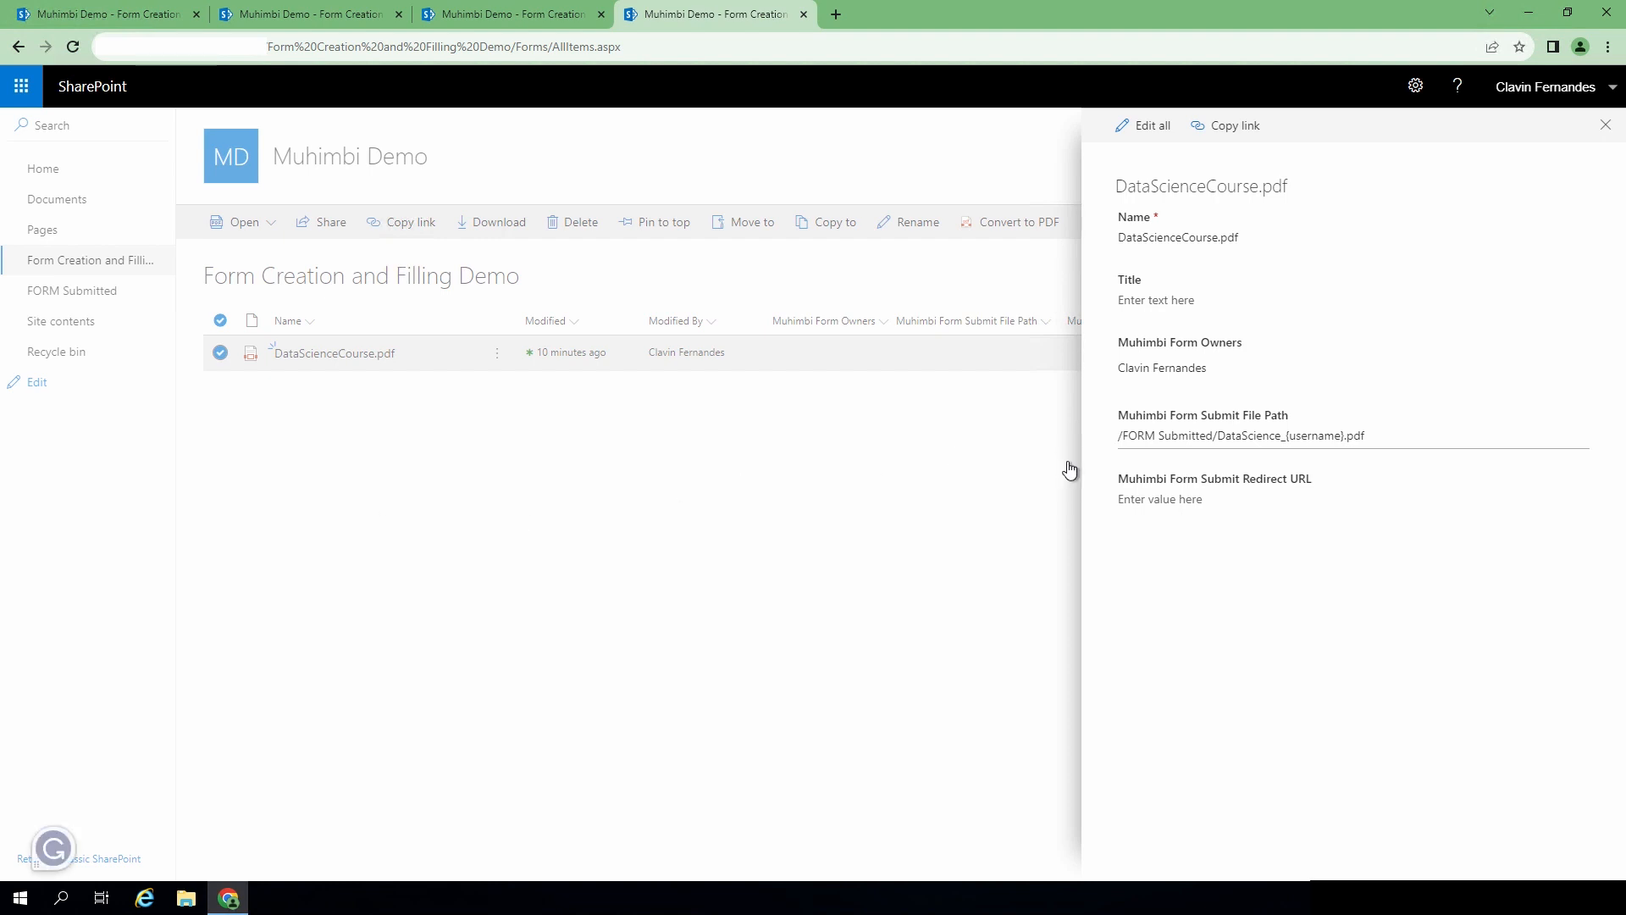
- Set the redirect URL to /FORM Submitted and close the details pane
{"action": "left_click", "coordinate": [1131, 499]}
{"action": "type", "text": "/FORM Submitted"}
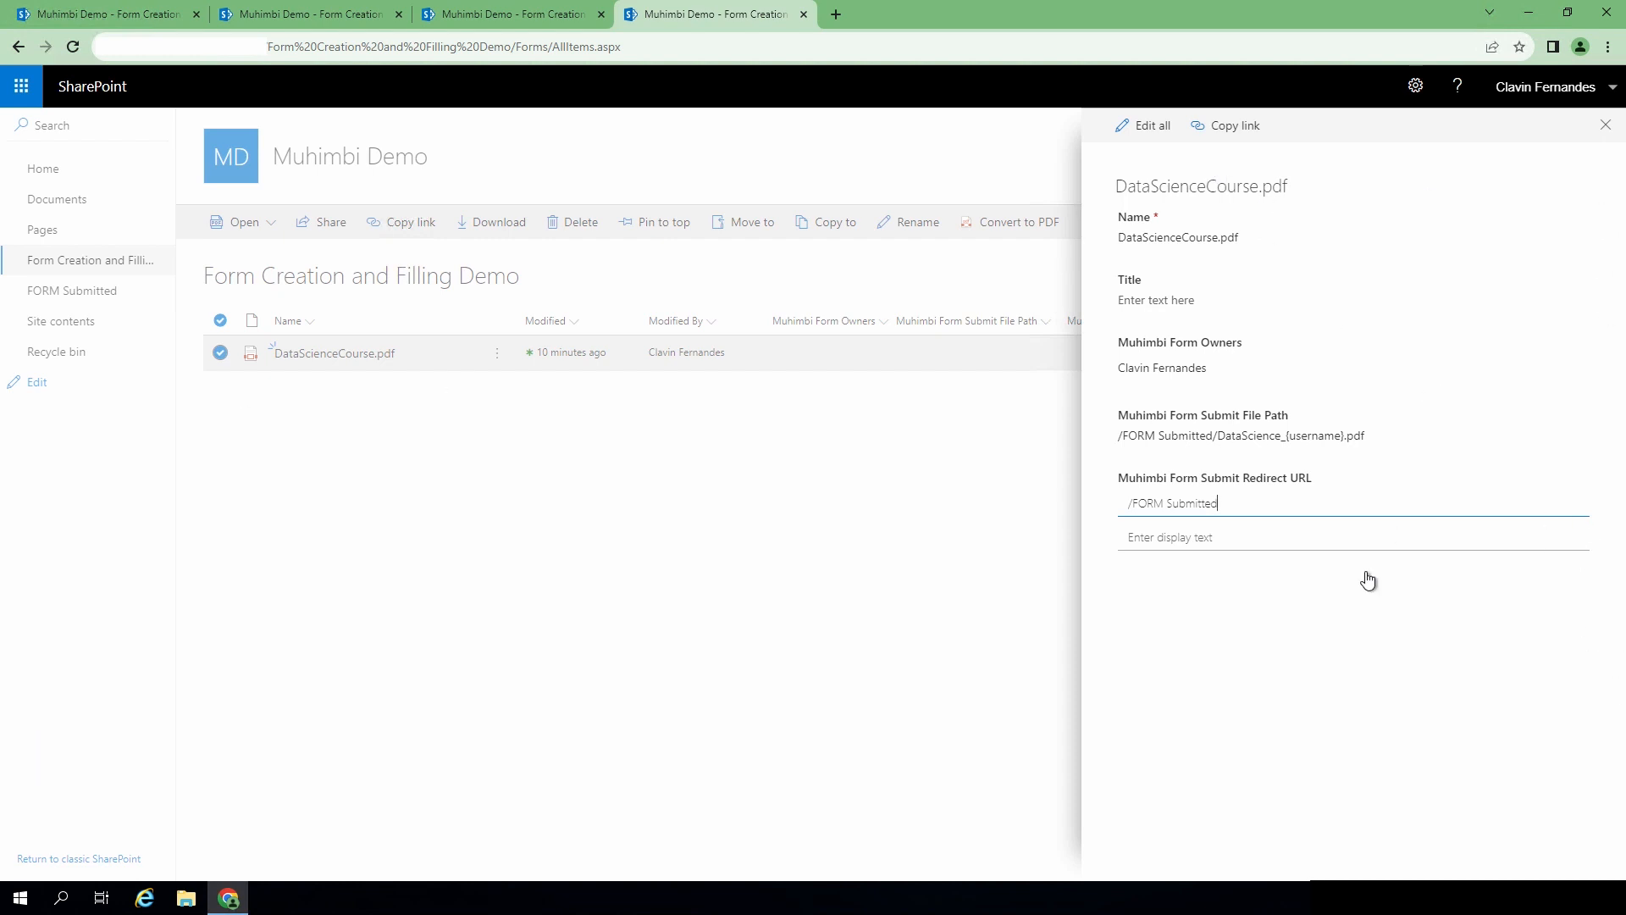
{"action": "left_click", "coordinate": [1604, 126]}
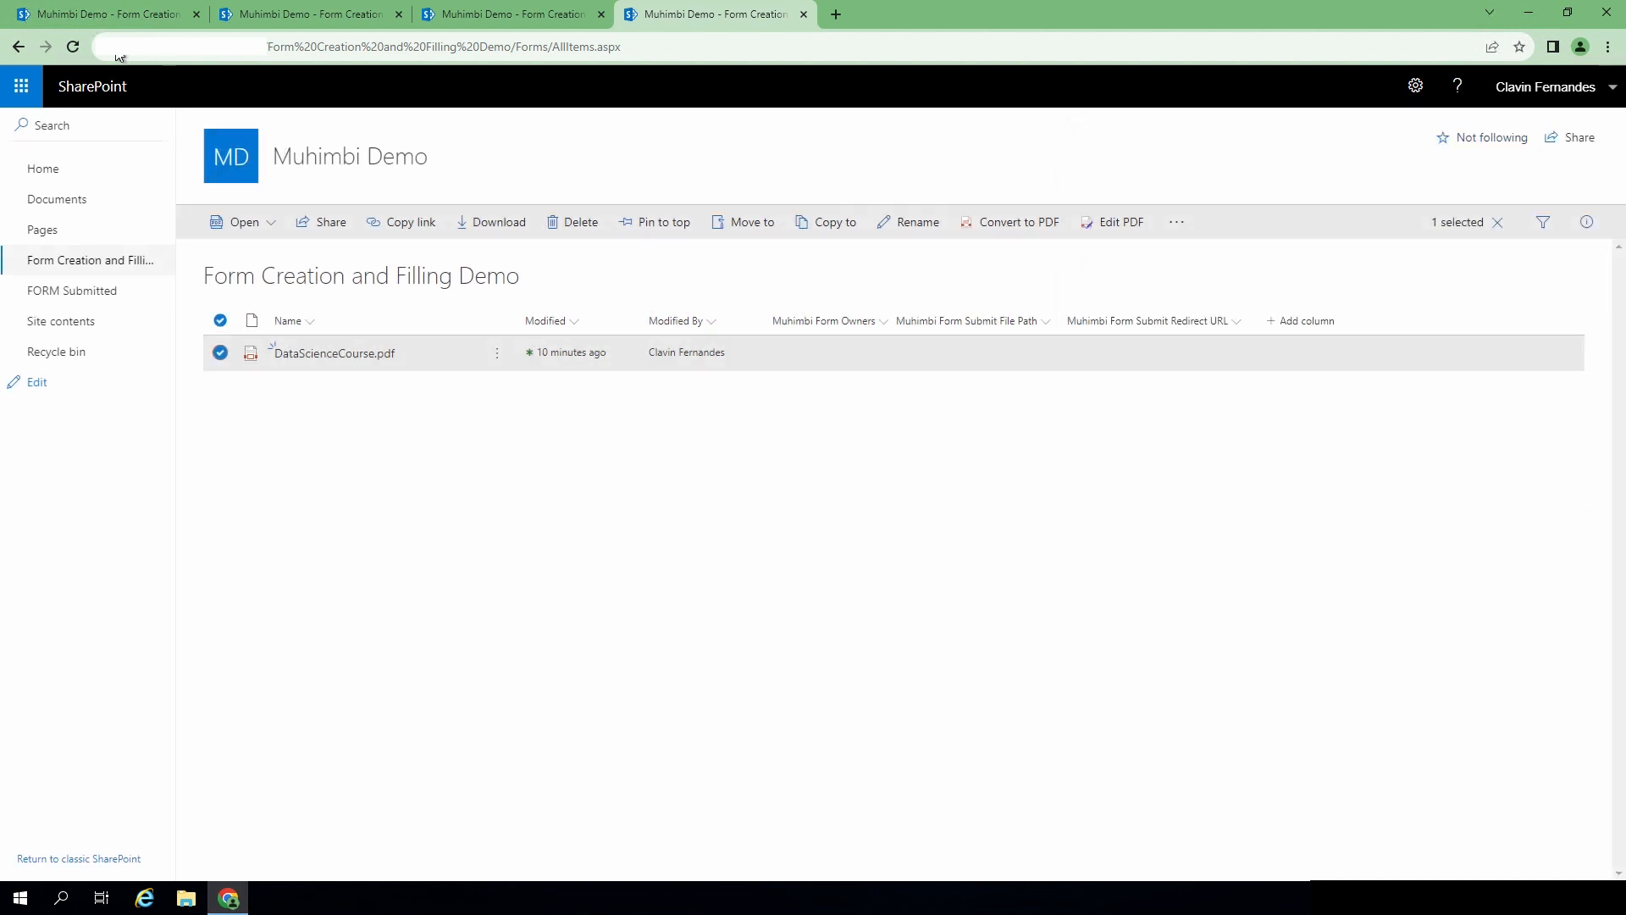
- Reload the library, open a new Incognito window, and copy the library's URL
{"action": "left_click", "coordinate": [72, 50]}
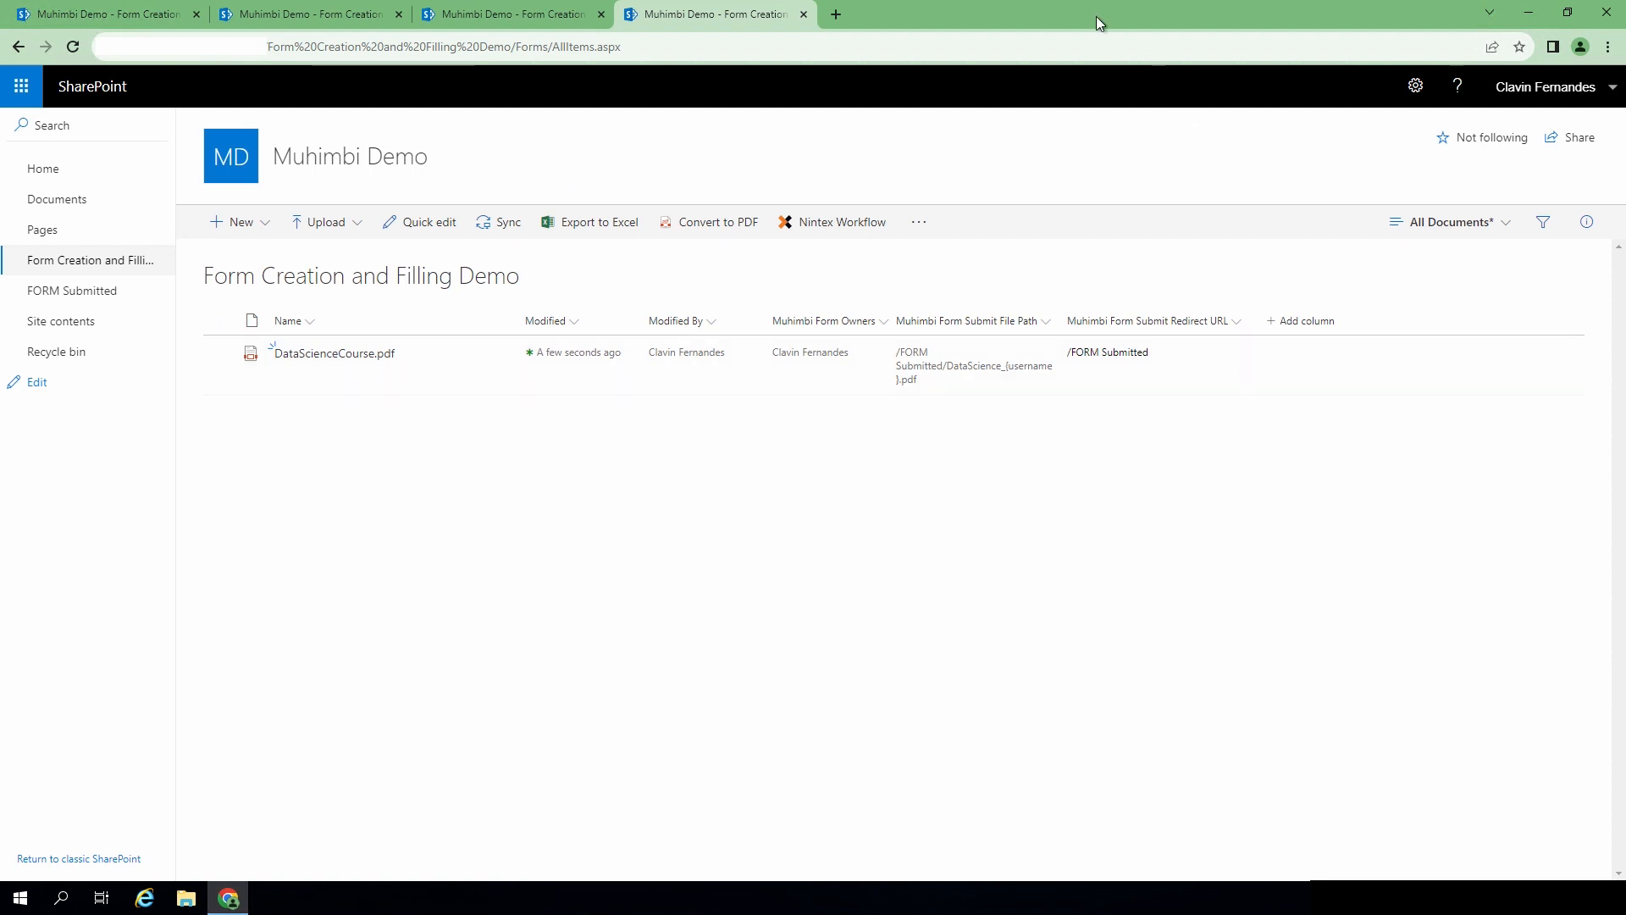
{"action": "key", "text": "ctrl+shift+n"}
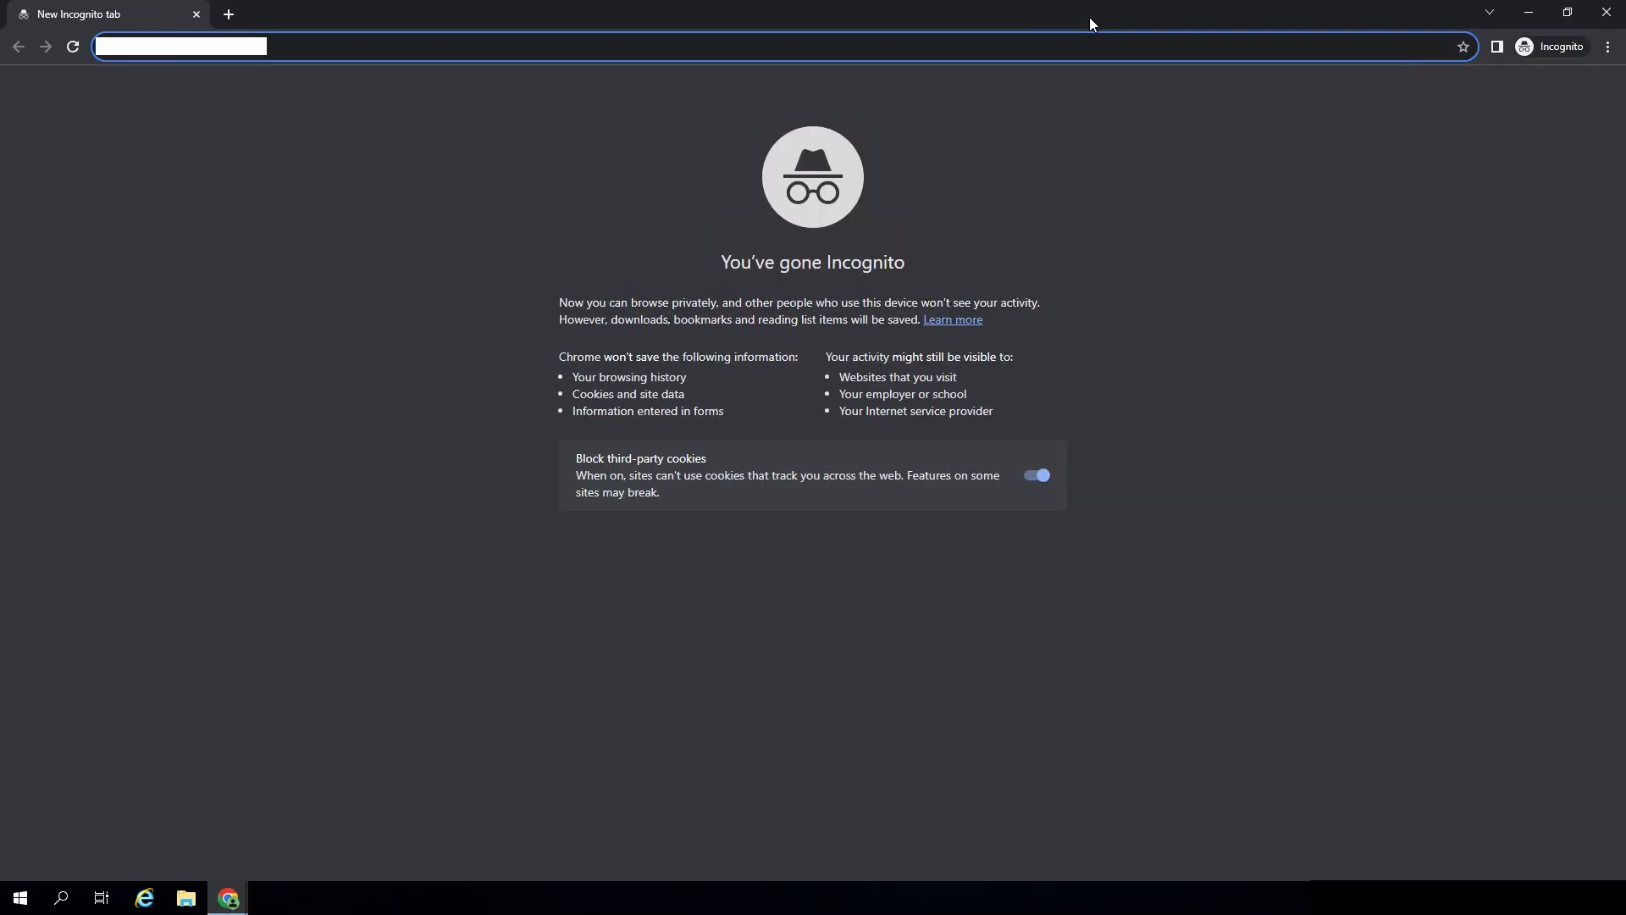
{"action": "double_click", "coordinate": [311, 7]}
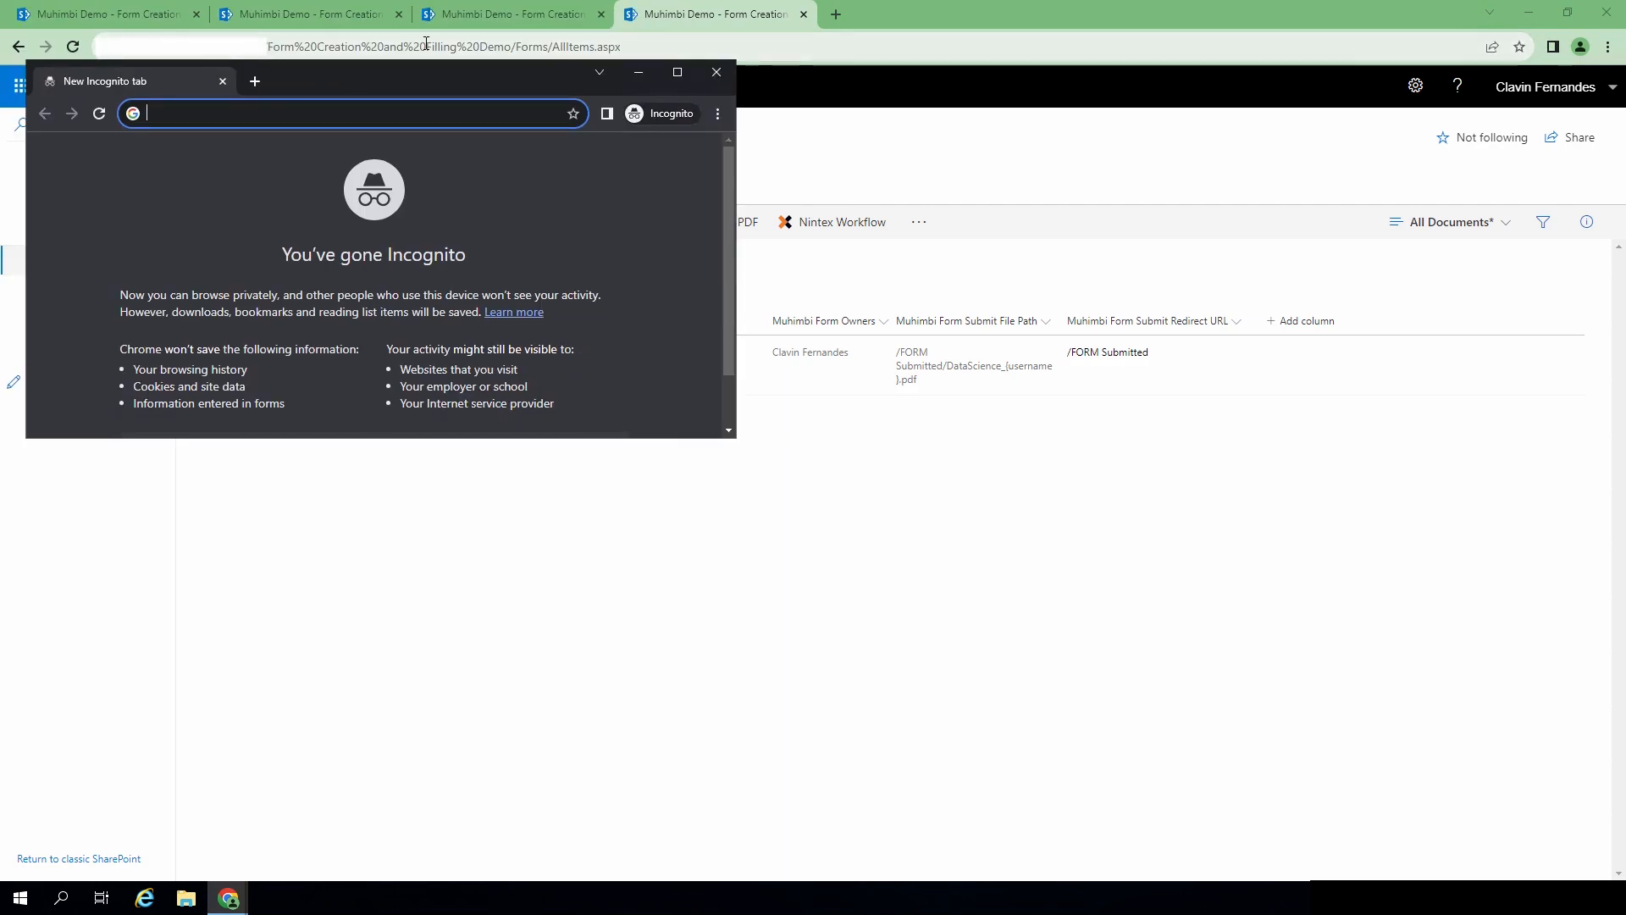
{"action": "left_click_drag", "start_coordinate": [512, 49], "coordinate": [267, 47]}
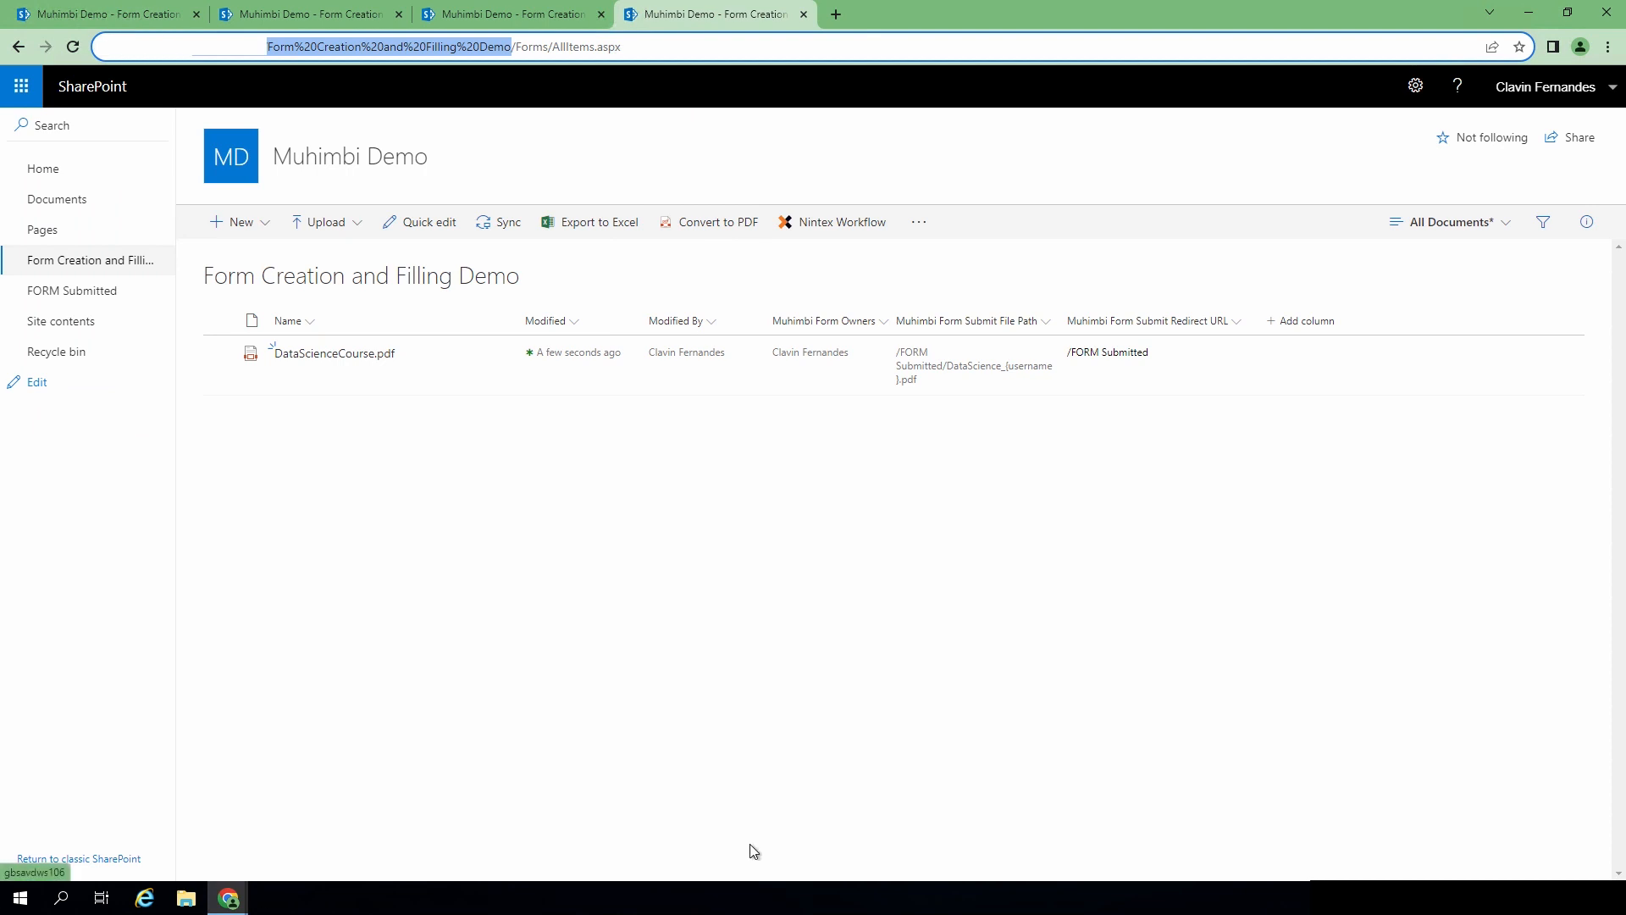
- Load the library URL in the Incognito window and sign in with the test account's username
{"action": "left_click", "coordinate": [227, 898]}
{"action": "left_click", "coordinate": [367, 819]}
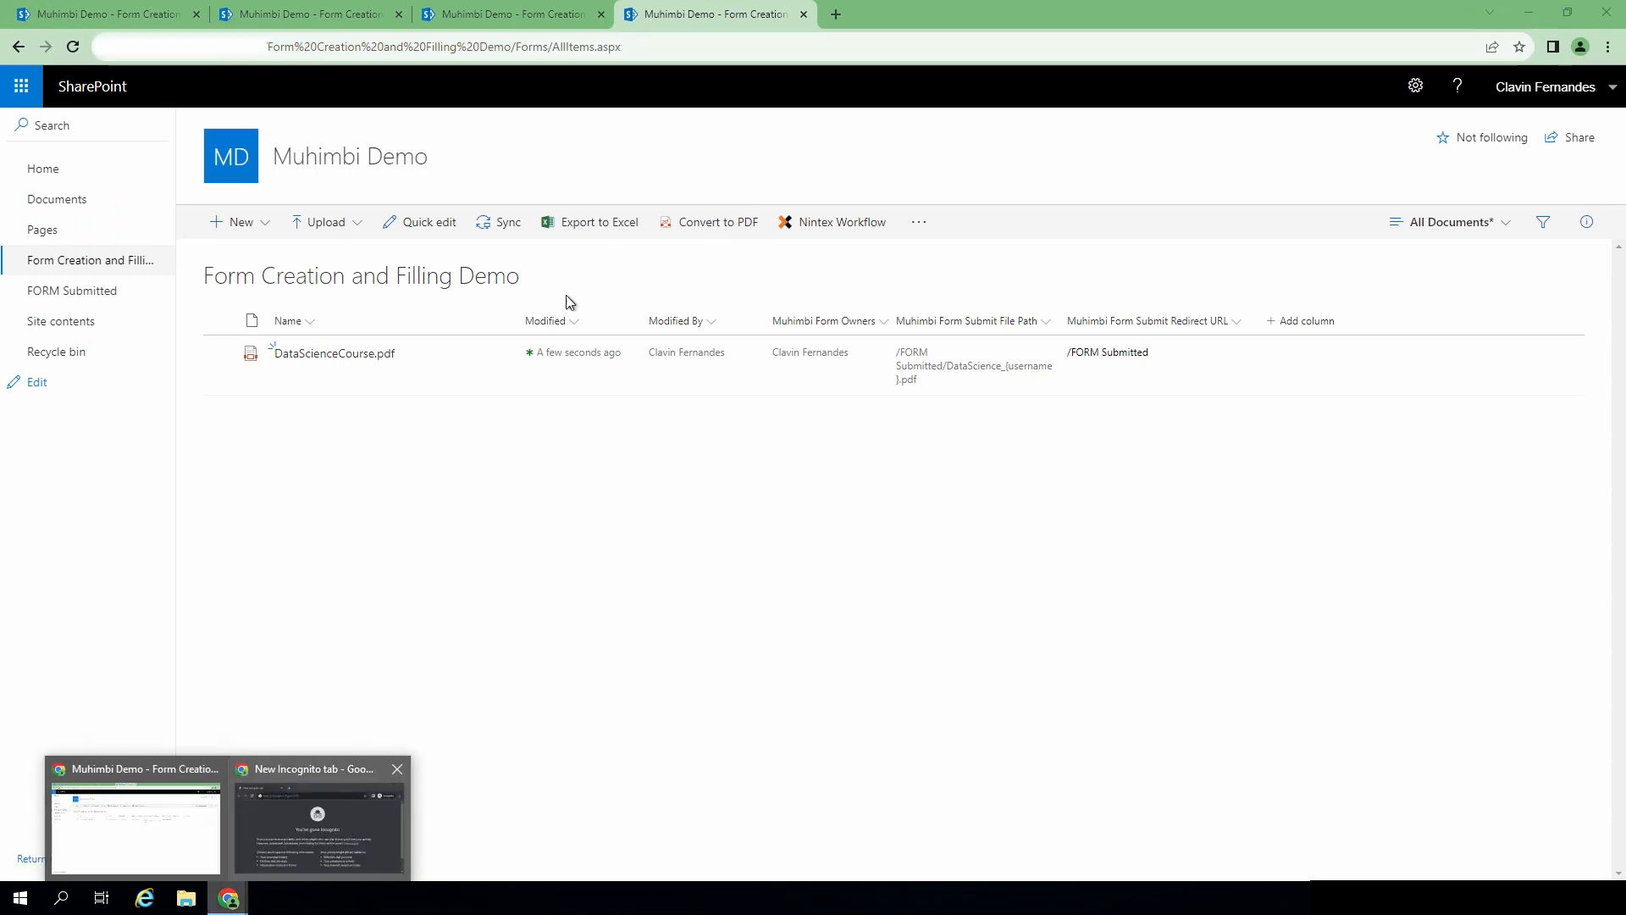
{"action": "type", "text": "http://gbsavdws106/Form%20Creation%20and%20Filling%20Demo"}
{"action": "key", "text": "Return"}
{"action": "type", "text": "MUHIMBI\\cla"}
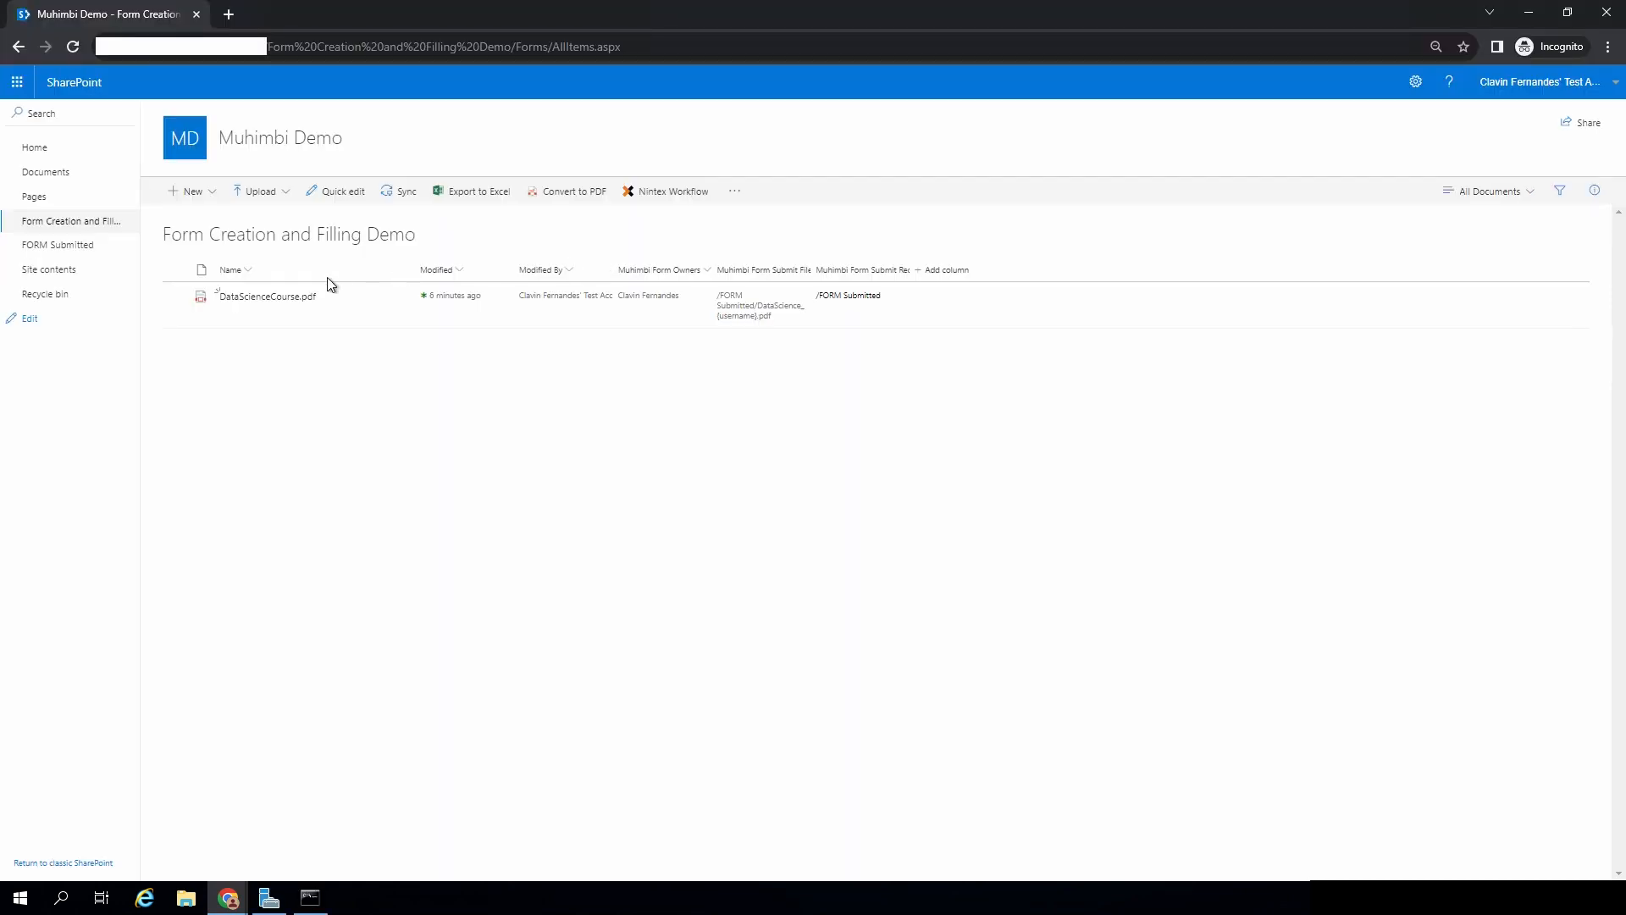
{"action": "left_click", "coordinate": [392, 302]}
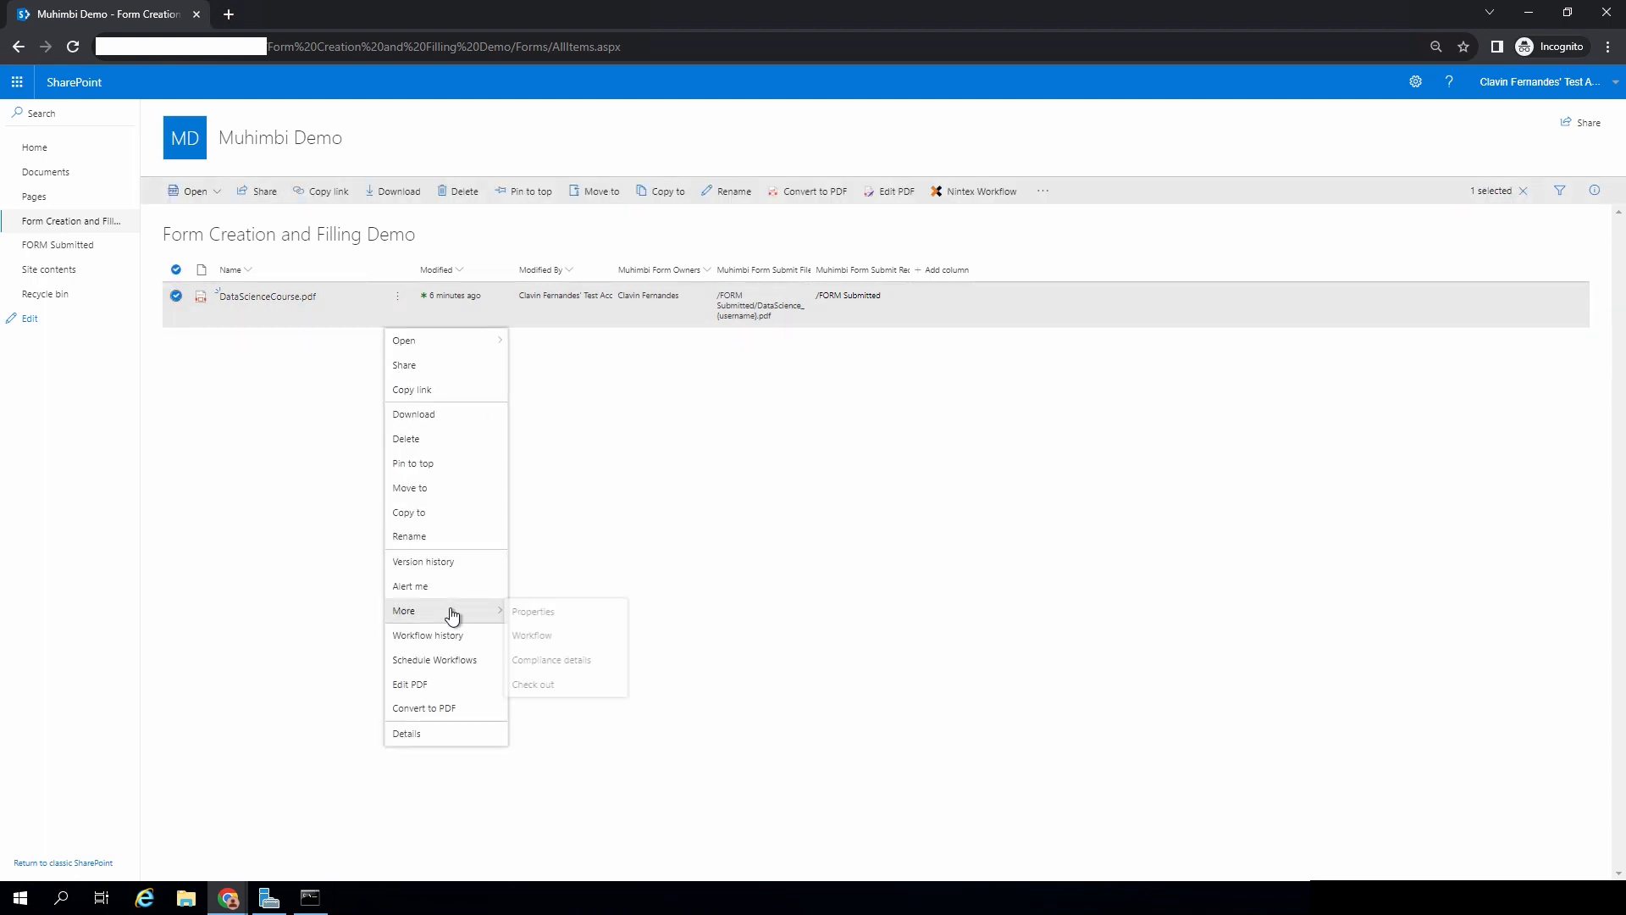
- Open DataScienceCourse.pdf in the editor, set Knowledge Level to Expert, and enter the test user's first and last name
{"action": "left_click", "coordinate": [437, 684]}
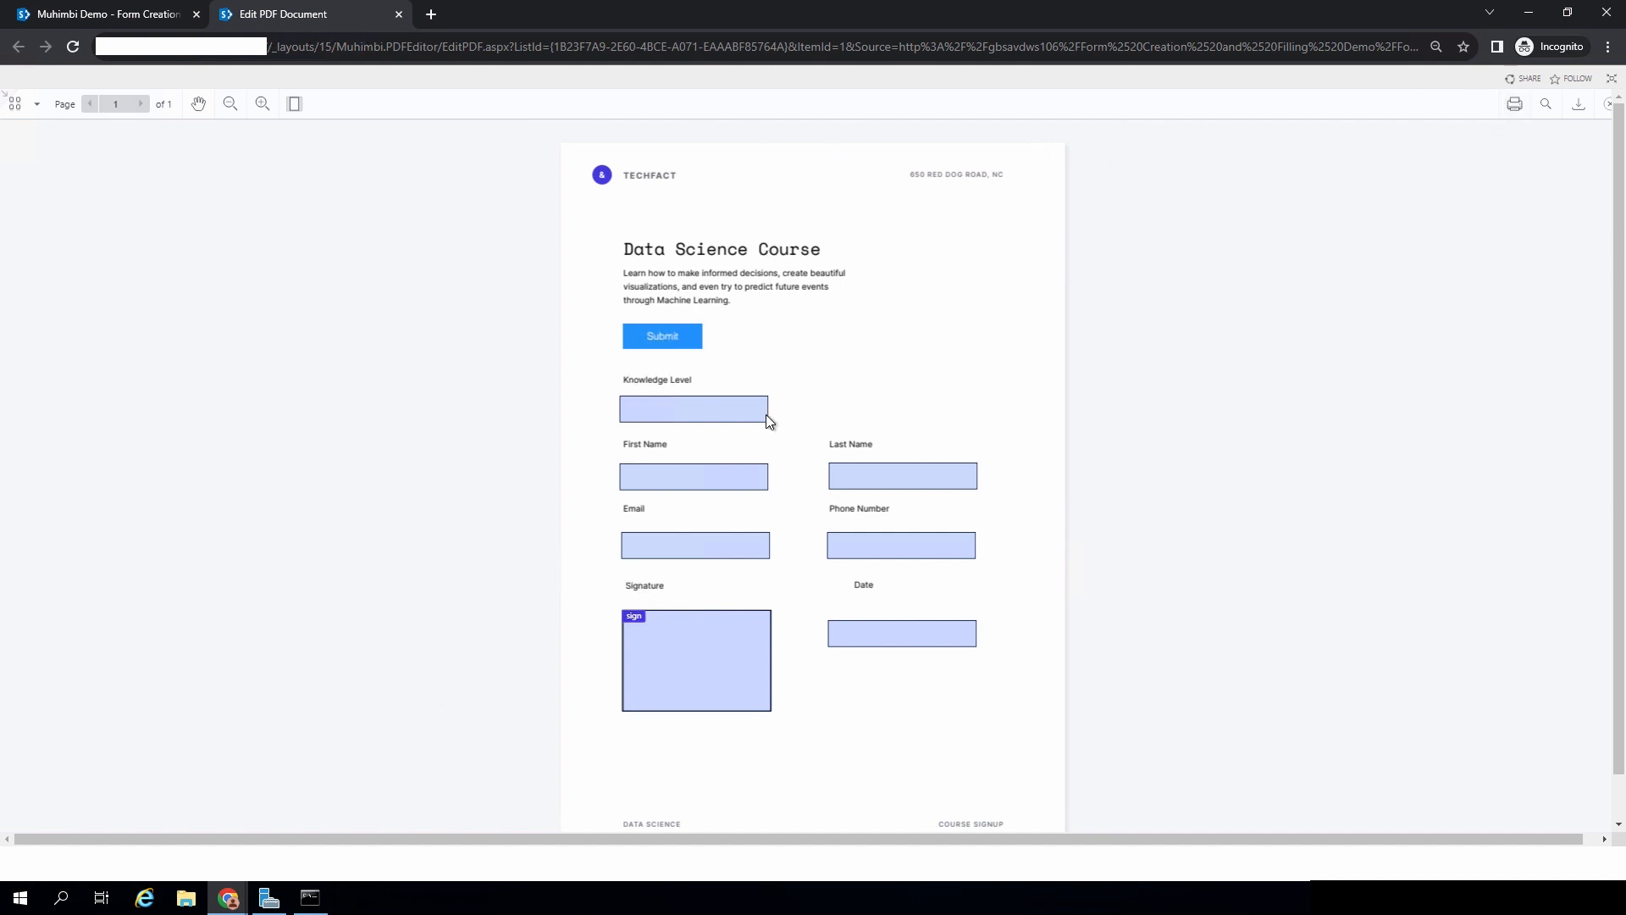
{"action": "left_click", "coordinate": [736, 414]}
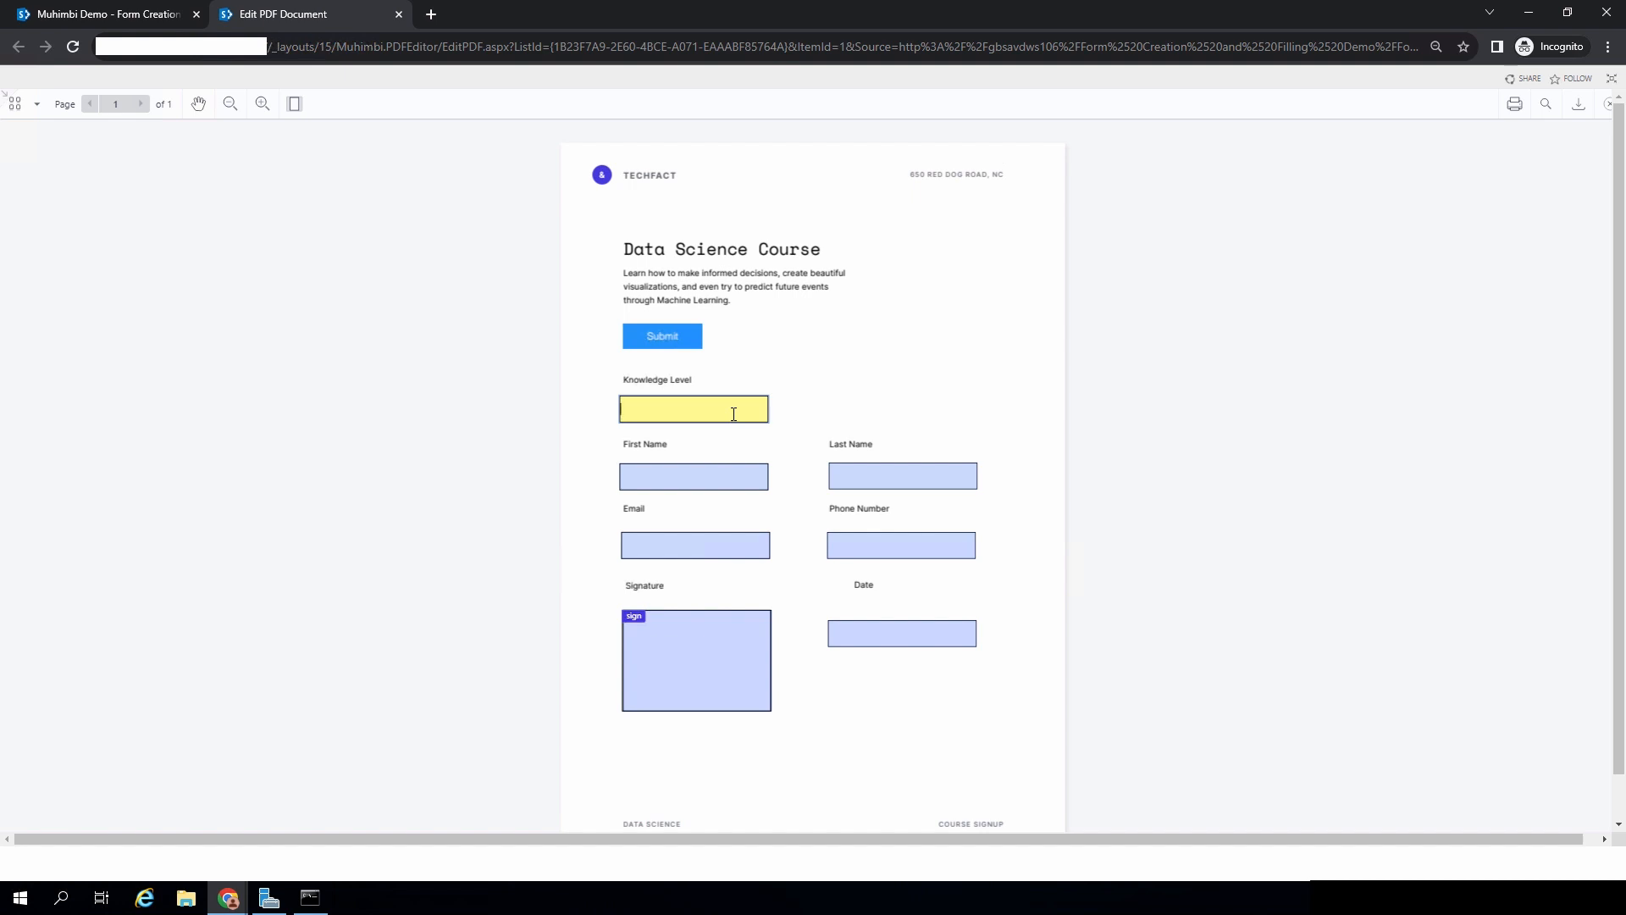
{"action": "type", "text": "Expert"}
{"action": "left_click", "coordinate": [724, 476]}
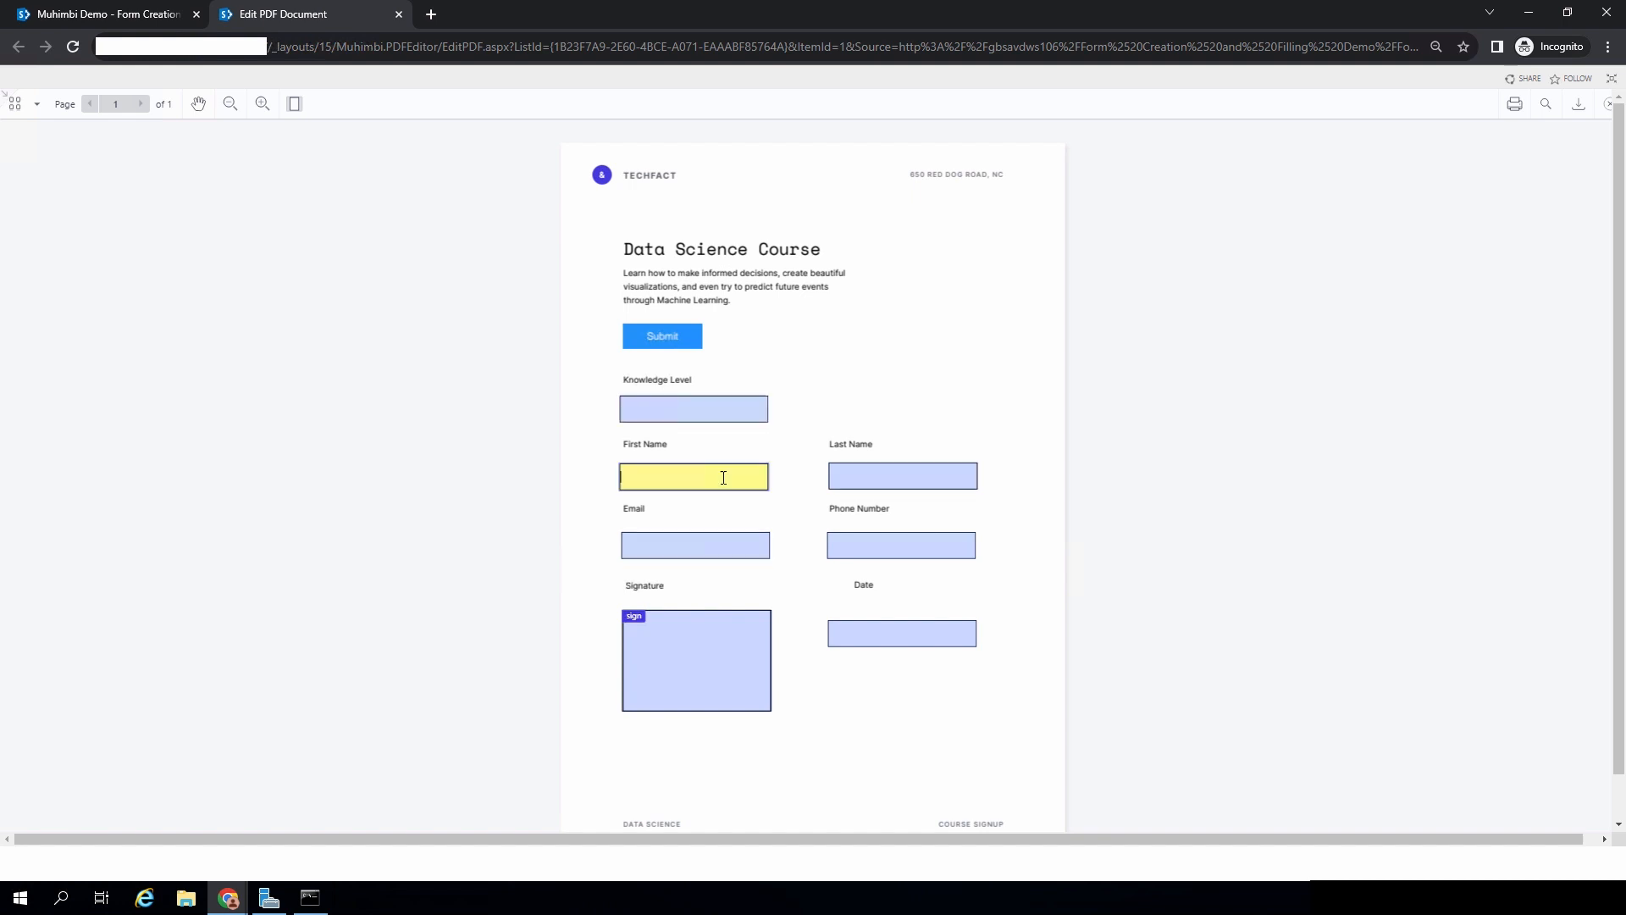
{"action": "type", "text": "Clavin"}
{"action": "left_click", "coordinate": [900, 470]}
{"action": "type", "text": "TEST"}
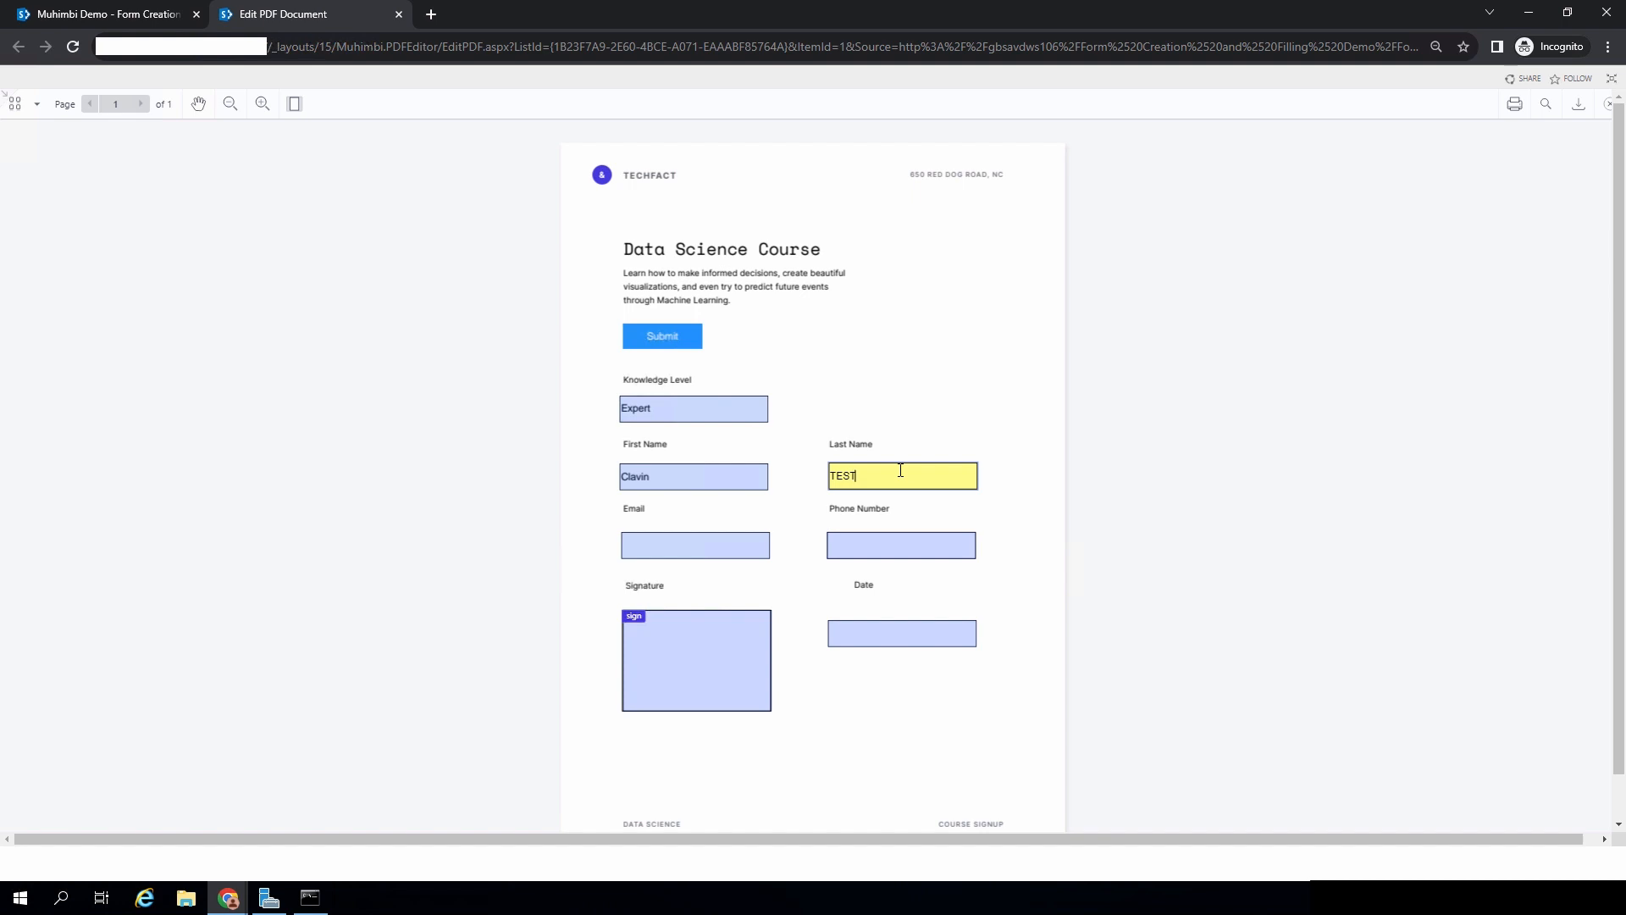
- Enter the test user's e-mail address, correcting a typo, and the phone number
{"action": "left_click", "coordinate": [689, 547]}
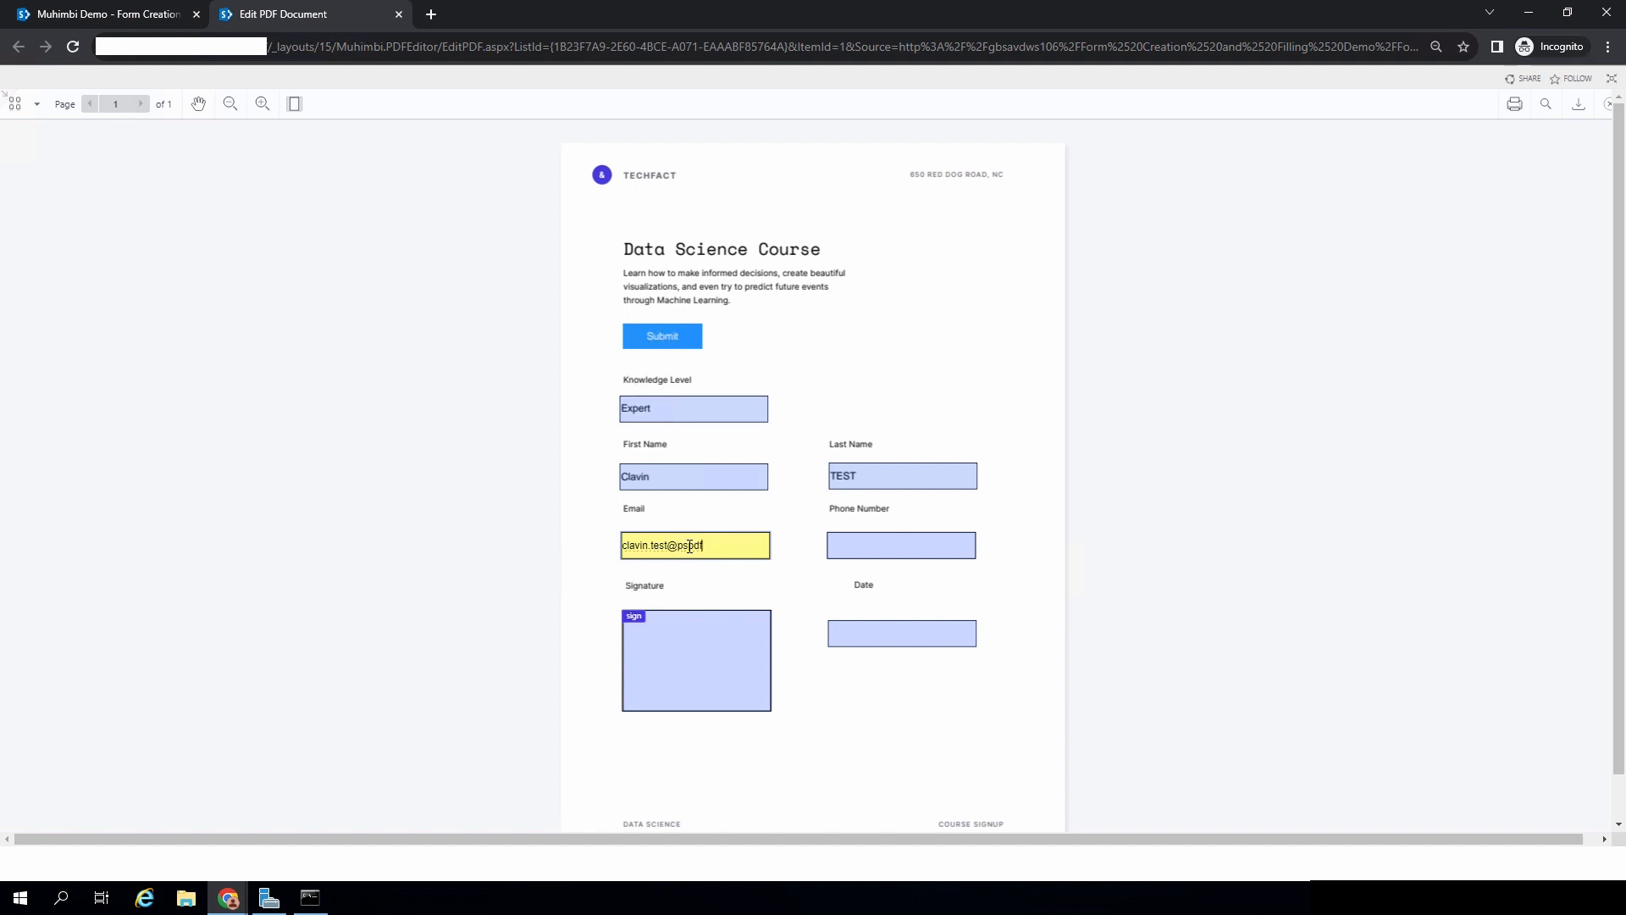
{"action": "left_click", "coordinate": [848, 544]}
{"action": "type", "text": "1111111111"}
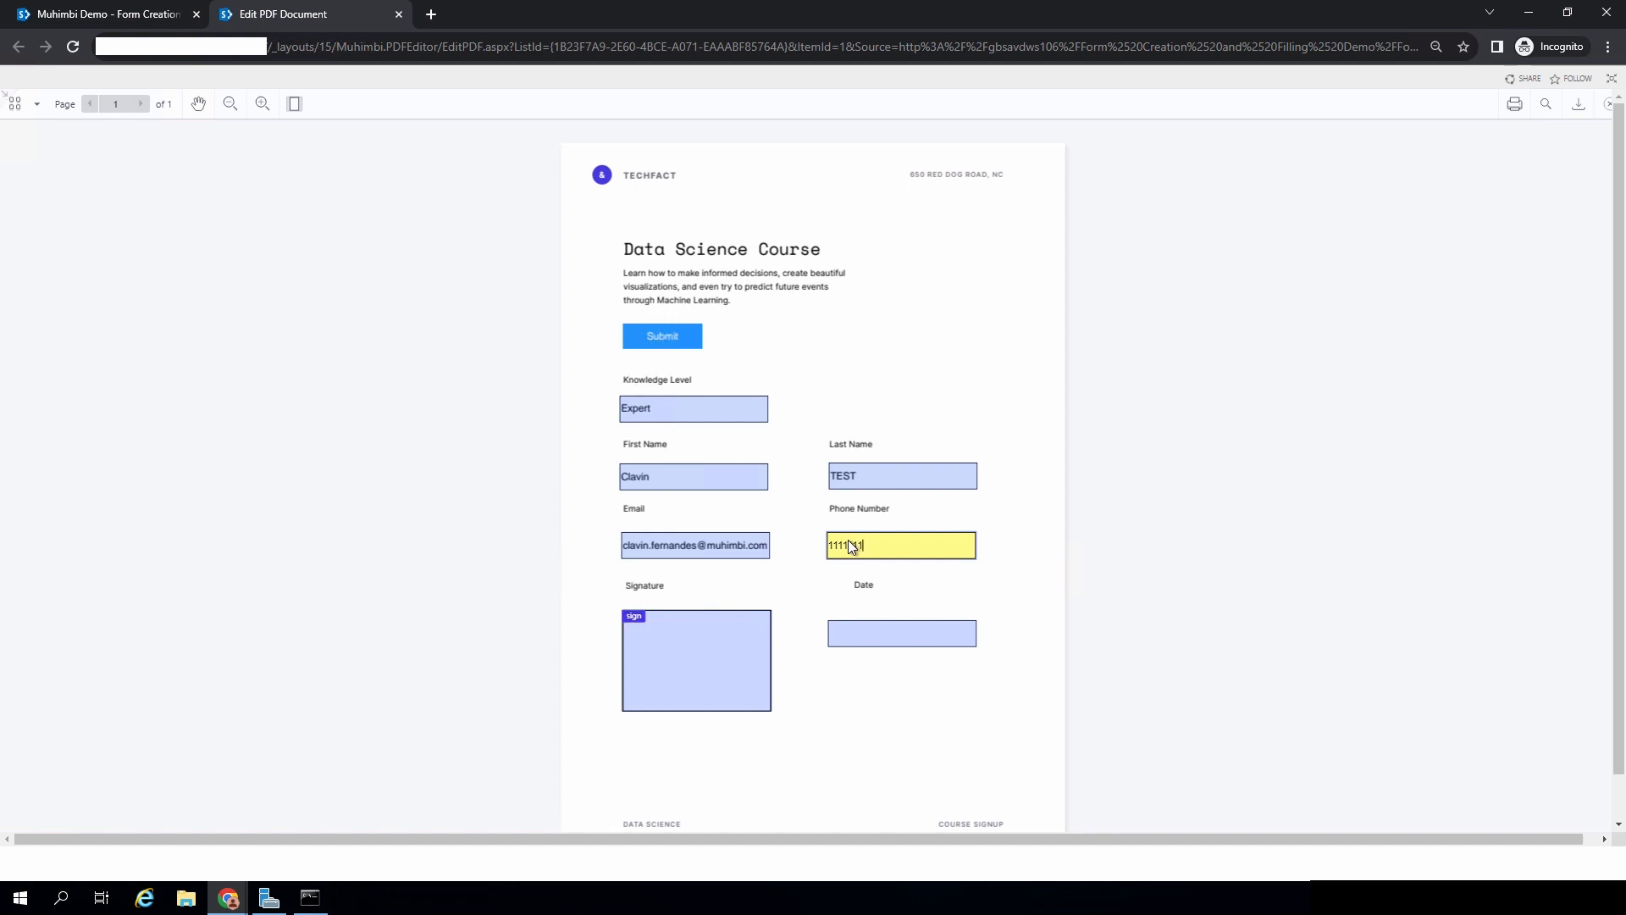
{"action": "left_click", "coordinate": [668, 682]}
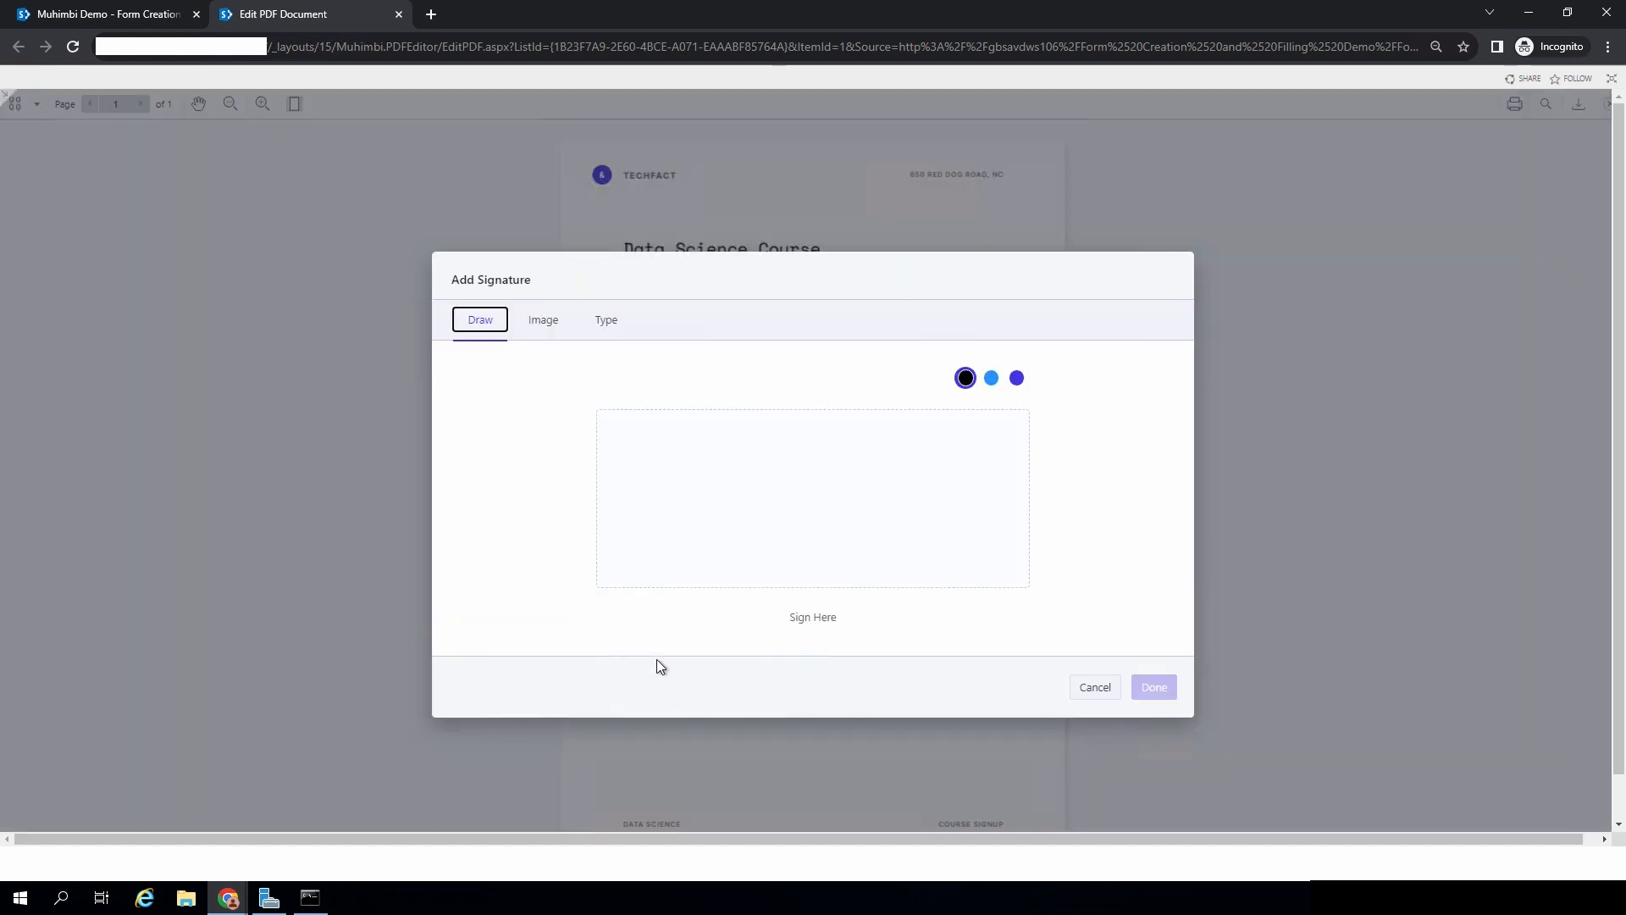
- Add a typed signature with the test user's name to the Signature box
{"action": "left_click", "coordinate": [655, 450]}
{"action": "left_click", "coordinate": [618, 330]}
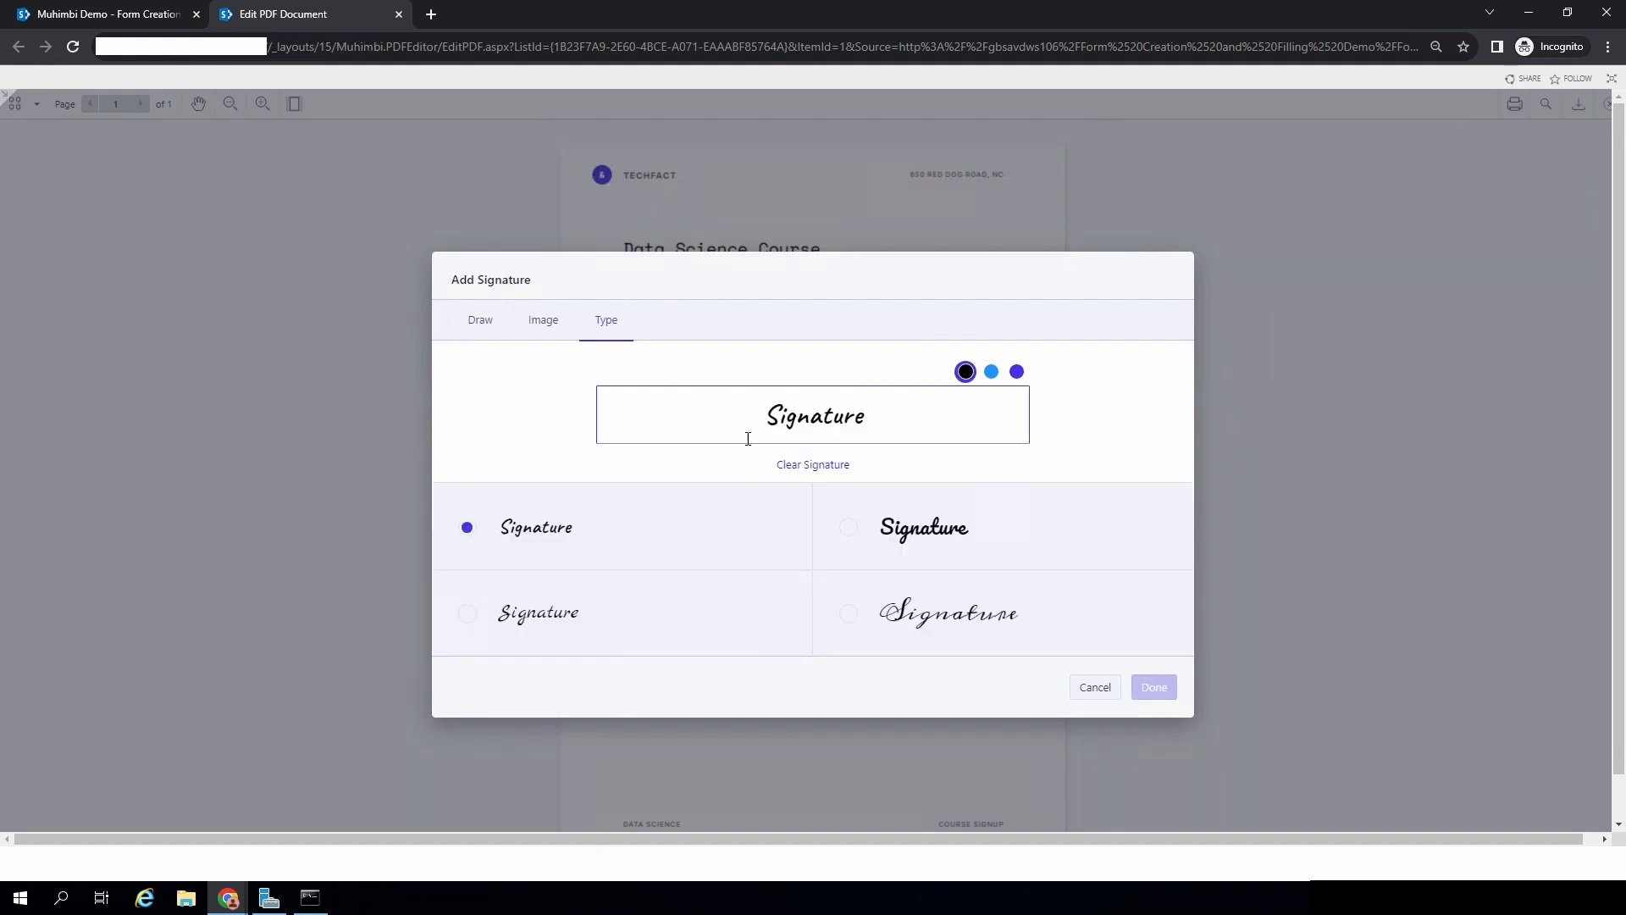
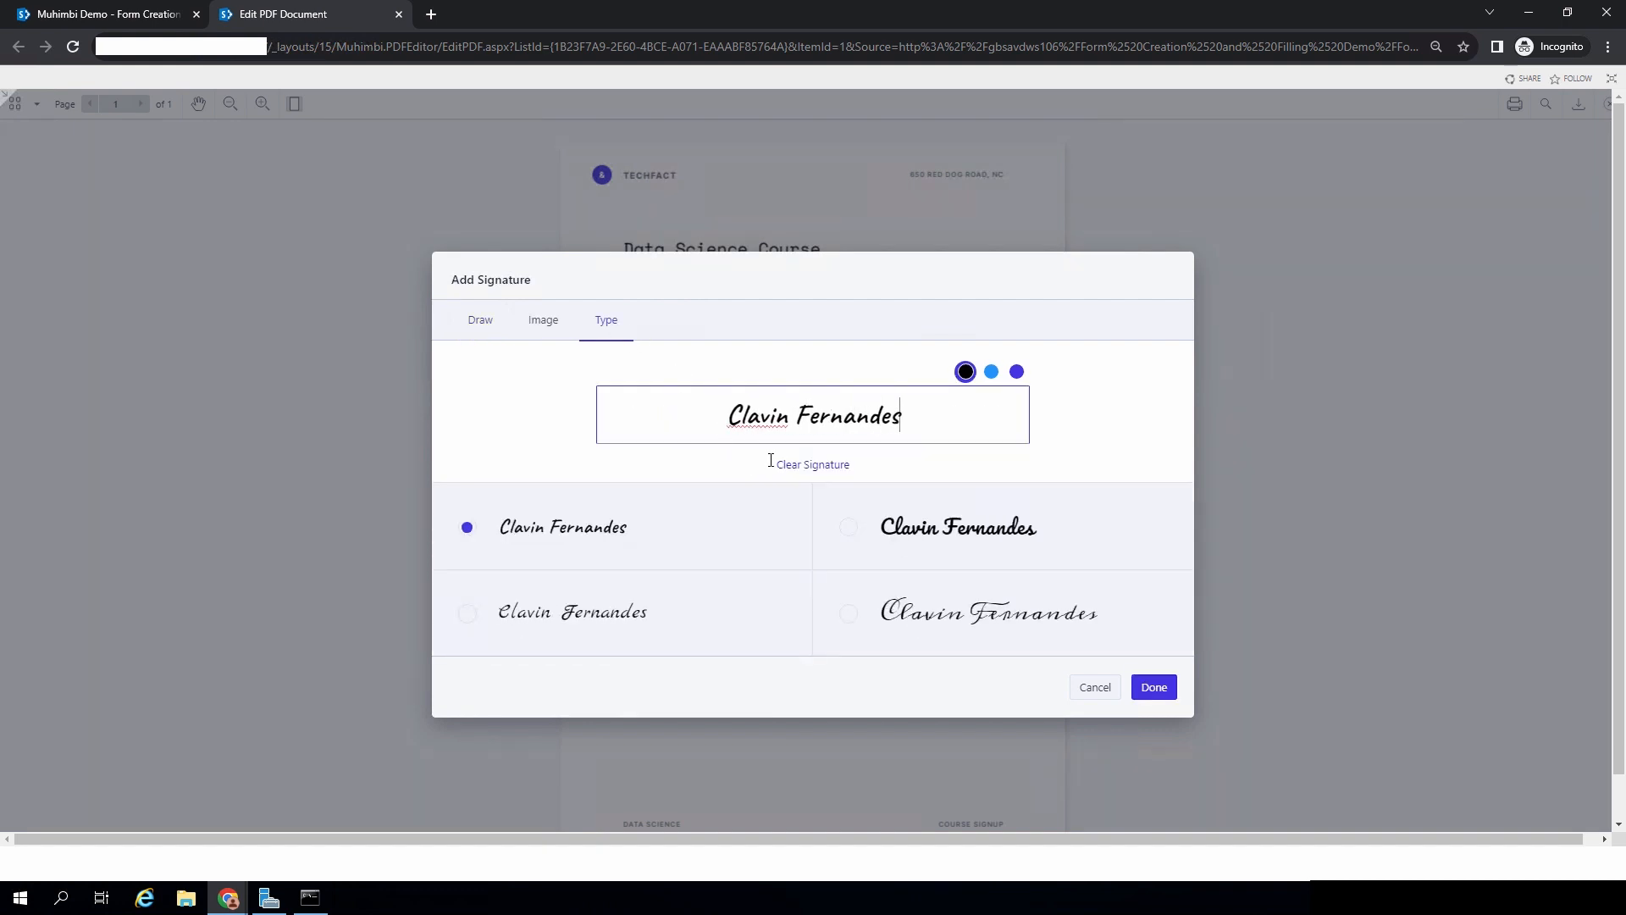
{"action": "left_click", "coordinate": [1157, 685]}
- Set the Date to 27 October 2023, then submit the form and confirm
{"action": "left_click", "coordinate": [843, 640]}
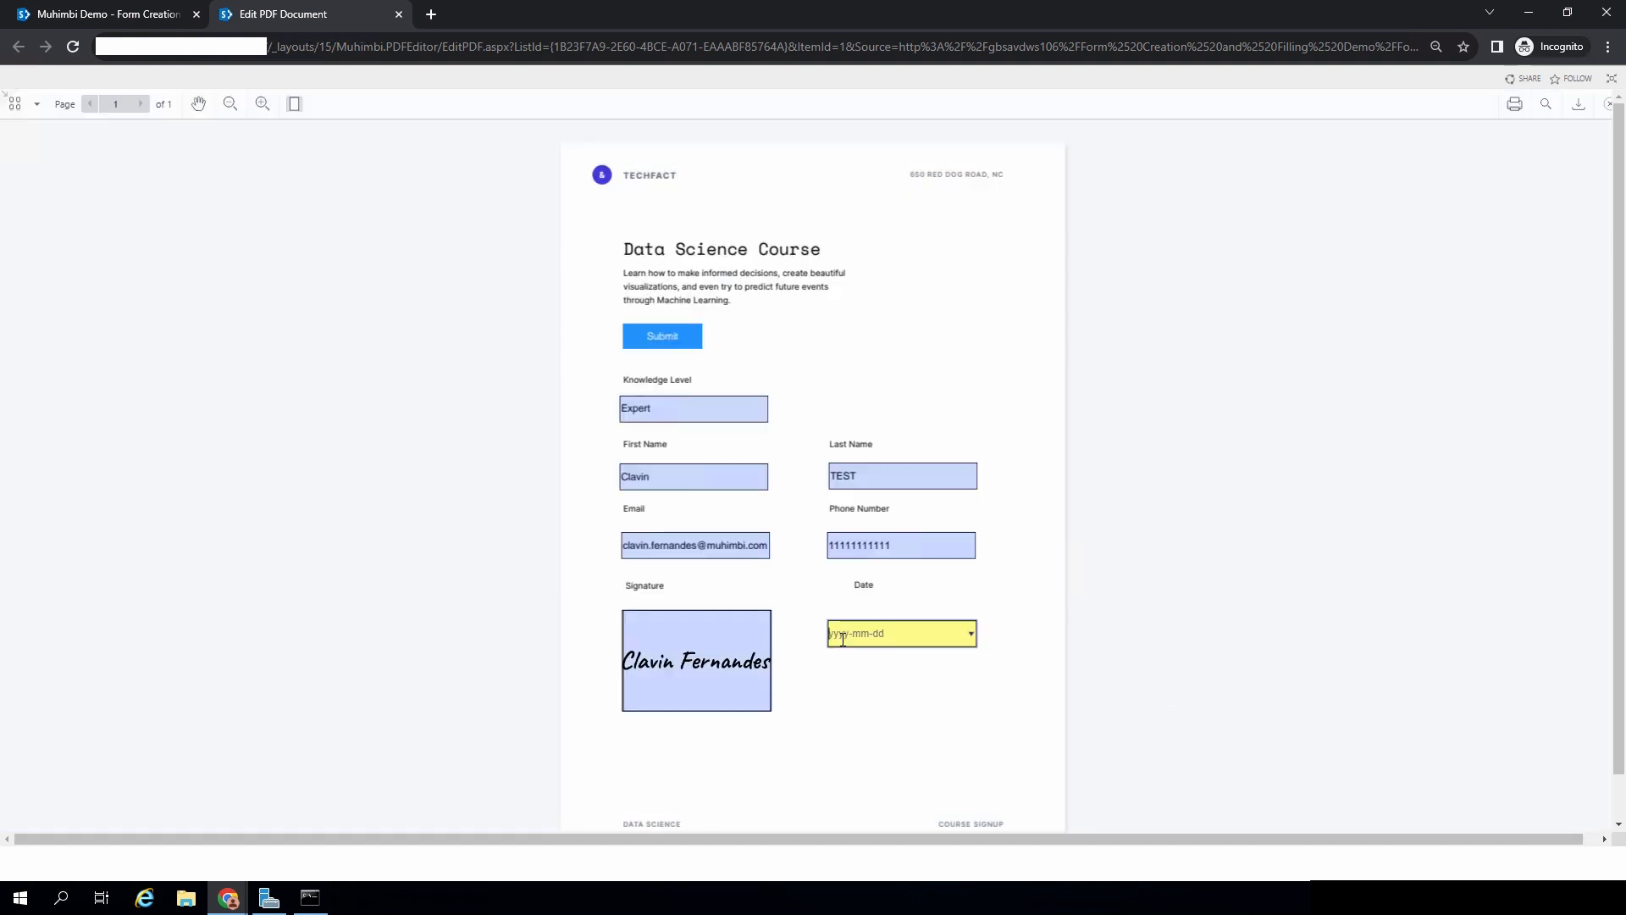
{"action": "left_click", "coordinate": [972, 634]}
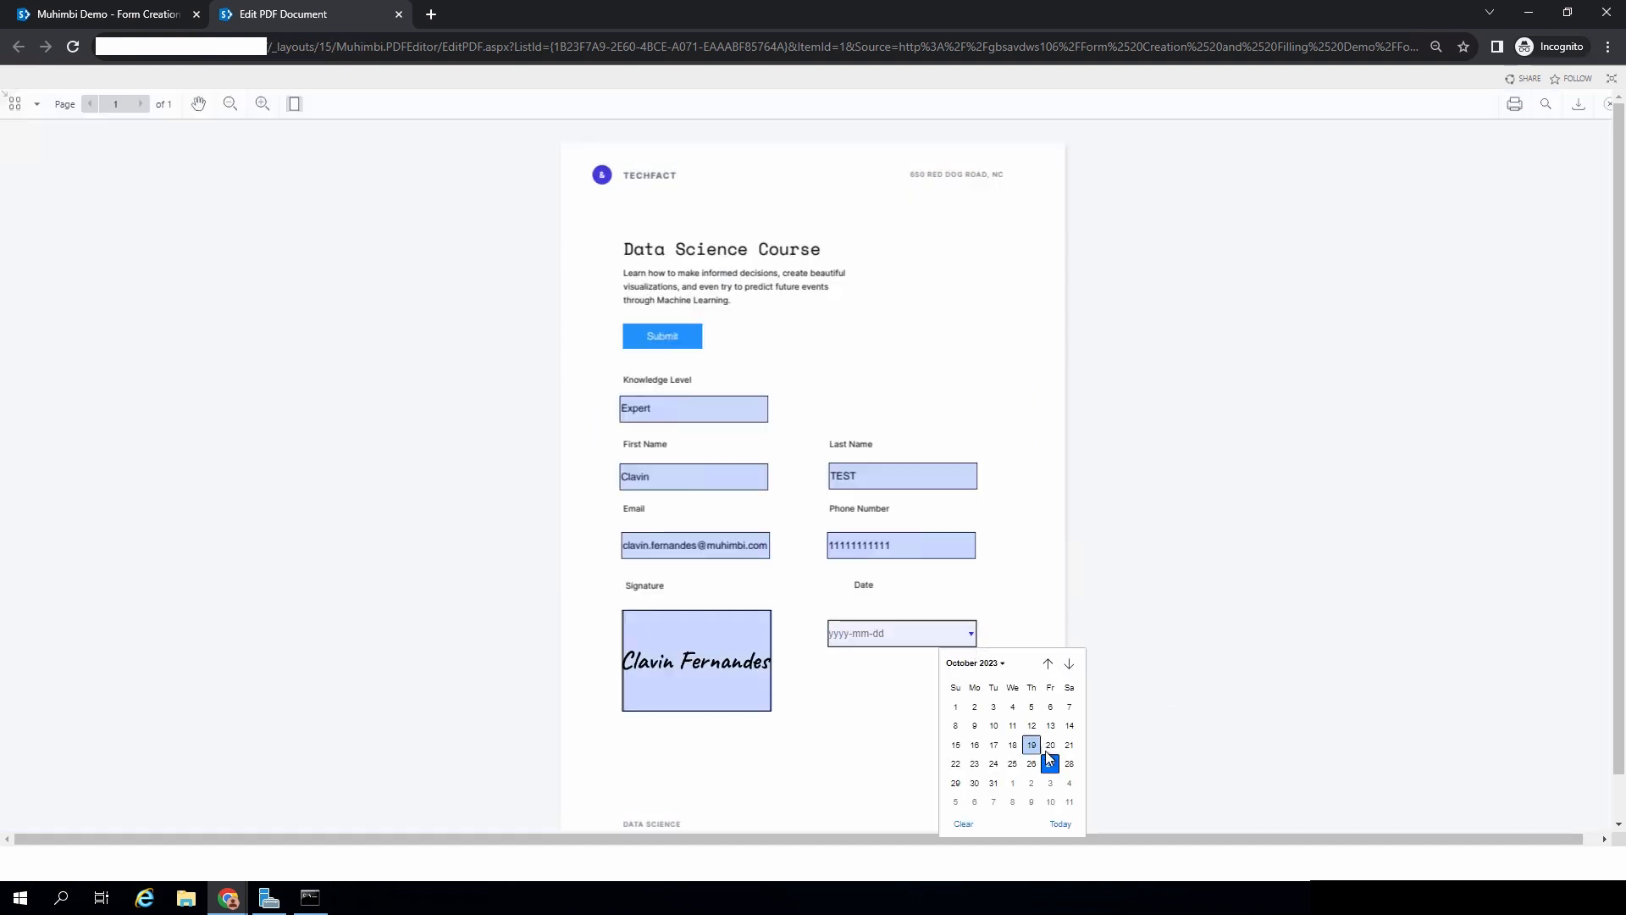
{"action": "left_click", "coordinate": [1048, 762]}
{"action": "left_click", "coordinate": [659, 336]}
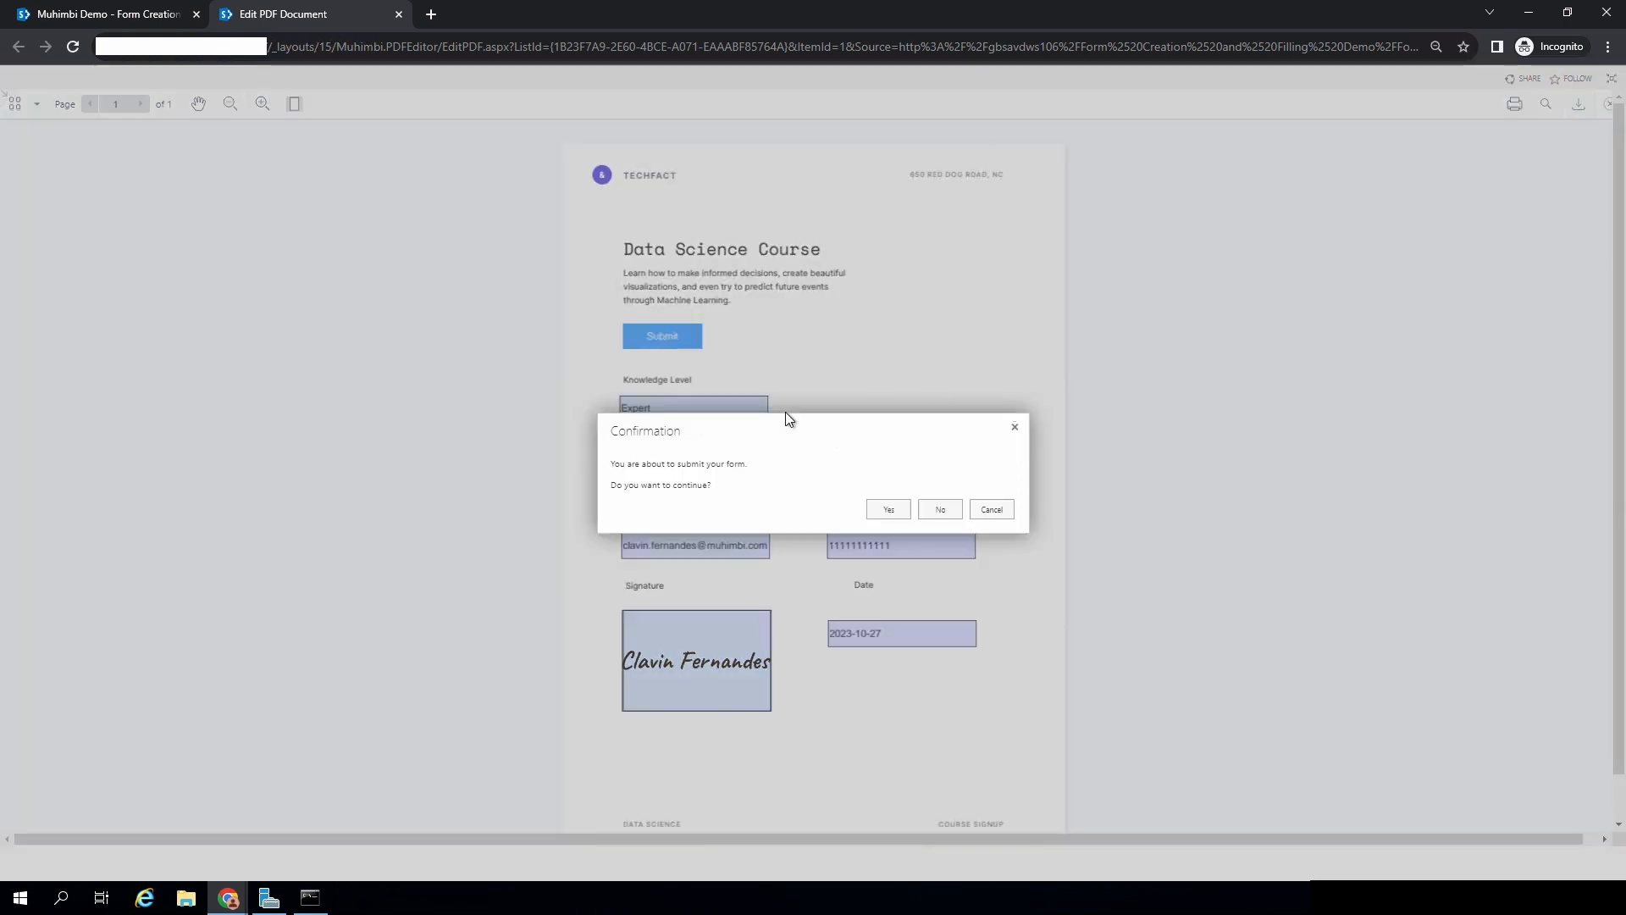
{"action": "left_click", "coordinate": [890, 511]}
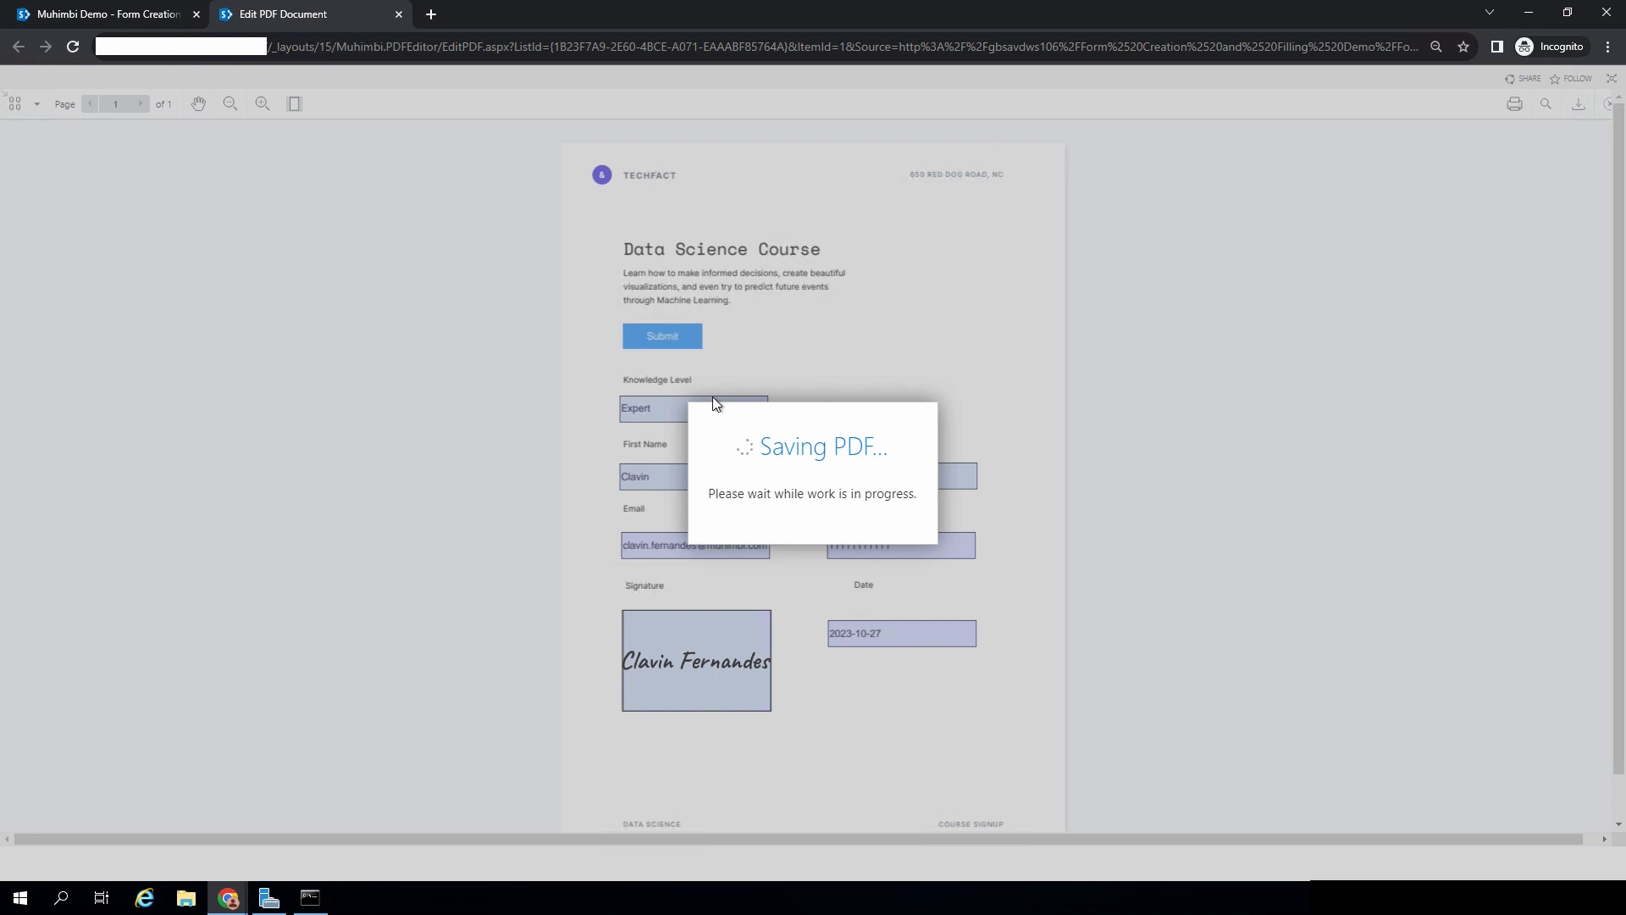
{"action": "left_click", "coordinate": [1004, 500]}
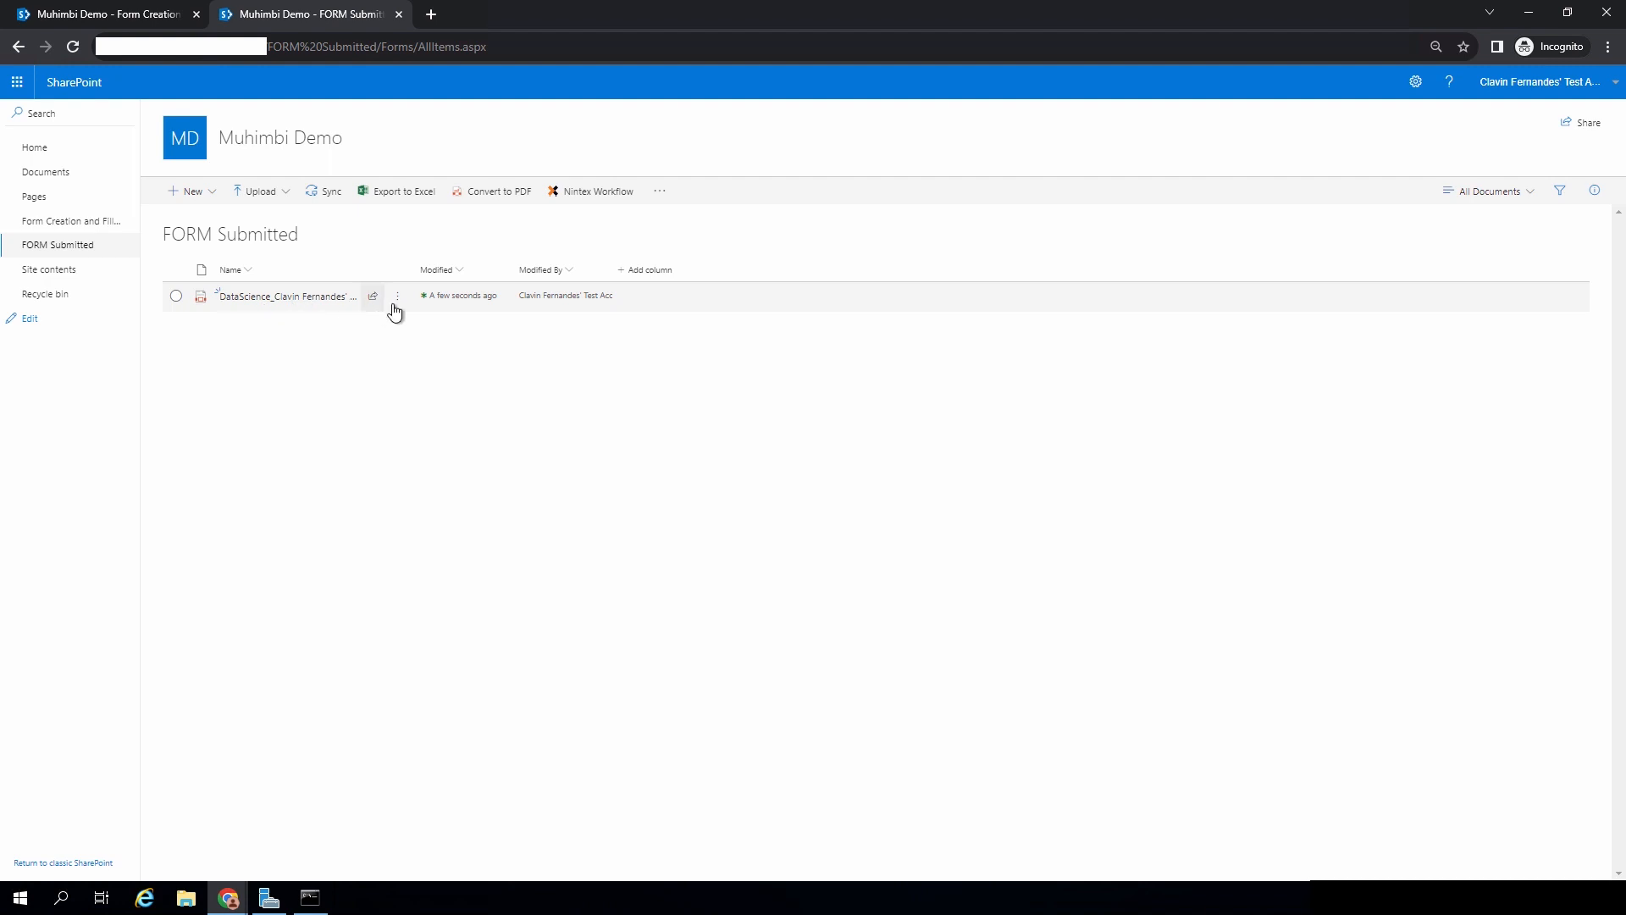
- Open the submitted DataScience_ PDF to review its filled values, then return to FORM Submitted
{"action": "left_click", "coordinate": [287, 302]}
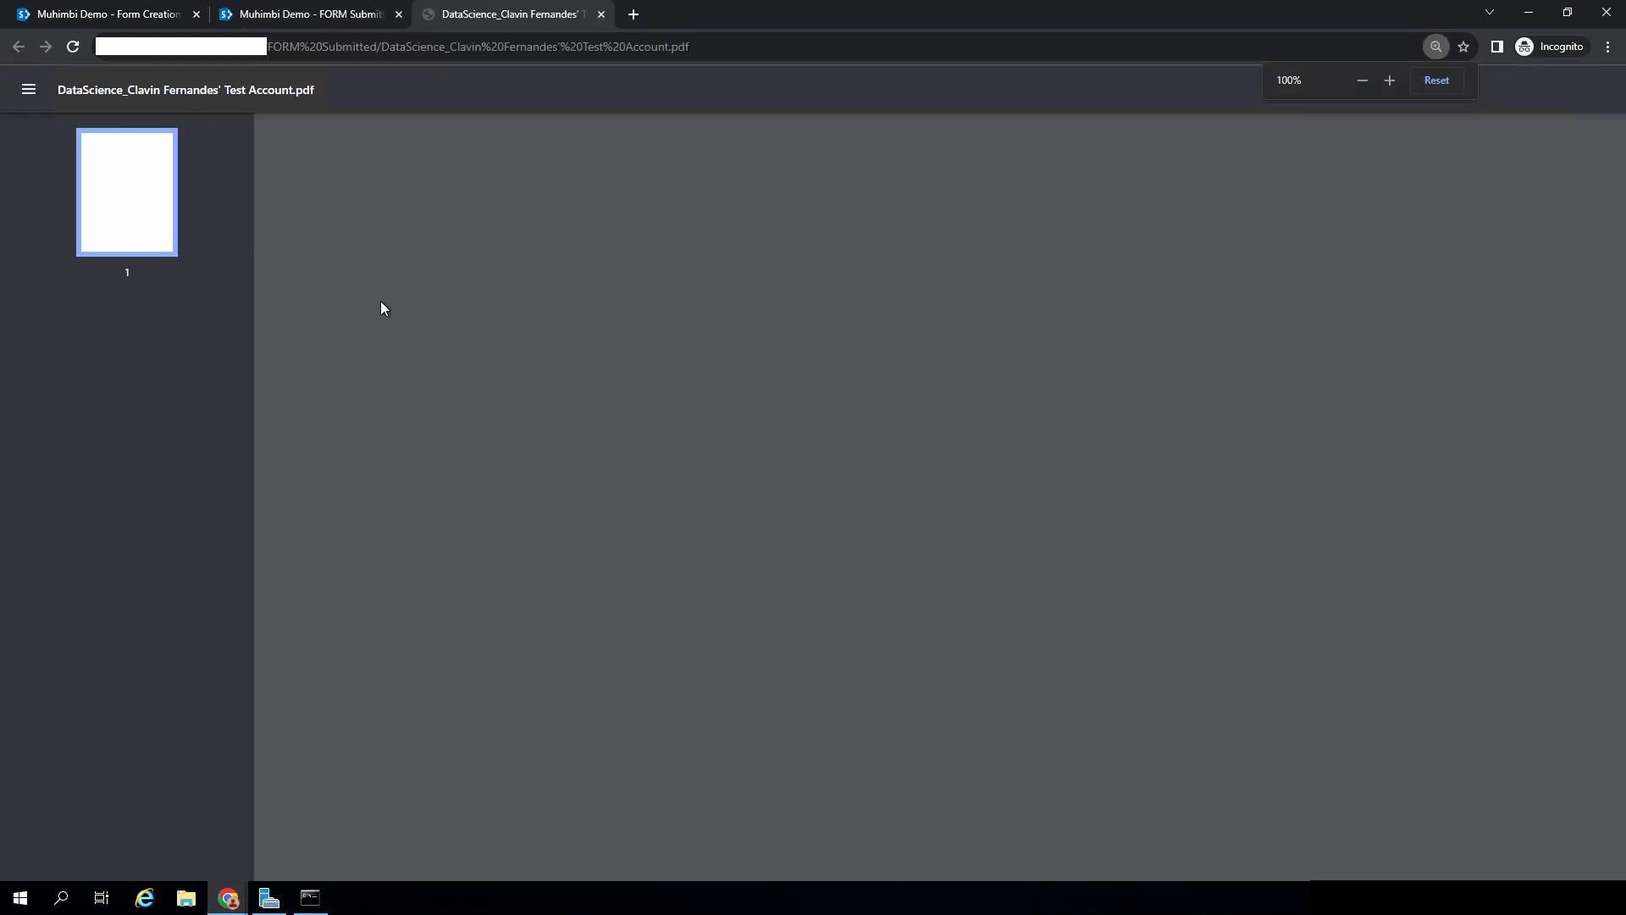
{"action": "scroll", "coordinate": [1003, 326], "scroll_direction": "down", "scroll_amount": 2}
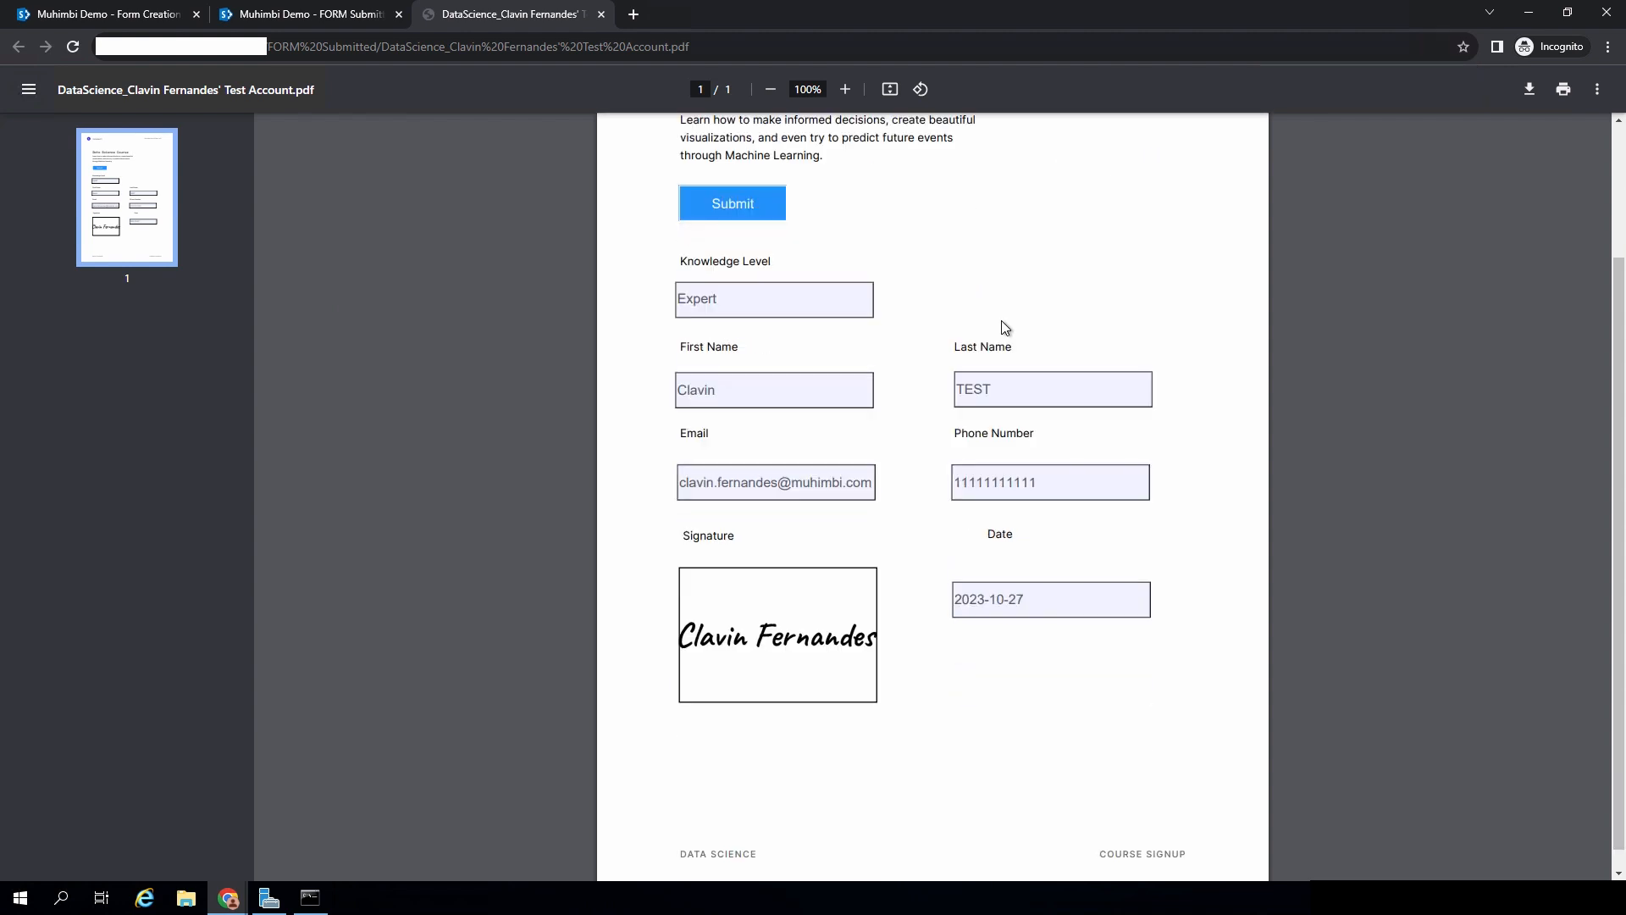
{"action": "left_click", "coordinate": [275, 17]}
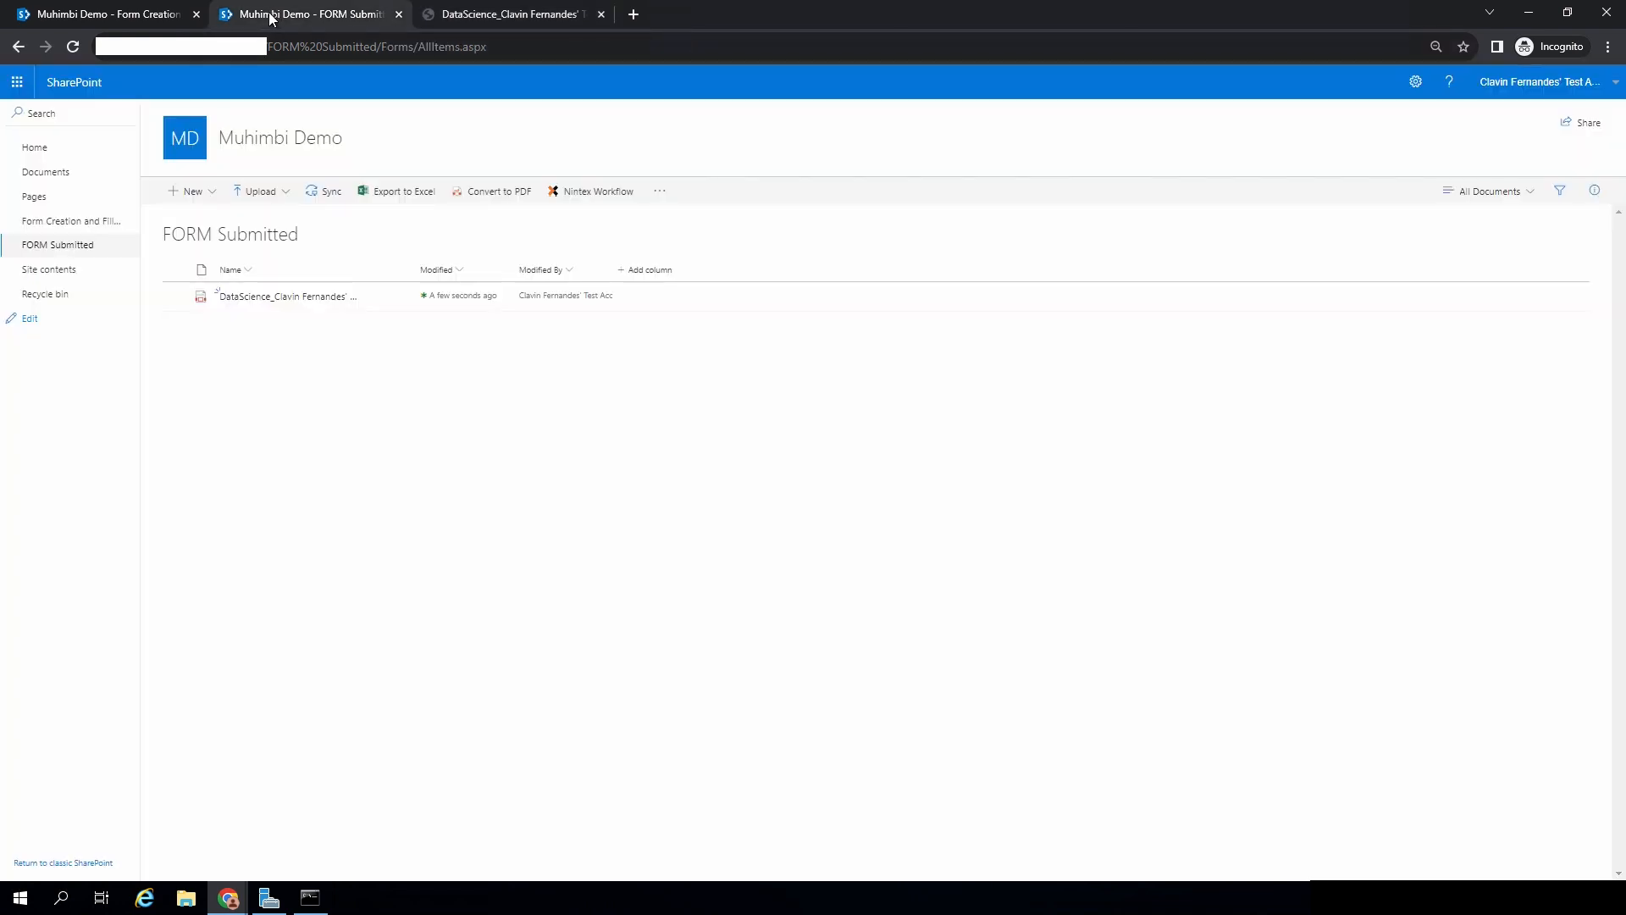